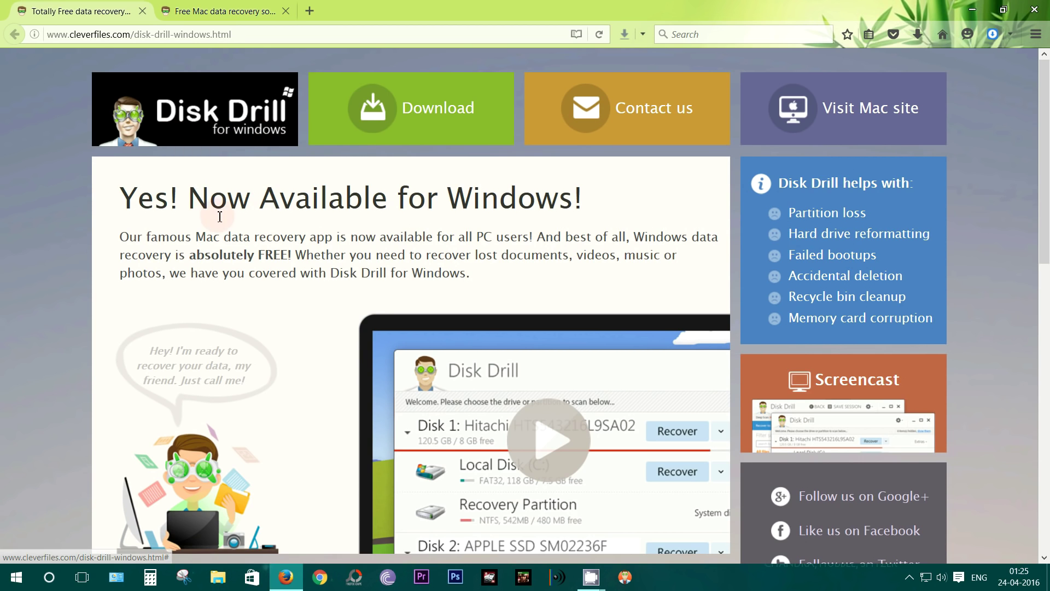
# - Highlight 'data recovery app' and 'absolutely FREE' on the Windows page, then switch to the Mac tab
pyautogui.moveTo(223, 236); pyautogui.dragTo(336, 237)
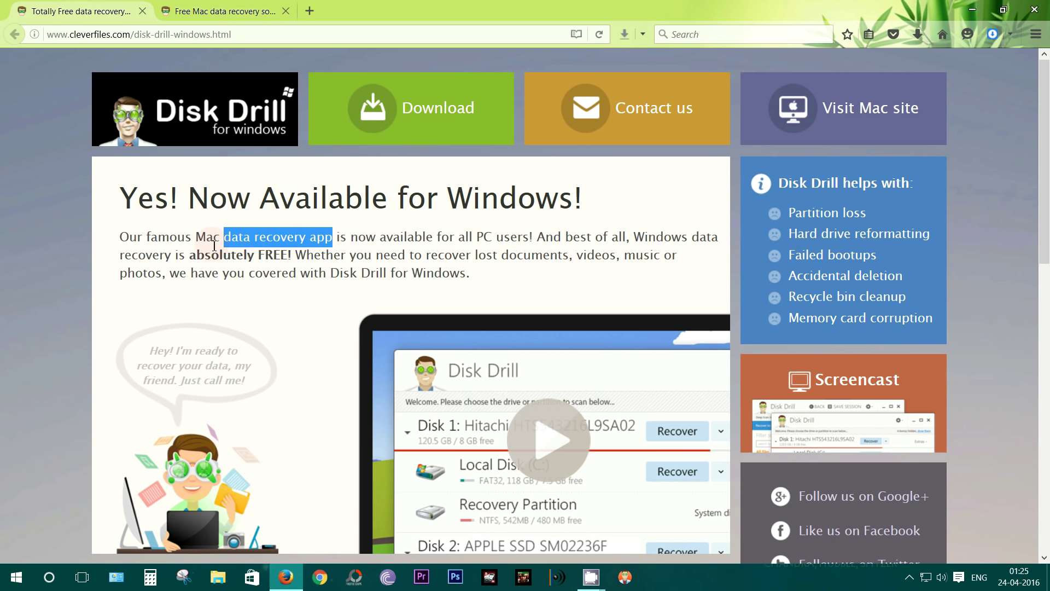
pyautogui.moveTo(192, 256); pyautogui.dragTo(295, 257)
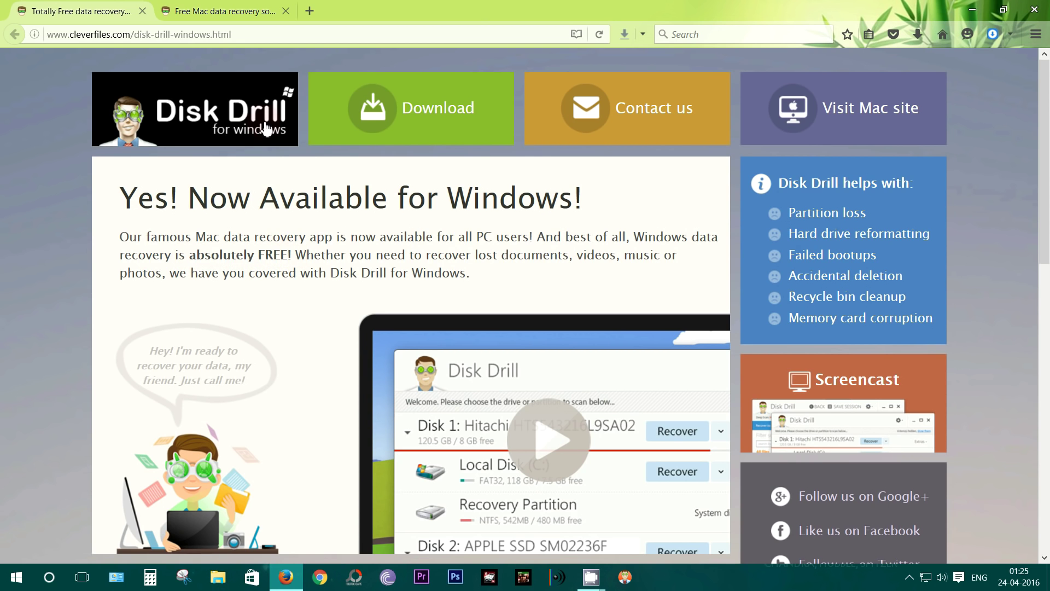
pyautogui.click(225, 7)
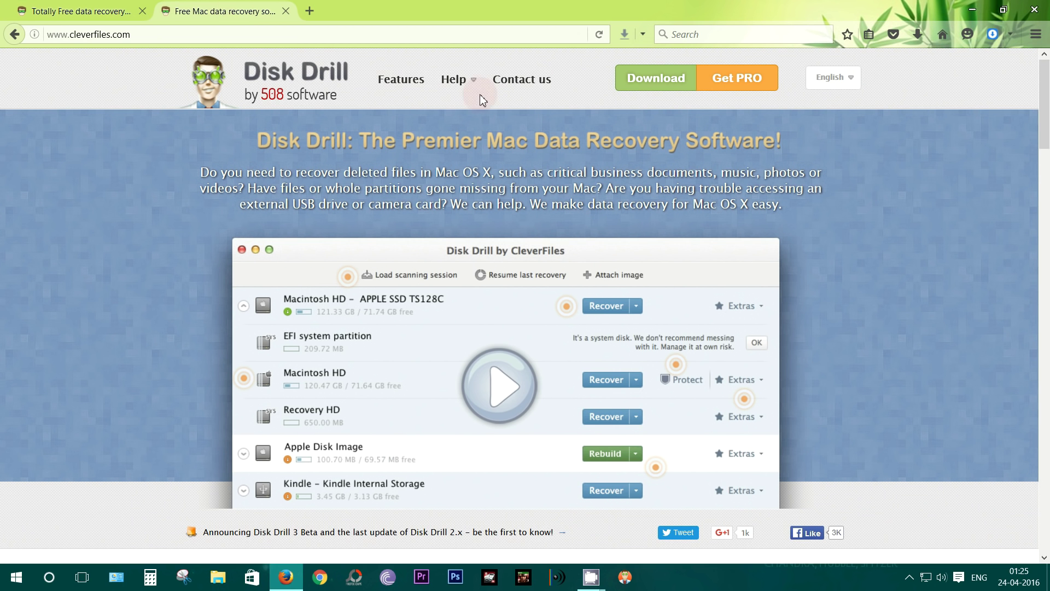
# - Open the Disk Drill PRO pricing page, scroll to the discount offers, then return to the Windows tab
pyautogui.click(736, 82)
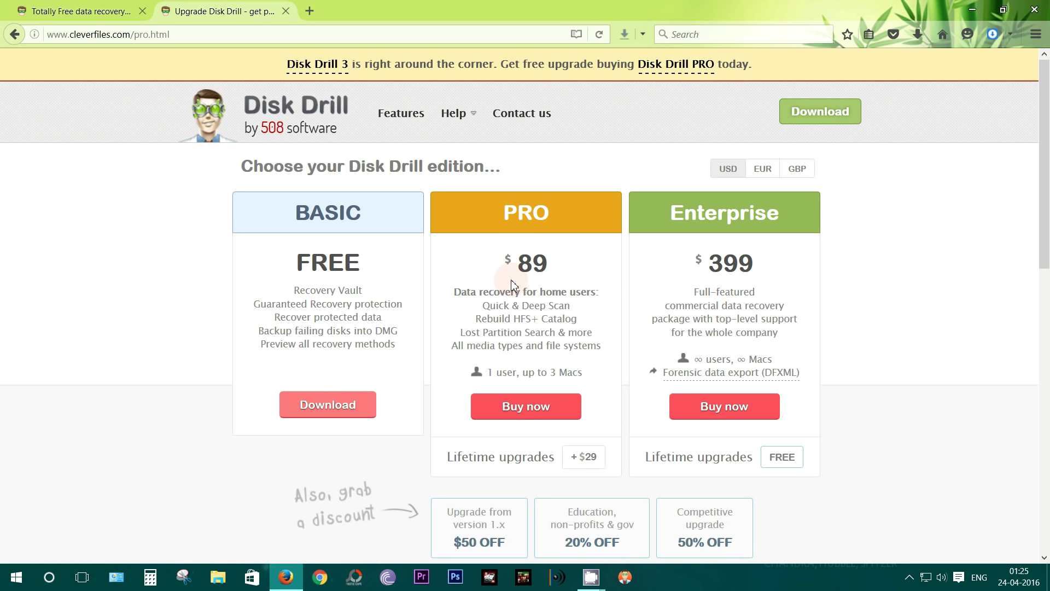
pyautogui.scroll(-4, 513, 284)
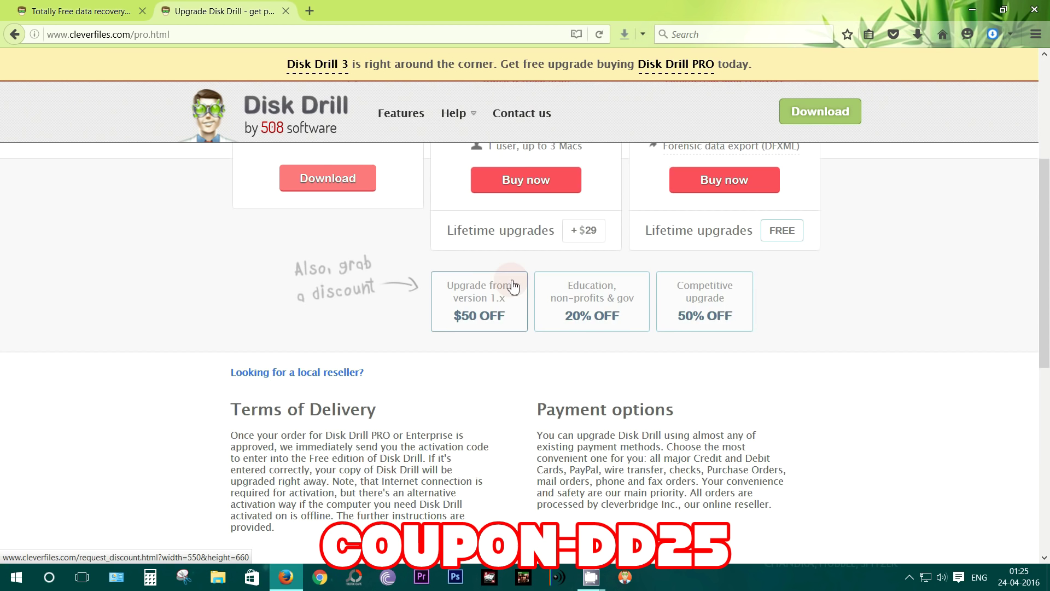
pyautogui.scroll(3, 512, 284)
pyautogui.scroll(2, 513, 284)
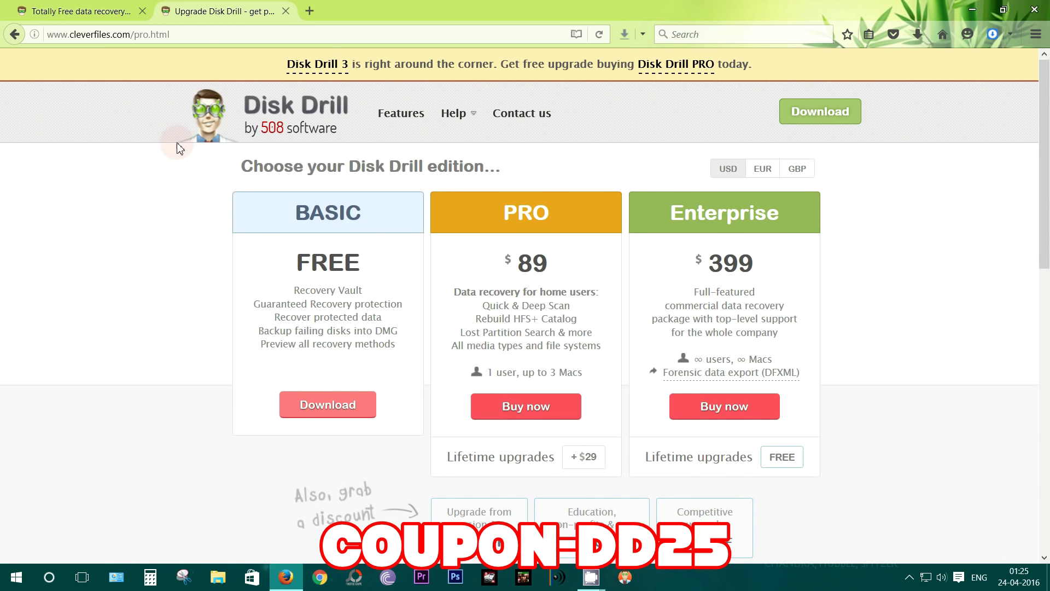
pyautogui.click(65, 13)
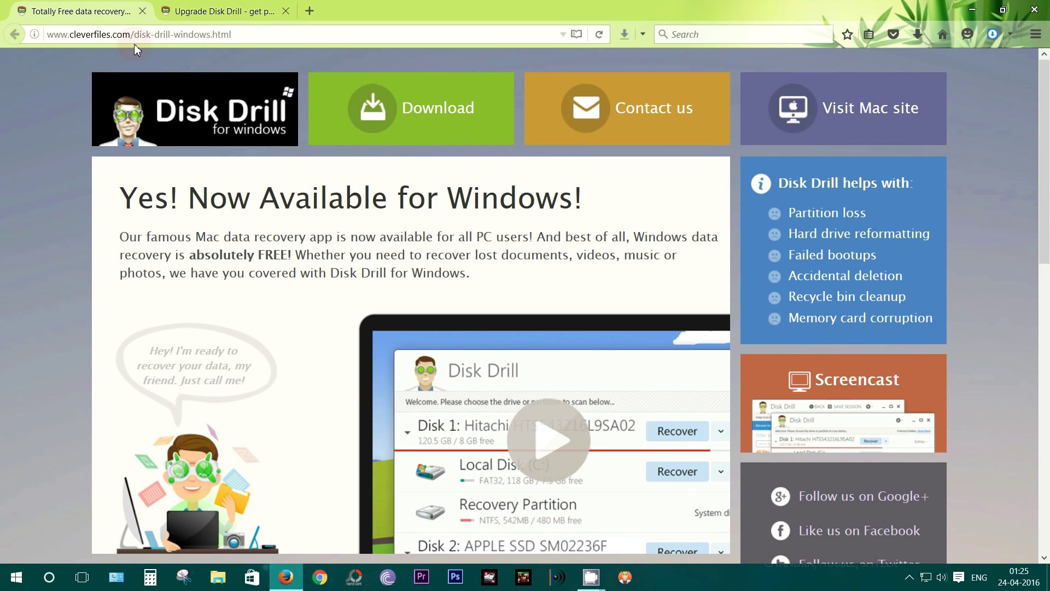
pyautogui.moveTo(47, 35); pyautogui.dragTo(241, 37)
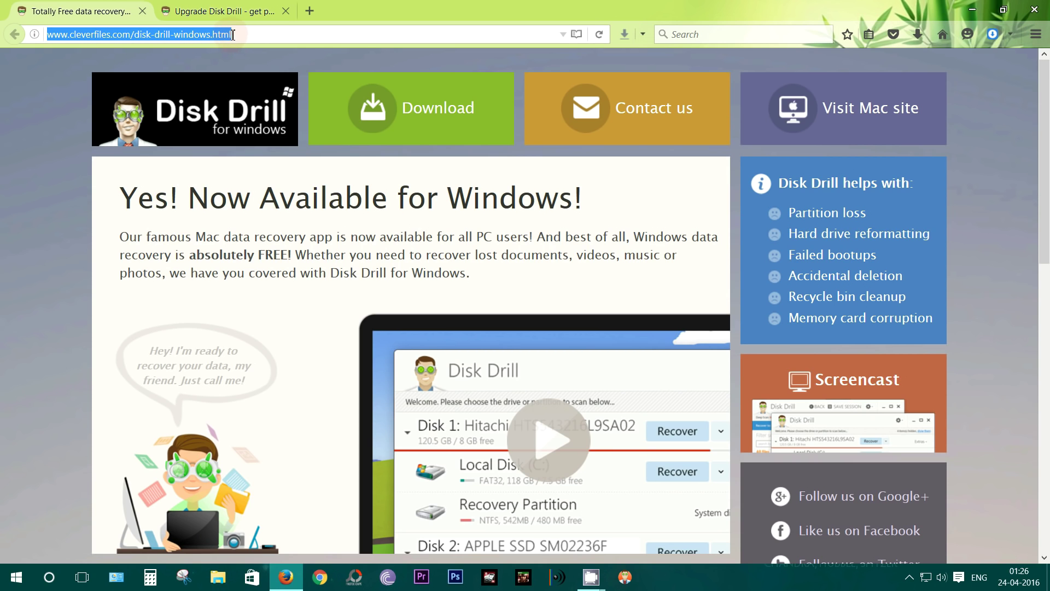
pyautogui.click(219, 11)
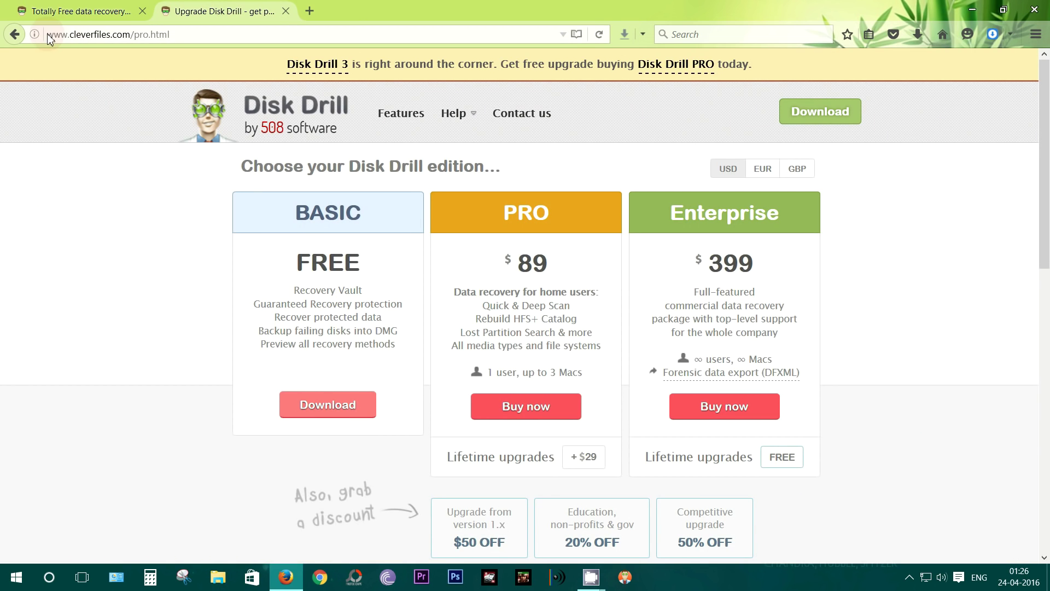
pyautogui.moveTo(130, 34); pyautogui.dragTo(43, 45)
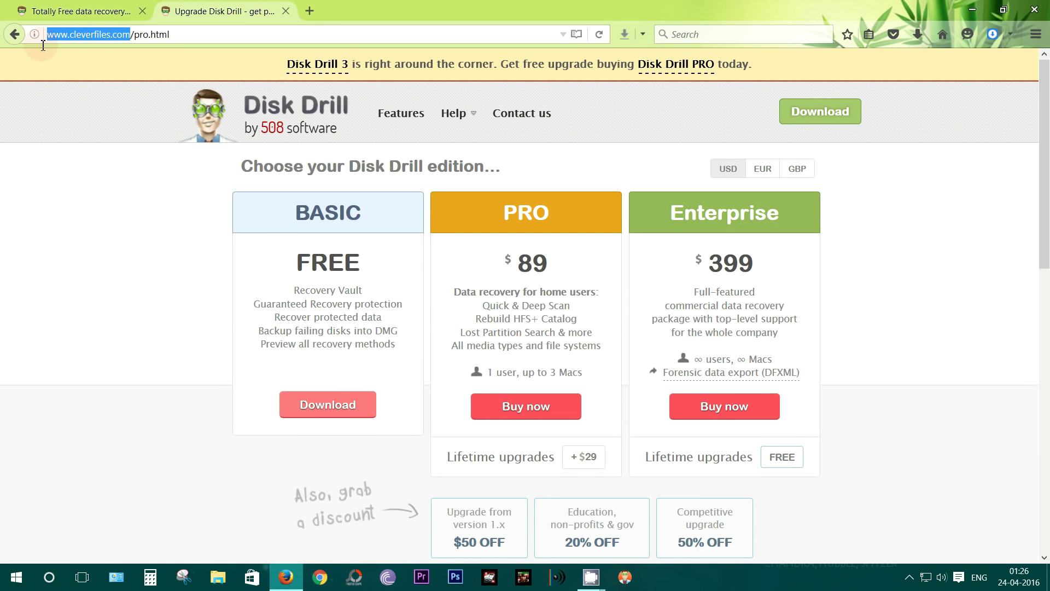
pyautogui.click(93, 11)
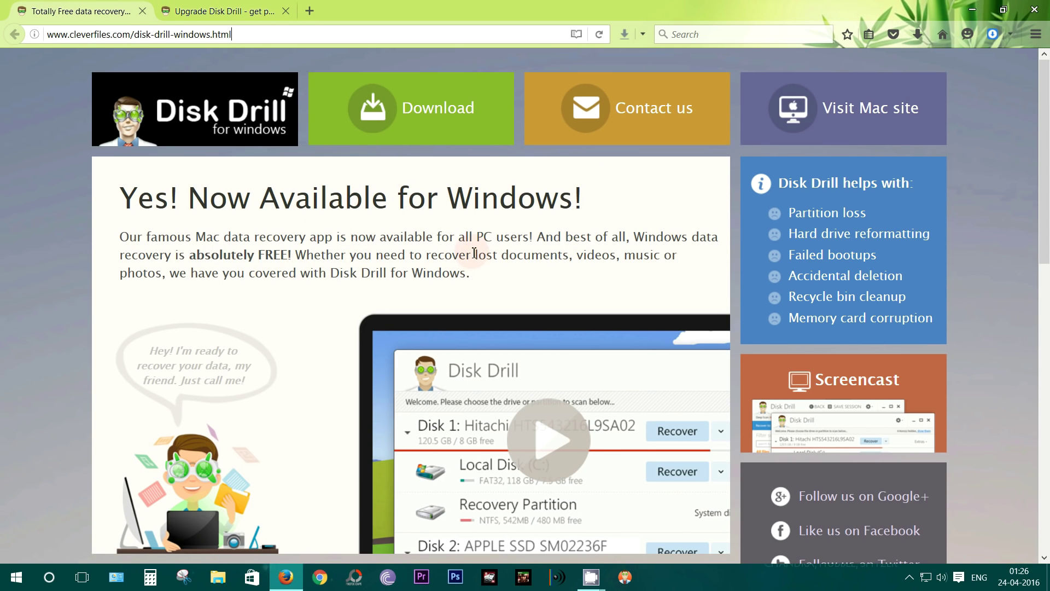
pyautogui.moveTo(474, 253); pyautogui.dragTo(167, 277)
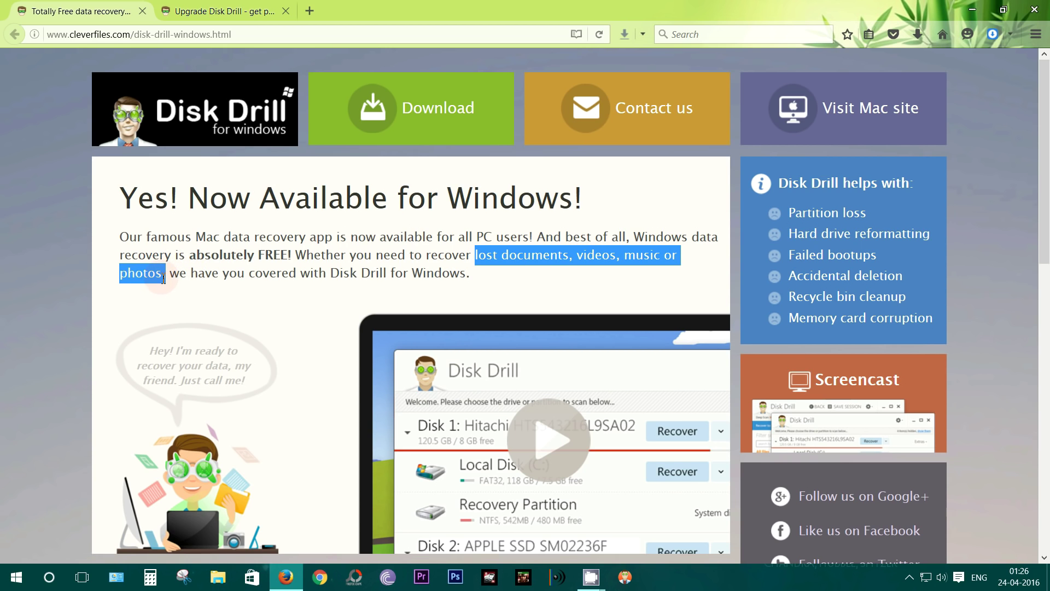
pyautogui.click(404, 262)
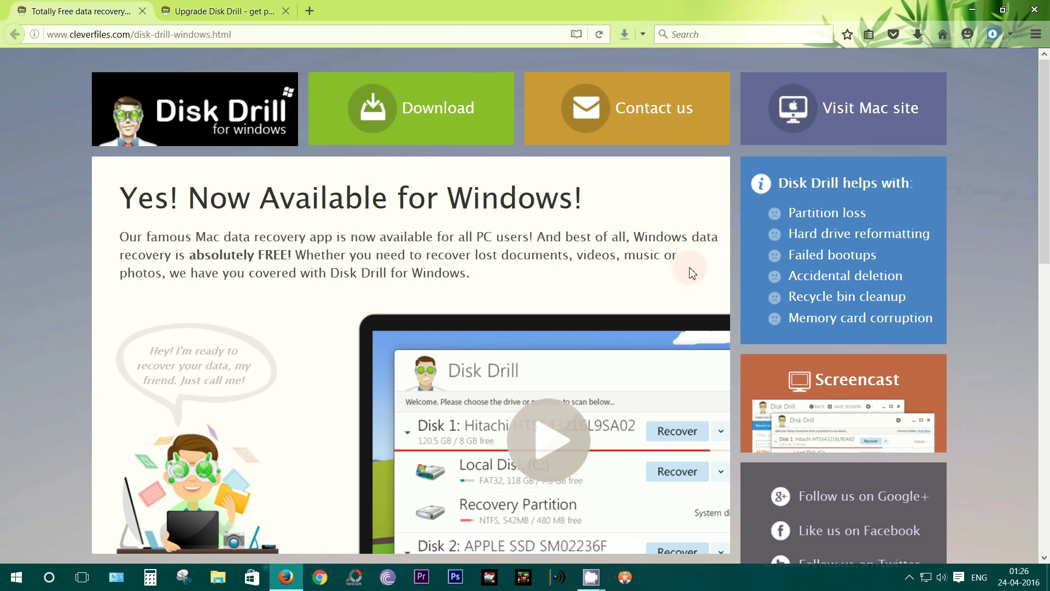
pyautogui.moveTo(819, 296); pyautogui.dragTo(923, 302)
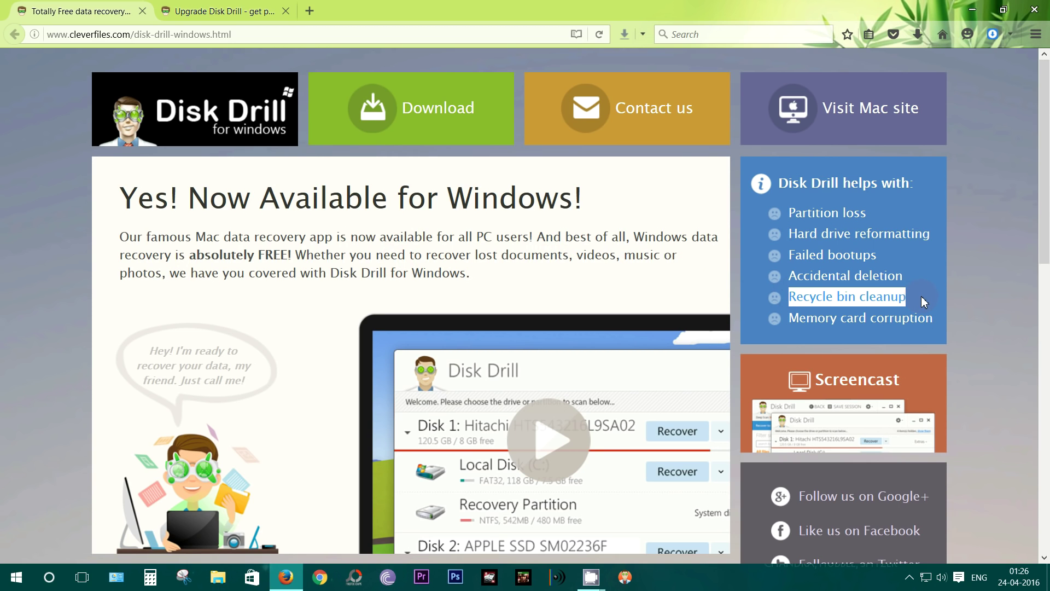
pyautogui.click(921, 290)
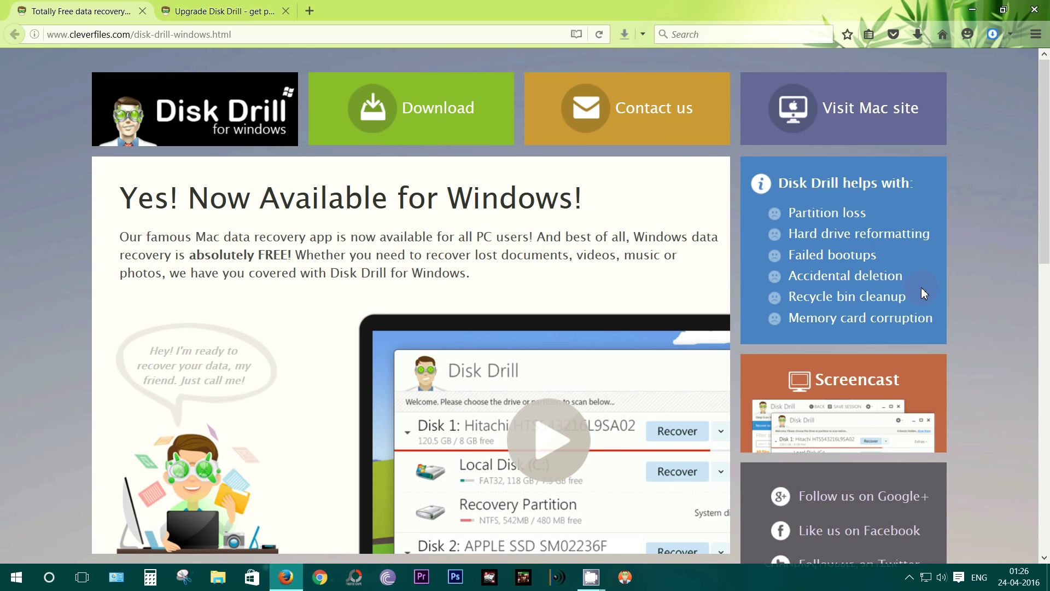
pyautogui.moveTo(784, 239); pyautogui.dragTo(941, 239)
pyautogui.click(893, 237)
pyautogui.moveTo(942, 325); pyautogui.dragTo(787, 320)
pyautogui.click(797, 317)
pyautogui.scroll(-10, 544, 352)
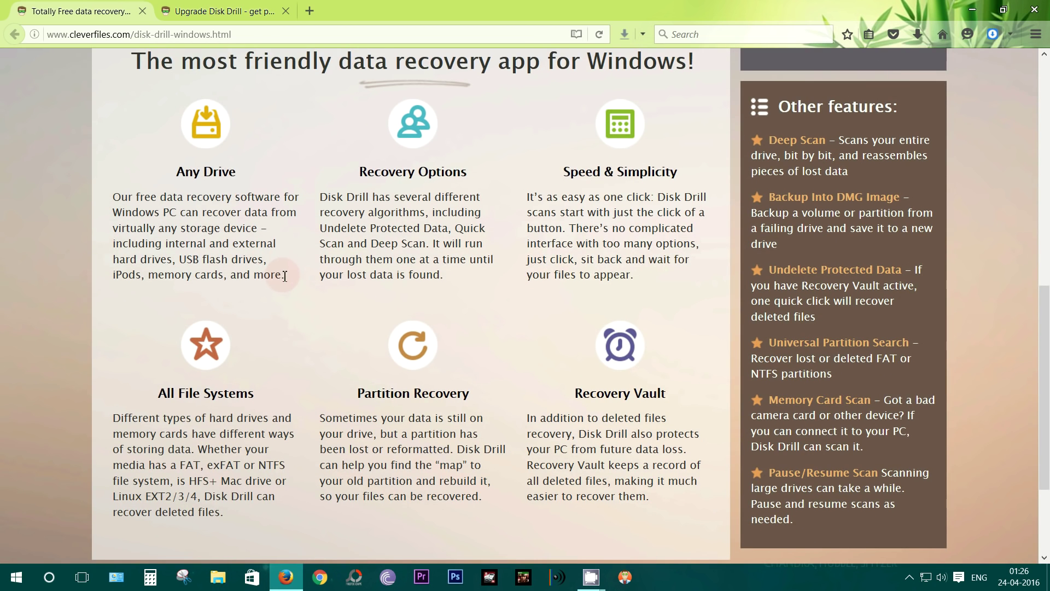
pyautogui.moveTo(285, 274); pyautogui.dragTo(167, 245)
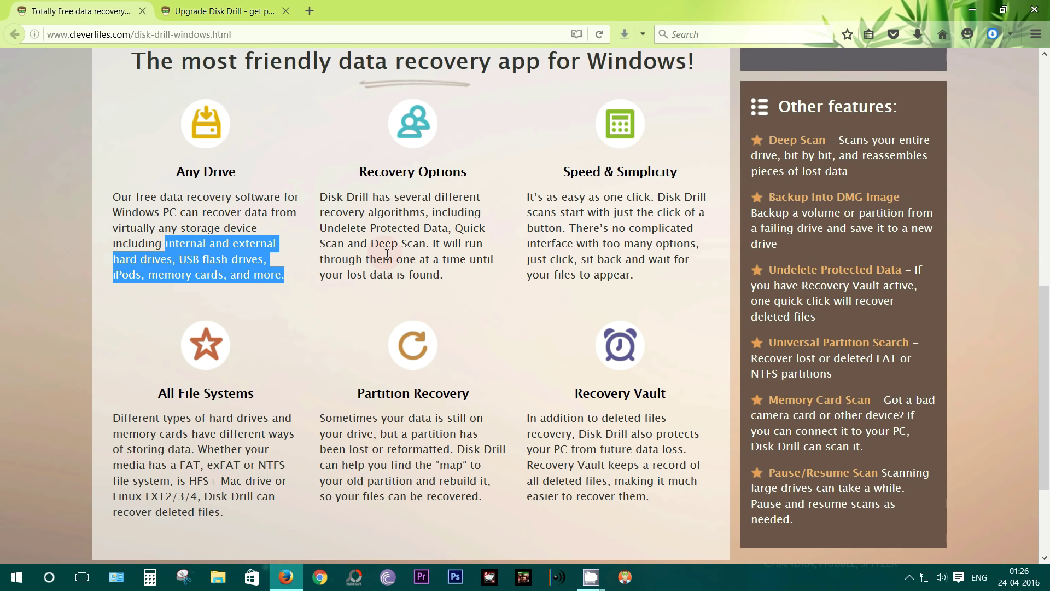
pyautogui.click(421, 248)
pyautogui.moveTo(321, 230); pyautogui.dragTo(430, 248)
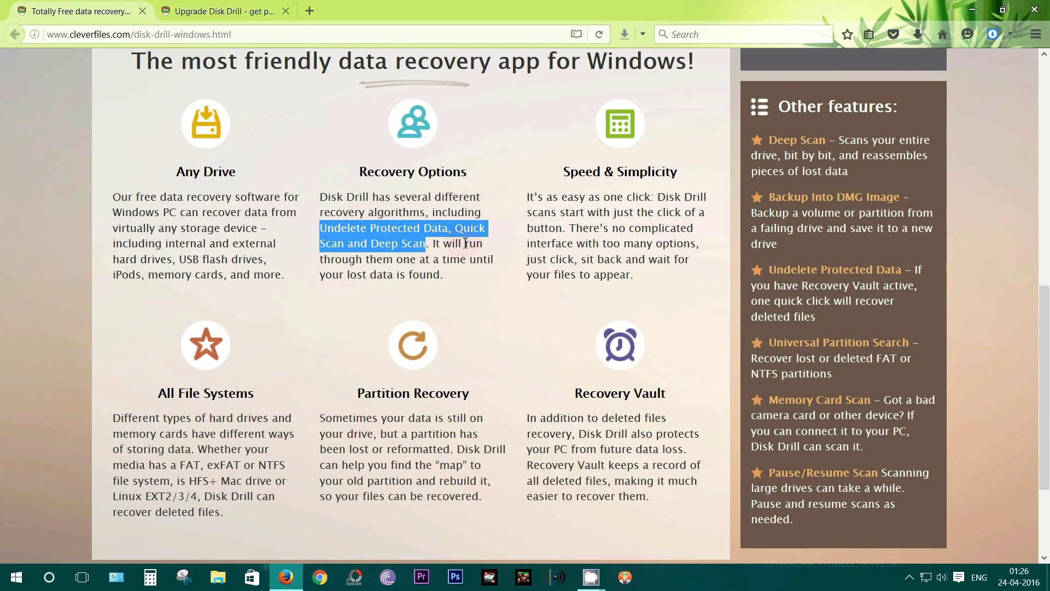
pyautogui.click(432, 251)
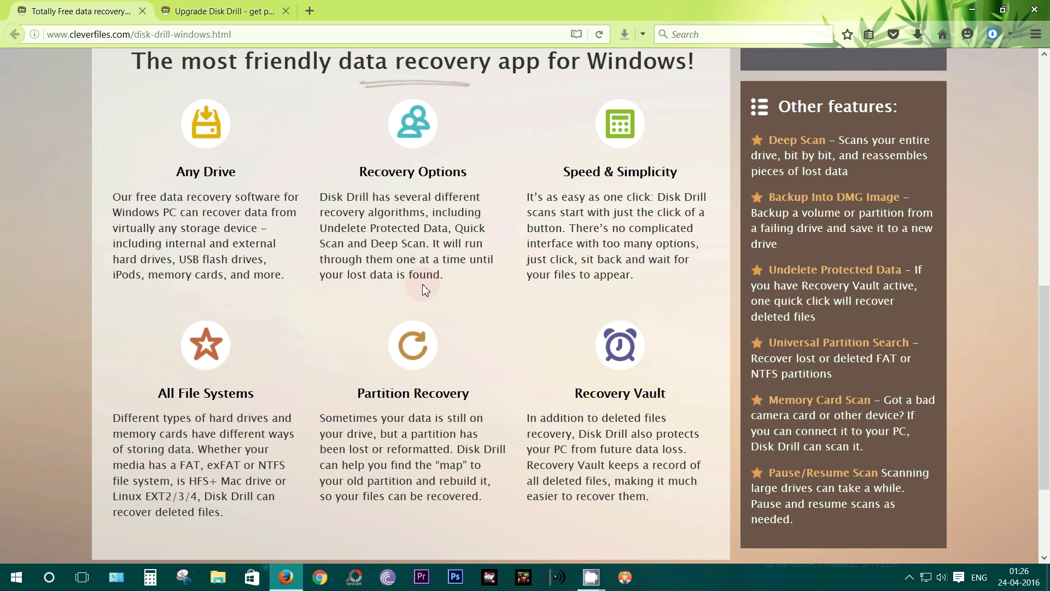
pyautogui.scroll(-3, 429, 286)
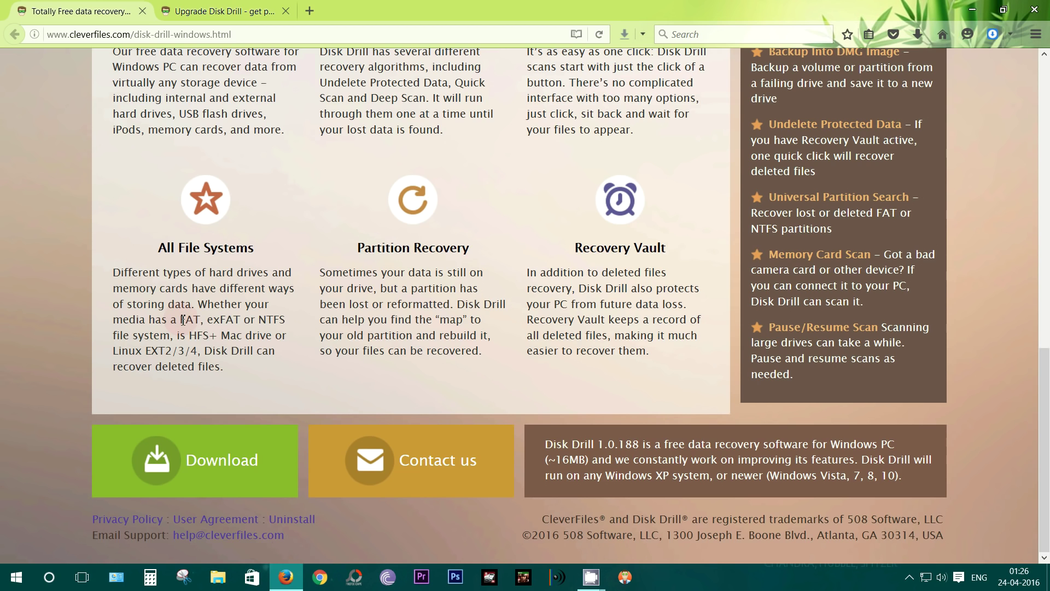
pyautogui.moveTo(182, 319); pyautogui.dragTo(263, 335)
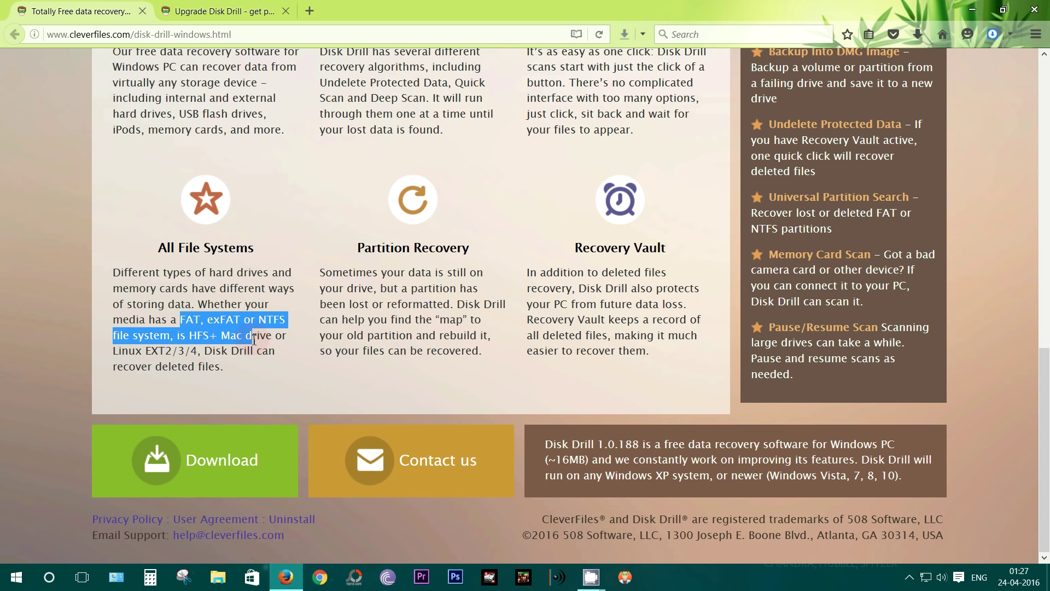
pyautogui.moveTo(247, 342); pyautogui.dragTo(205, 355)
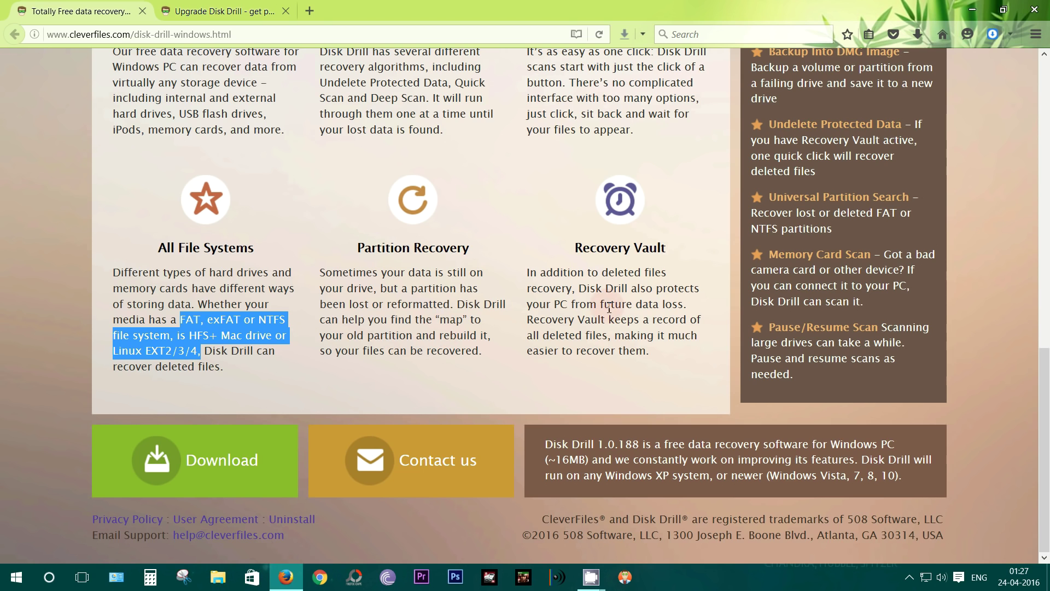
pyautogui.moveTo(570, 249); pyautogui.dragTo(672, 254)
pyautogui.moveTo(572, 251)
pyautogui.mouseDown()
pyautogui.moveTo(657, 246)
pyautogui.moveTo(579, 248)
pyautogui.mouseUp()
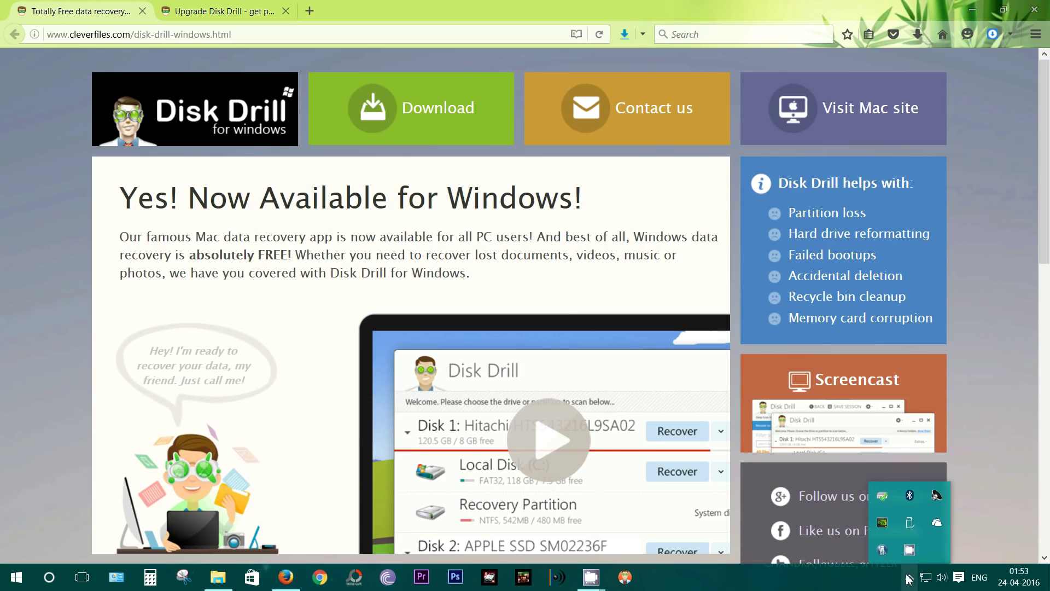
# - Quick-format the KINGSTON (N:) drive as FAT32 from This PC, then show the desktop
pyautogui.click(910, 523)
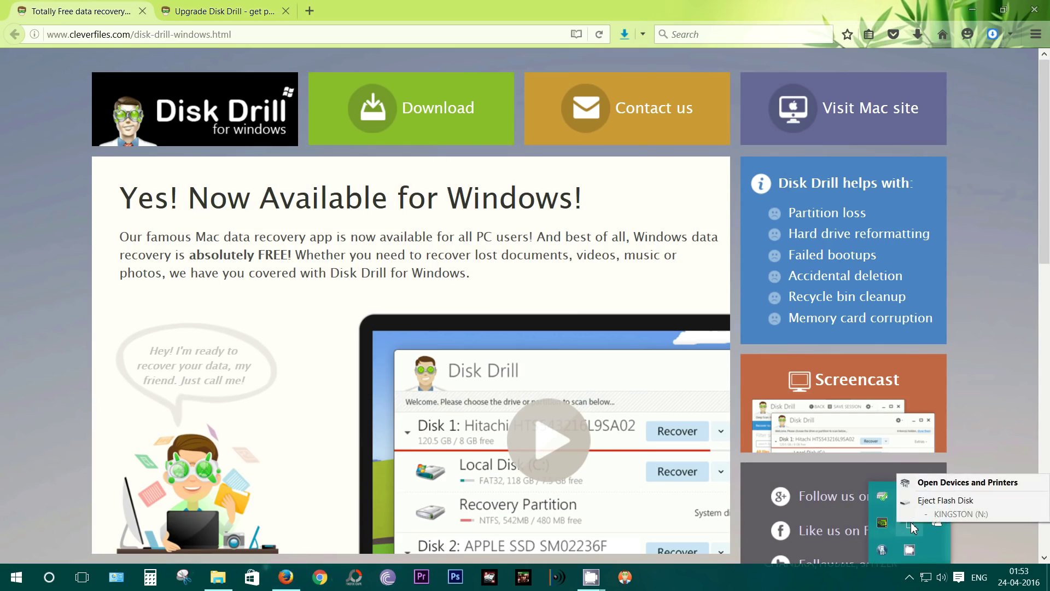
pyautogui.click(221, 580)
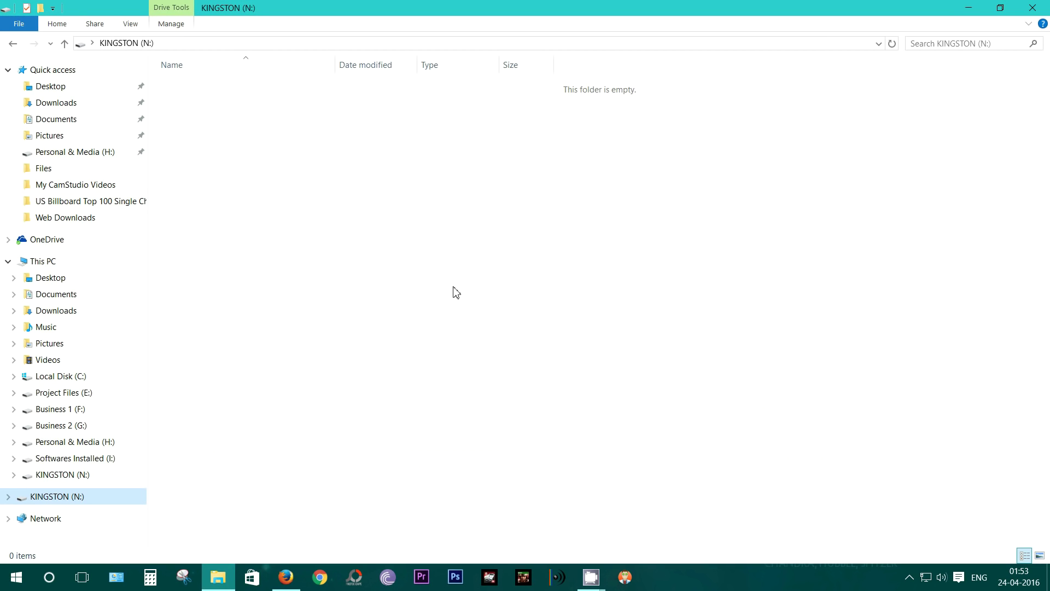
pyautogui.click(27, 261)
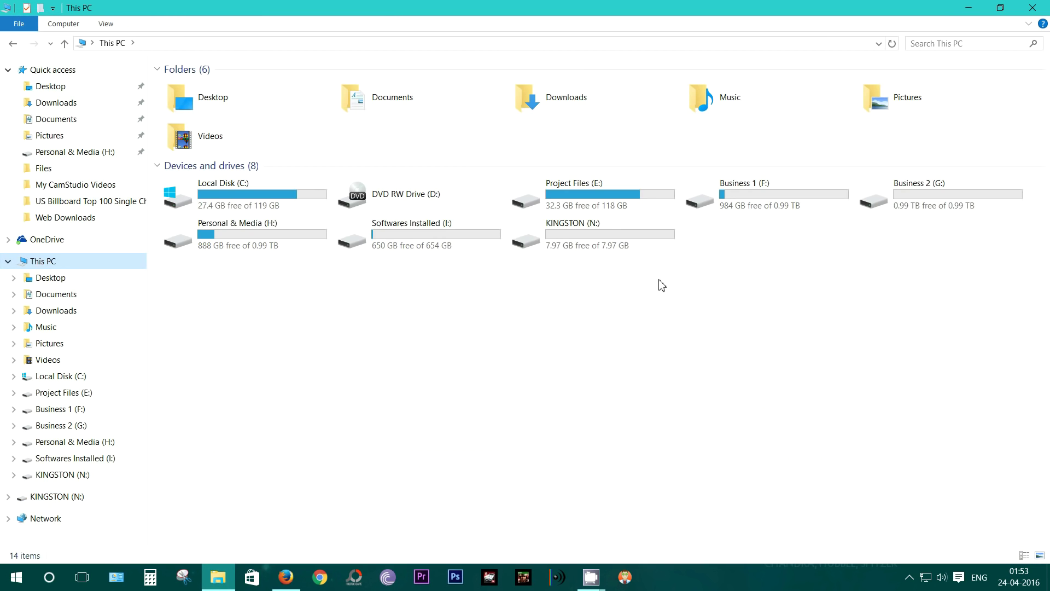
pyautogui.rightClick(579, 232)
pyautogui.click(632, 430)
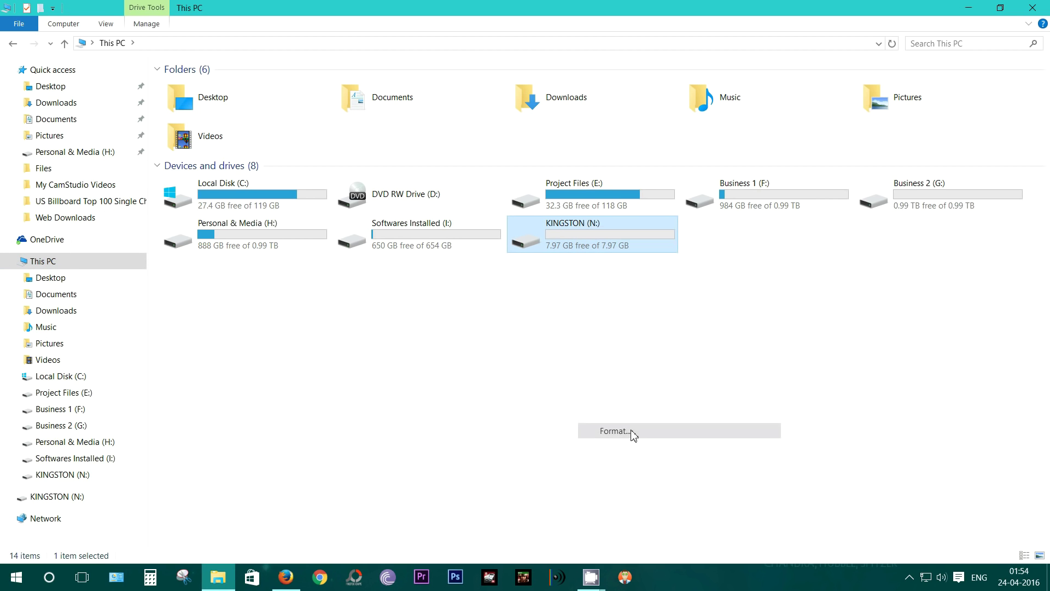
pyautogui.click(147, 414)
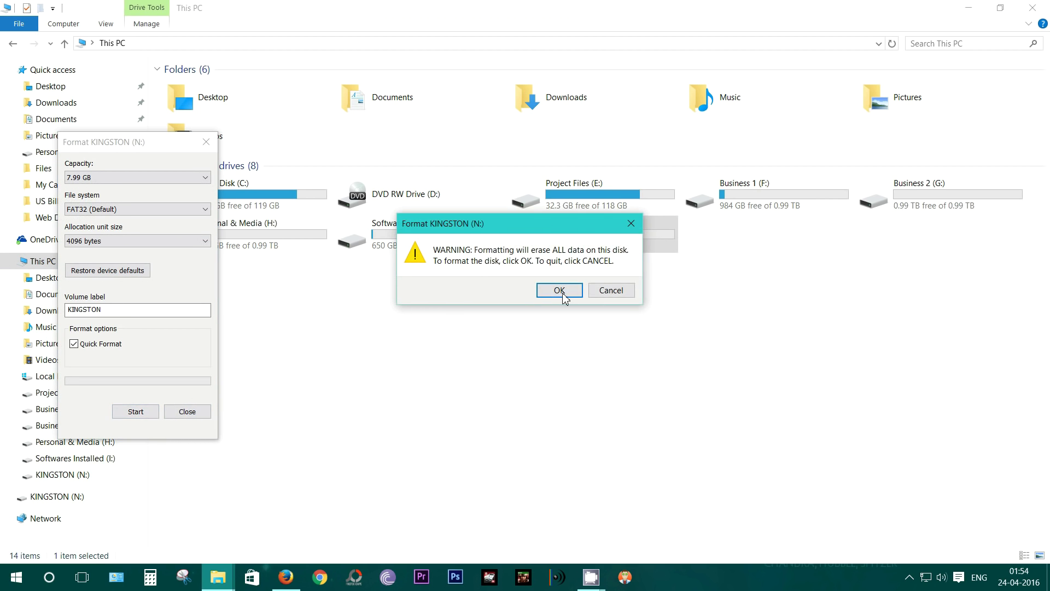
pyautogui.click(560, 290)
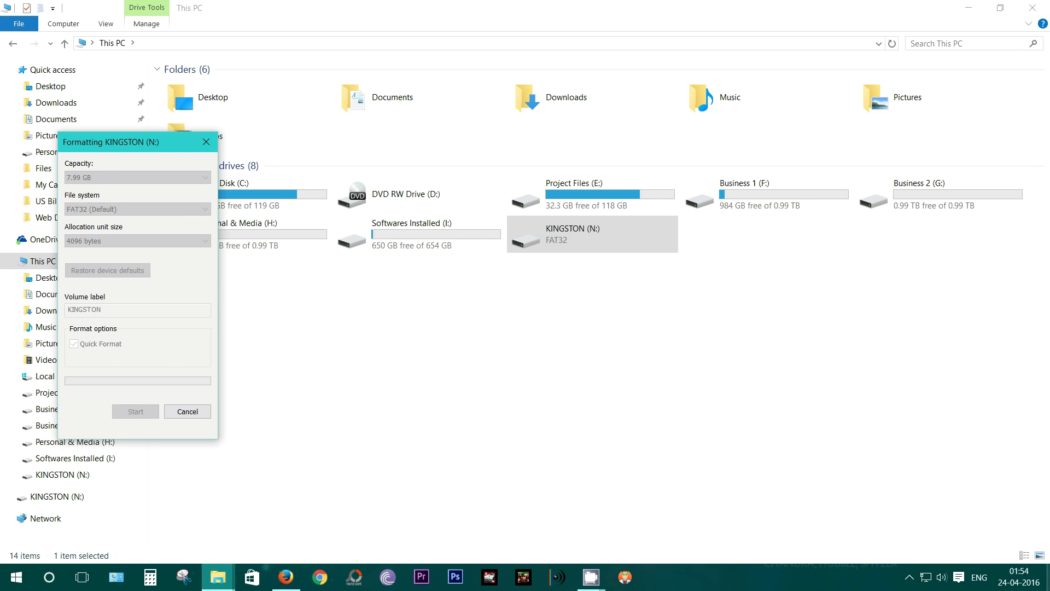
pyautogui.press('super+d')
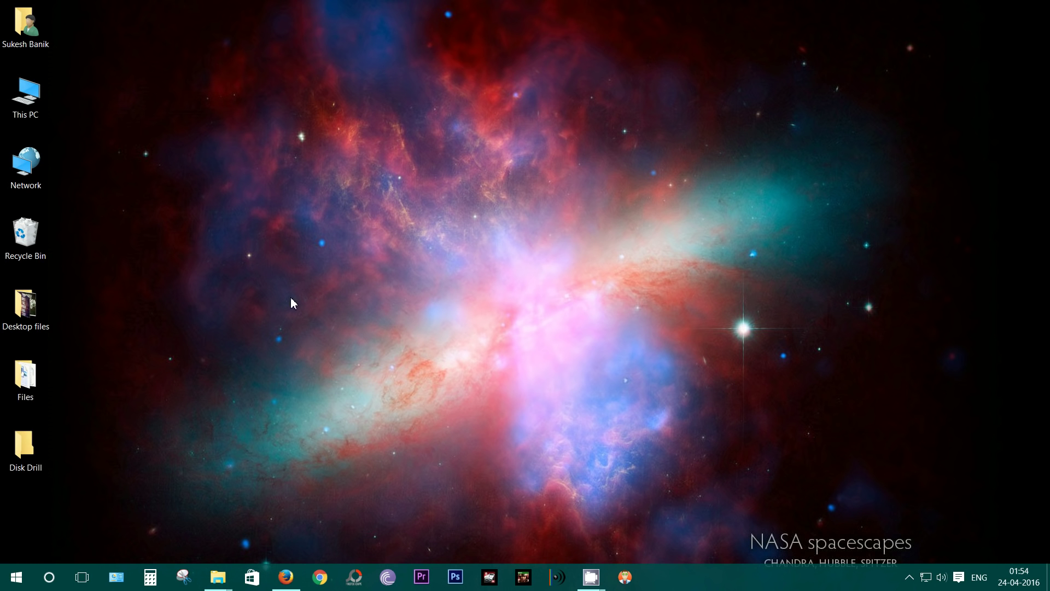
# - Close the format window and open KINGSTON (N:) to confirm it is empty
pyautogui.doubleClick(33, 388)
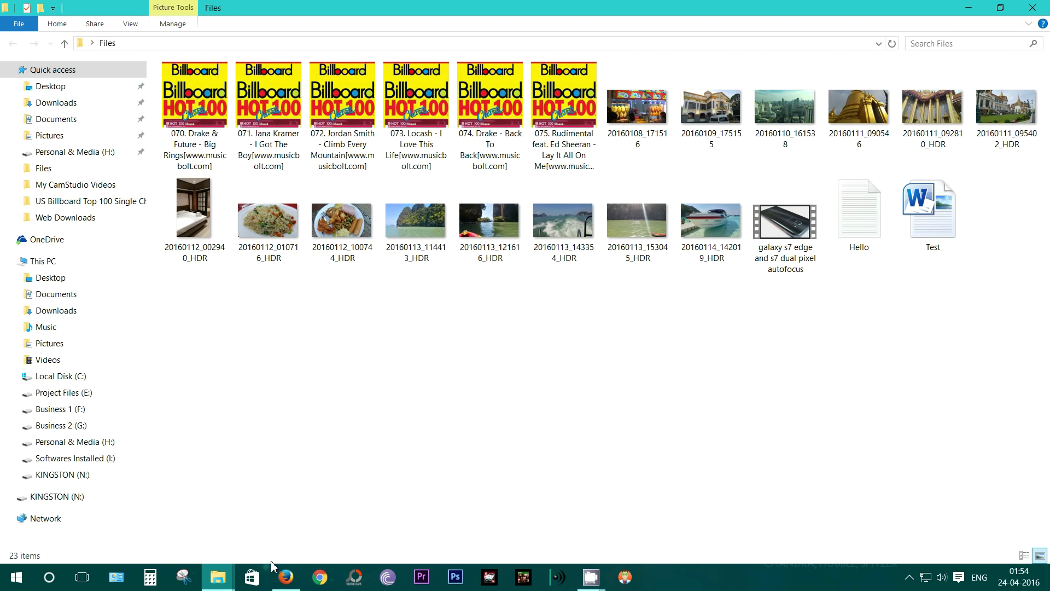
pyautogui.moveTo(218, 575)
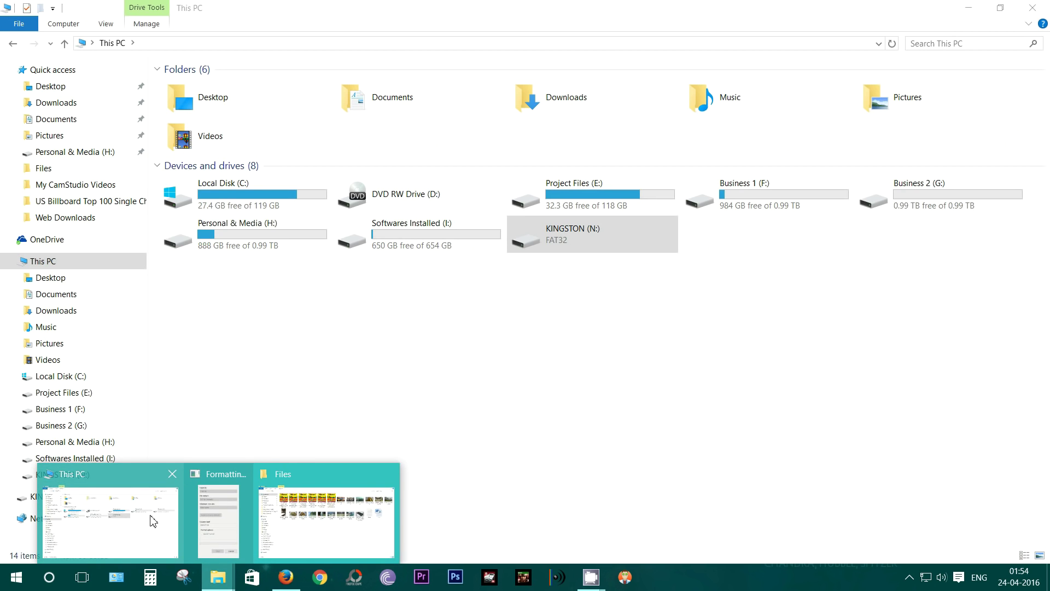
pyautogui.click(219, 519)
pyautogui.click(203, 411)
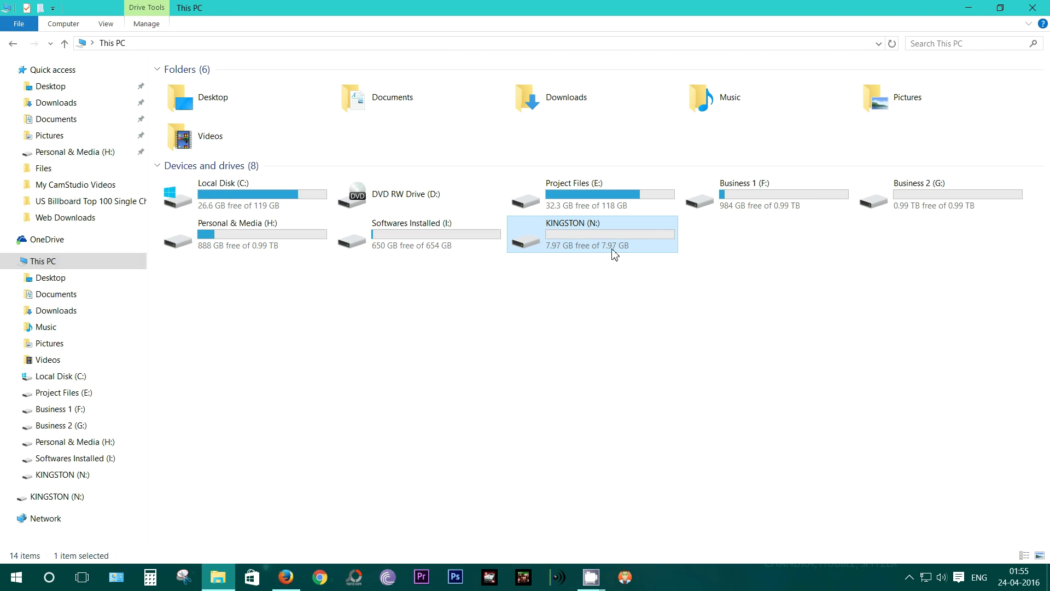
pyautogui.doubleClick(614, 253)
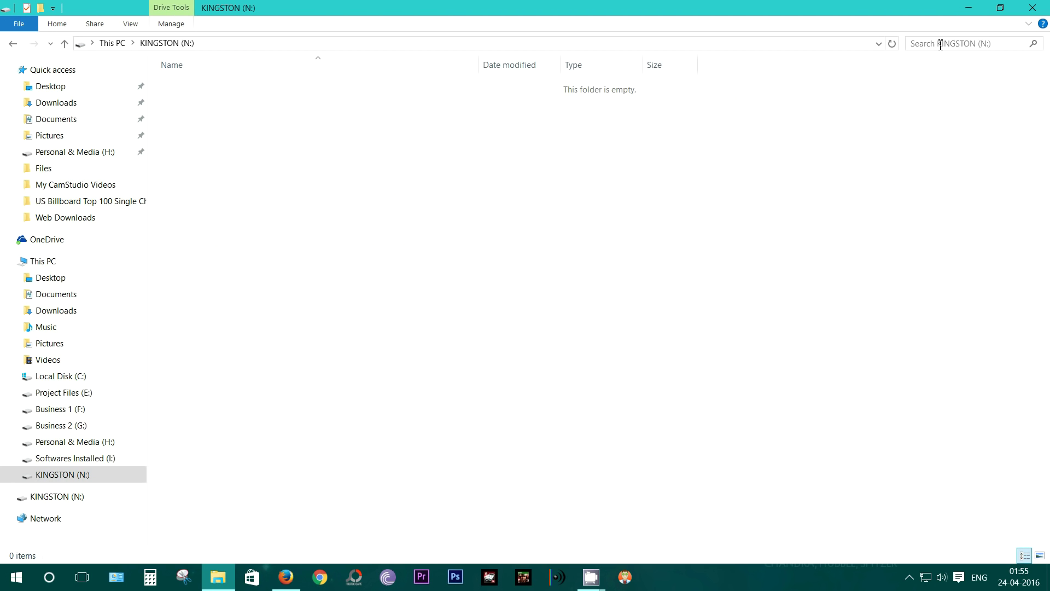
pyautogui.click(968, 8)
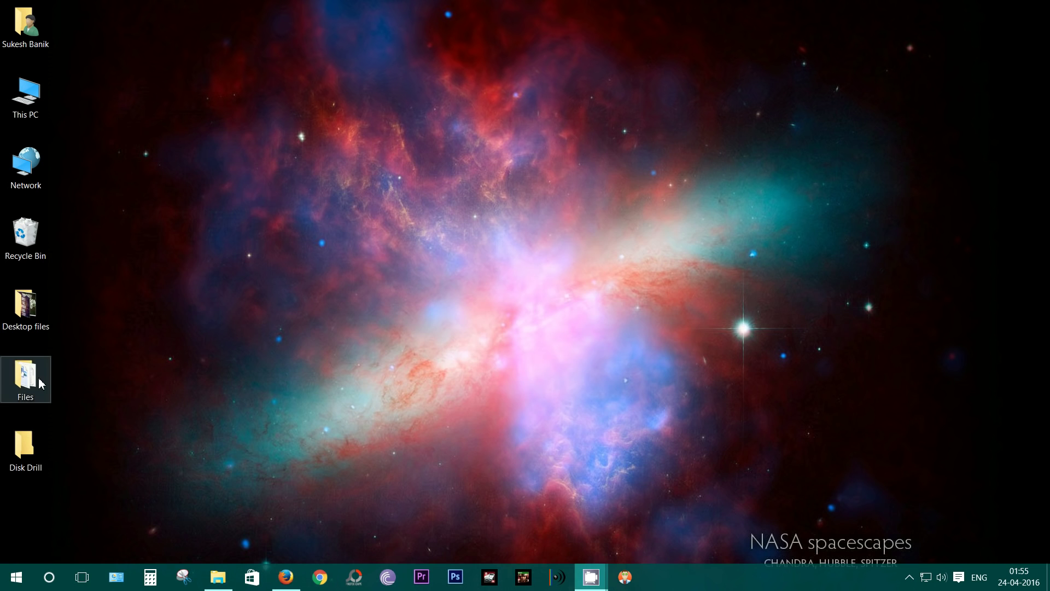
# - Return to the Disk Drill page in Firefox and start downloading the disk-drill-win.msi installer
pyautogui.doubleClick(38, 385)
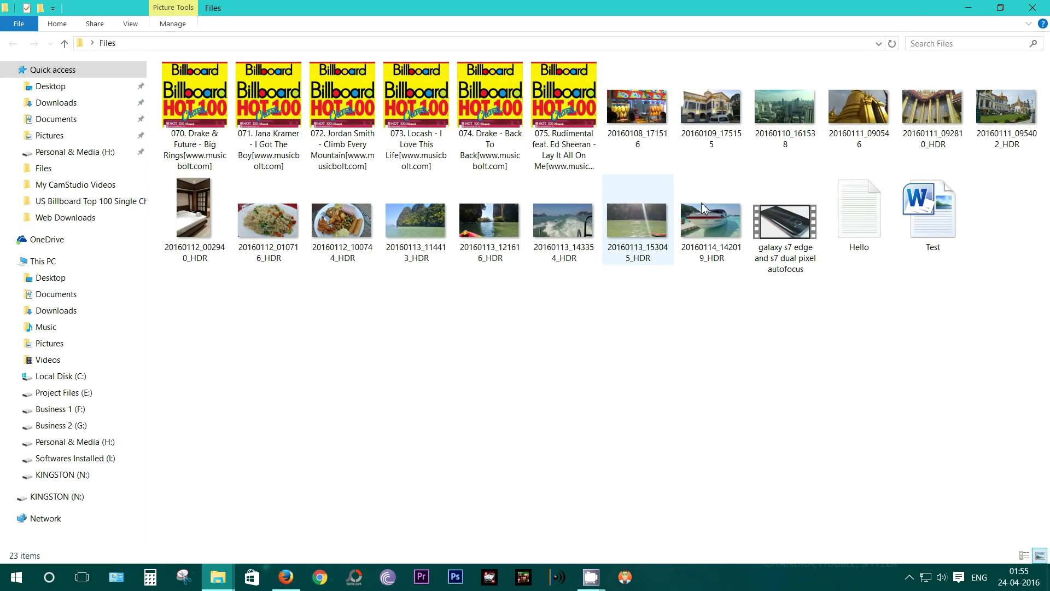
pyautogui.click(975, 6)
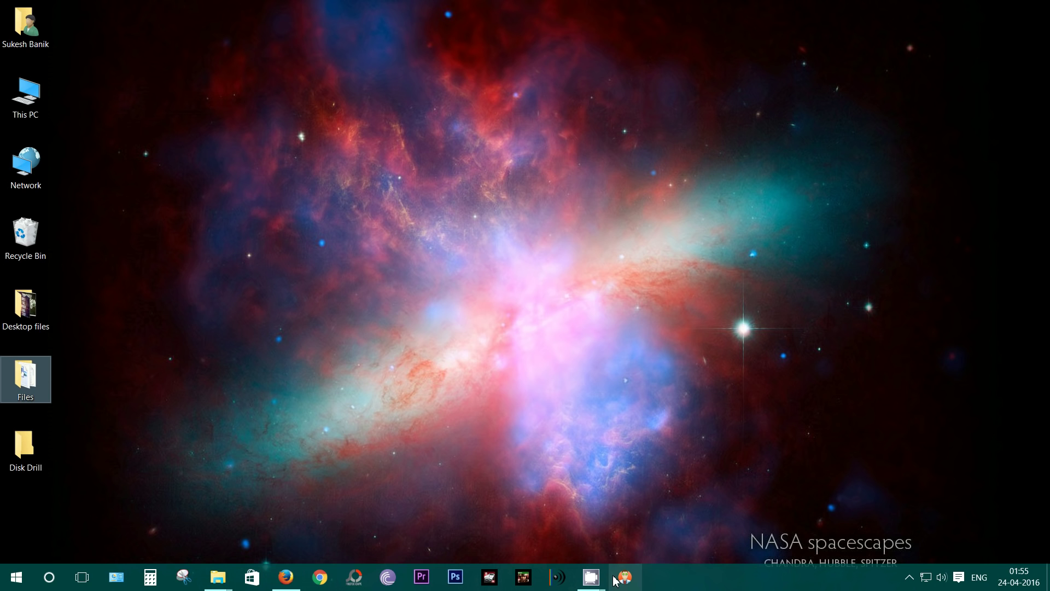
pyautogui.click(285, 577)
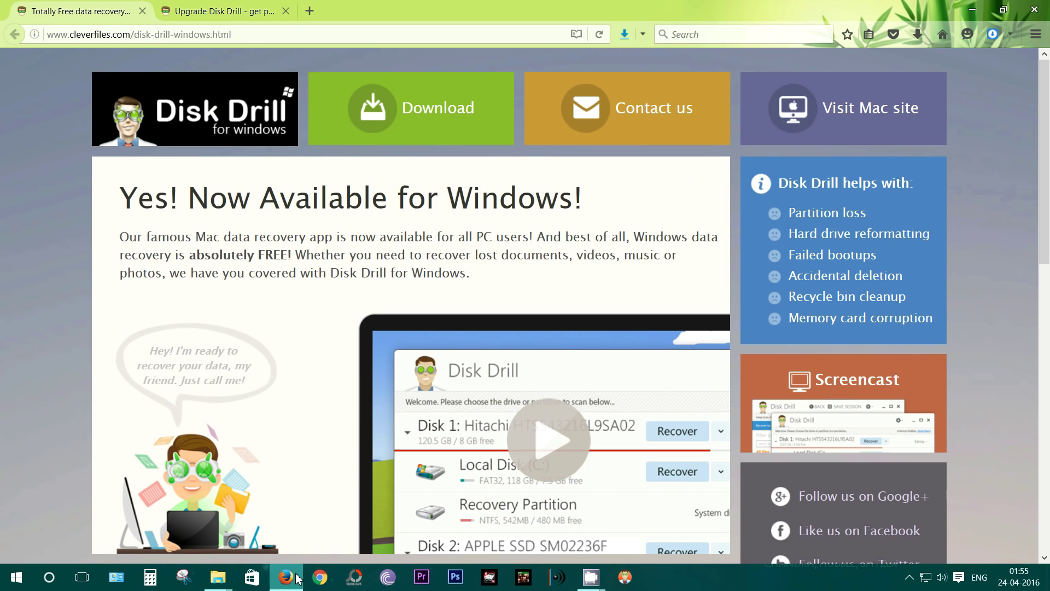
pyautogui.click(435, 101)
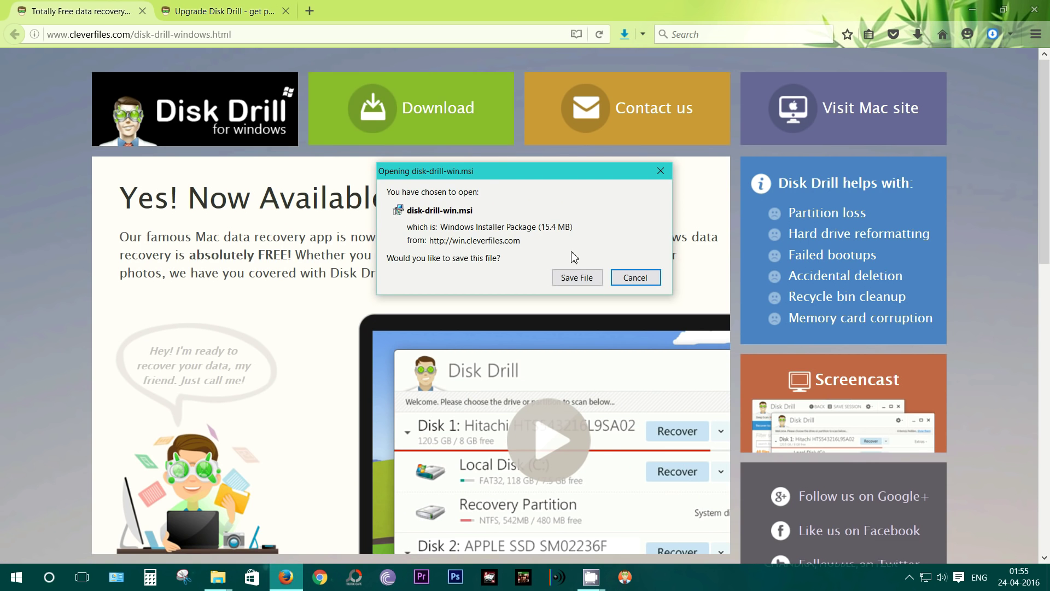
# - Cancel the installer save prompt and maximize Disk Drill to show the drive list with KINGSTON (N:)
pyautogui.click(633, 276)
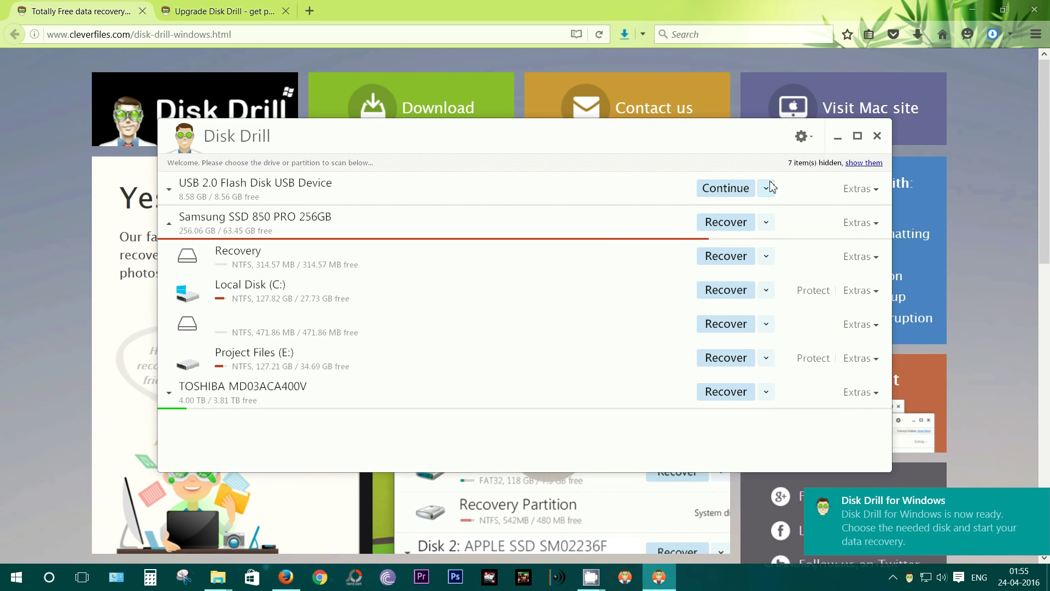
pyautogui.click(857, 136)
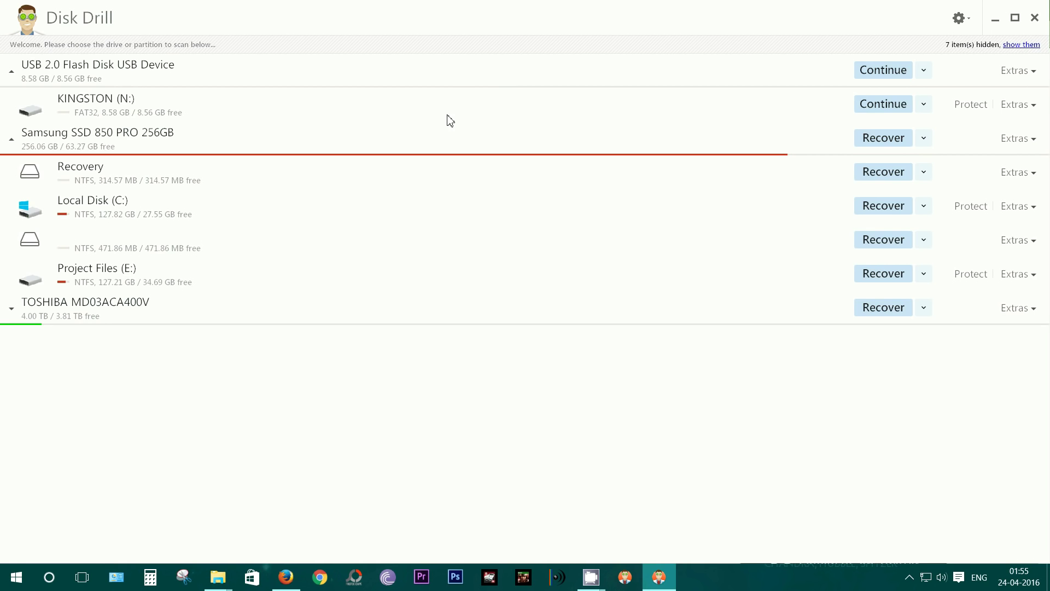
# - Deep-scan KINGSTON (N:), expand Audio, mp3 and Pictures, and tick the mp3 file and jpg folder
pyautogui.click(875, 104)
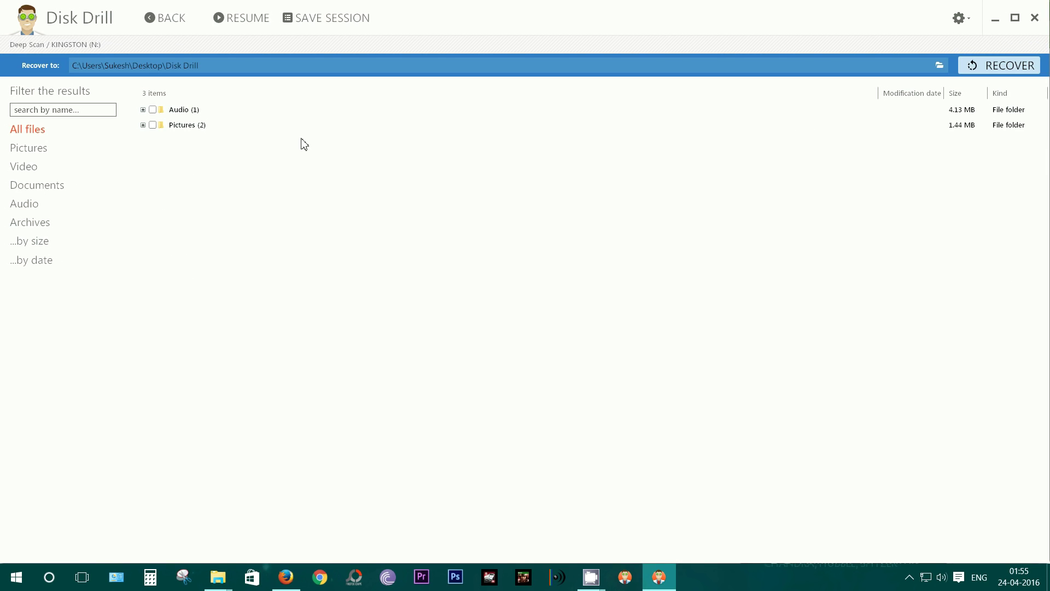
pyautogui.click(143, 125)
pyautogui.click(143, 110)
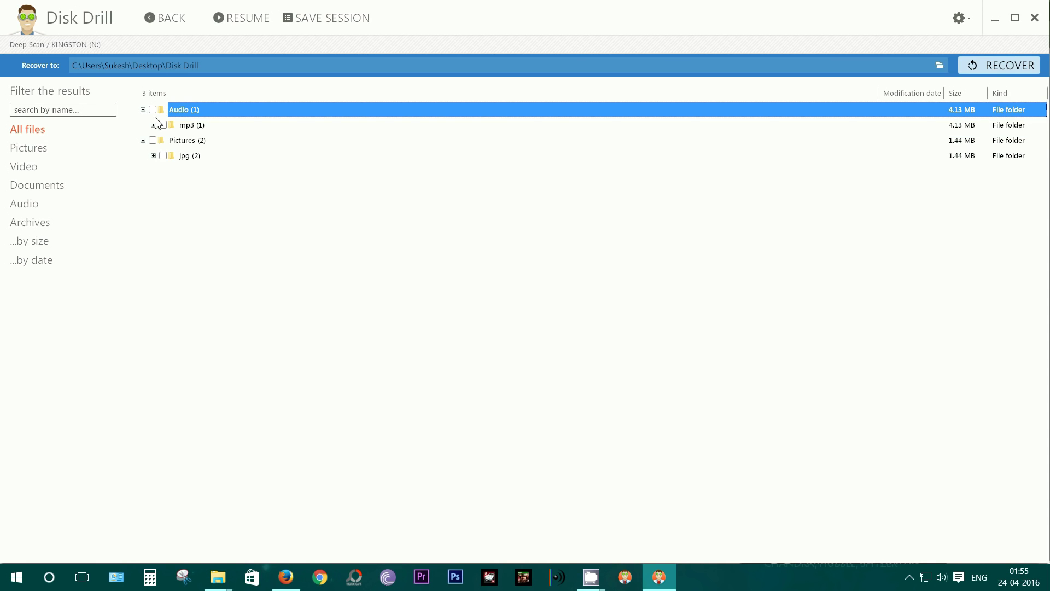
pyautogui.click(153, 125)
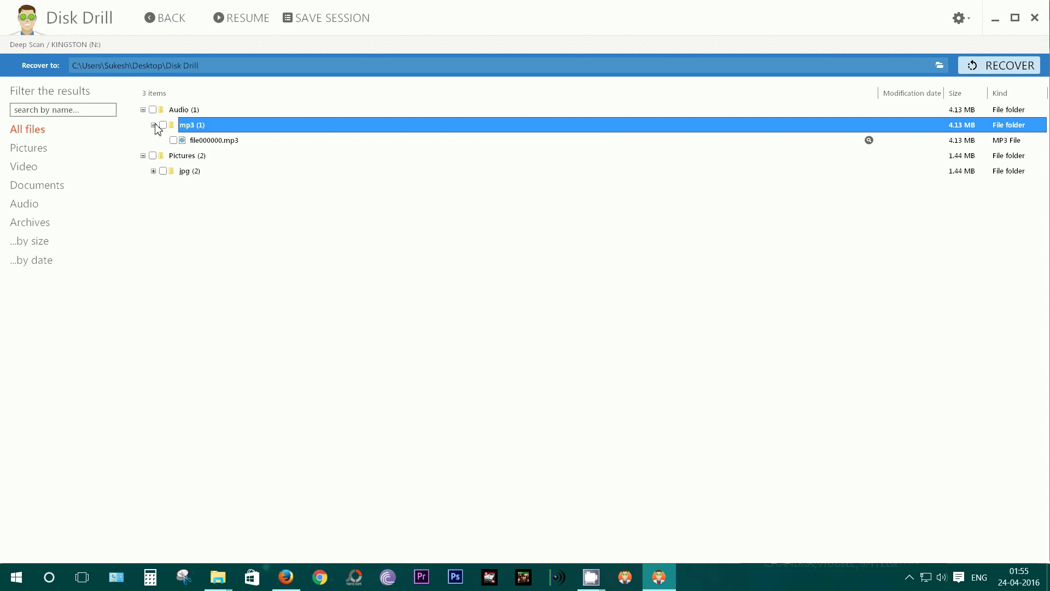
pyautogui.click(179, 139)
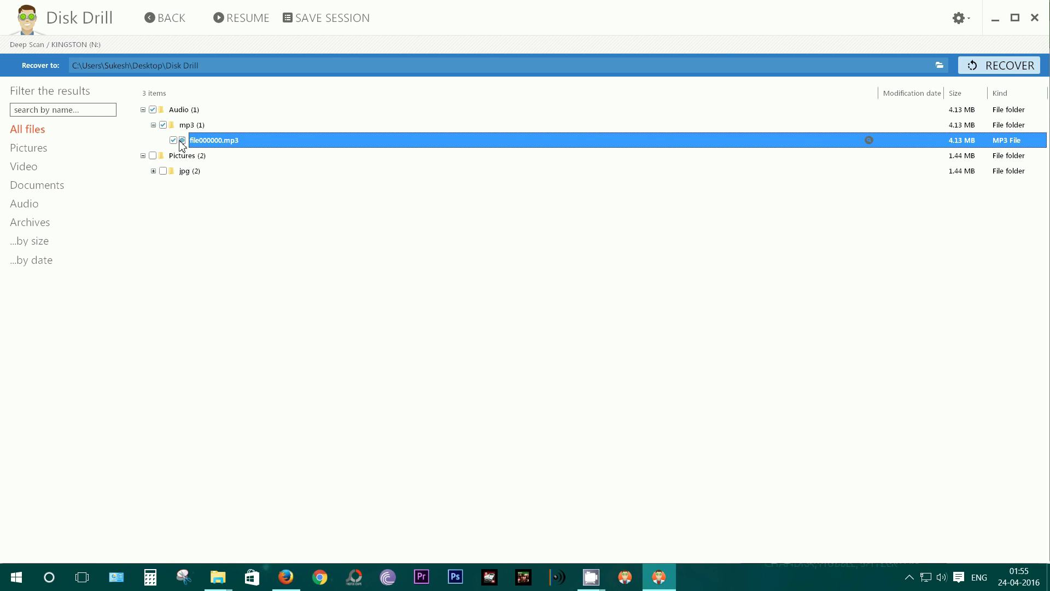
pyautogui.click(163, 171)
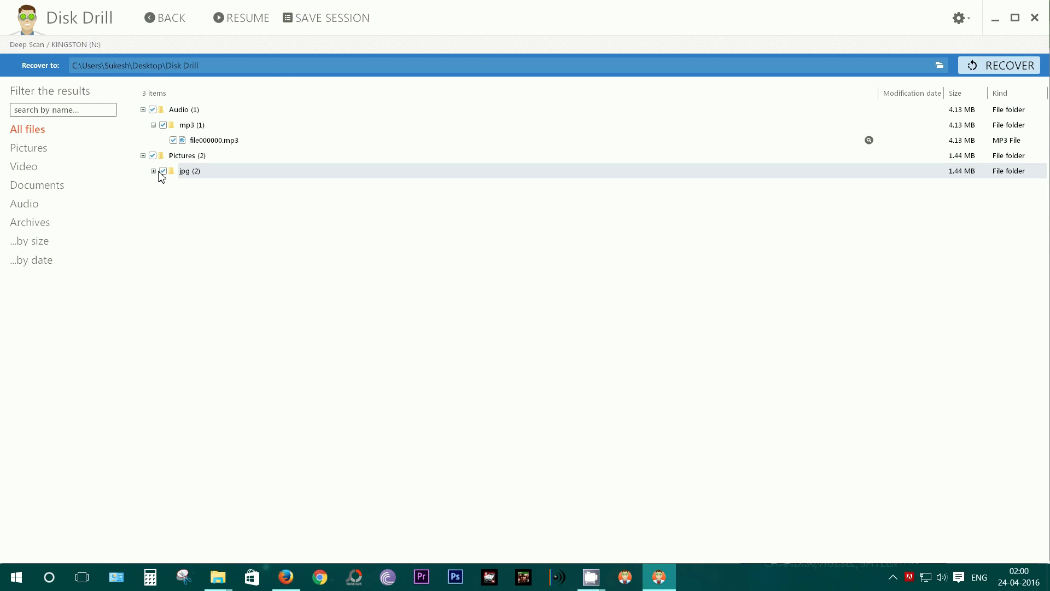
pyautogui.click(154, 171)
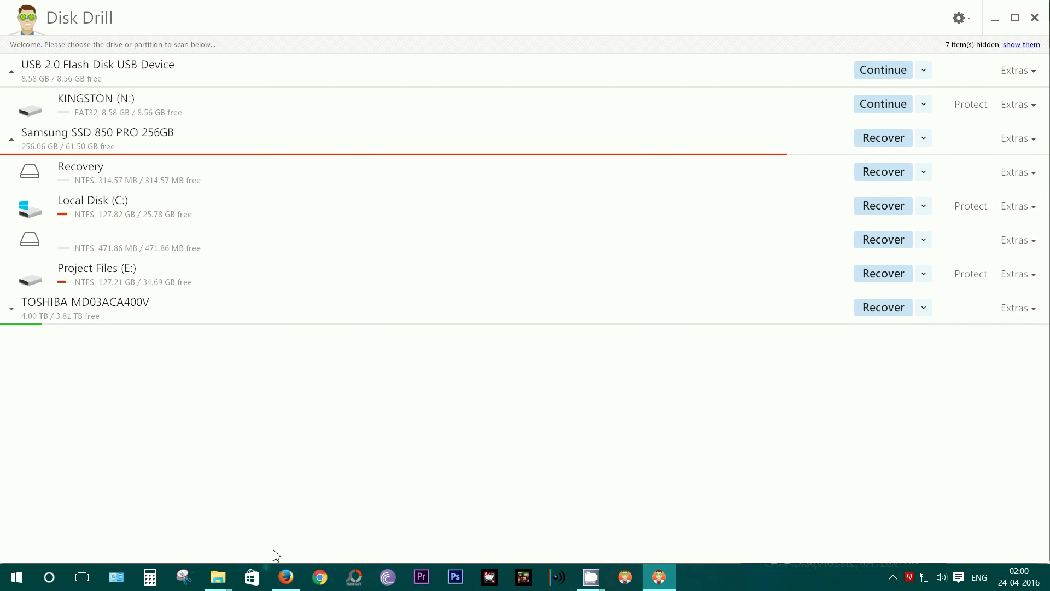
# - Select all 23 items in the Files folder and copy them
pyautogui.moveTo(217, 577)
pyautogui.click(177, 526)
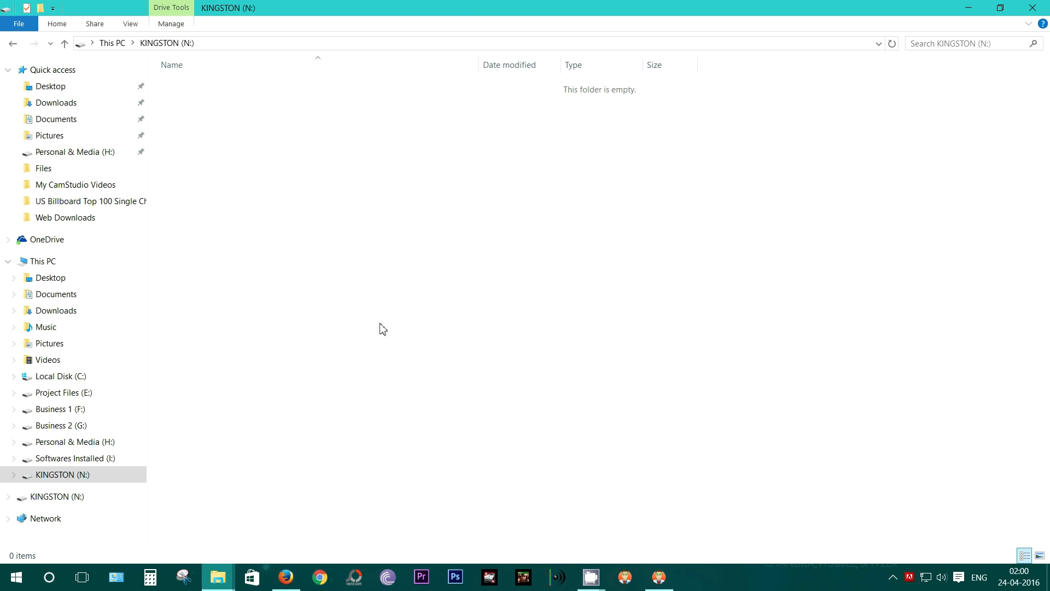
pyautogui.click(297, 506)
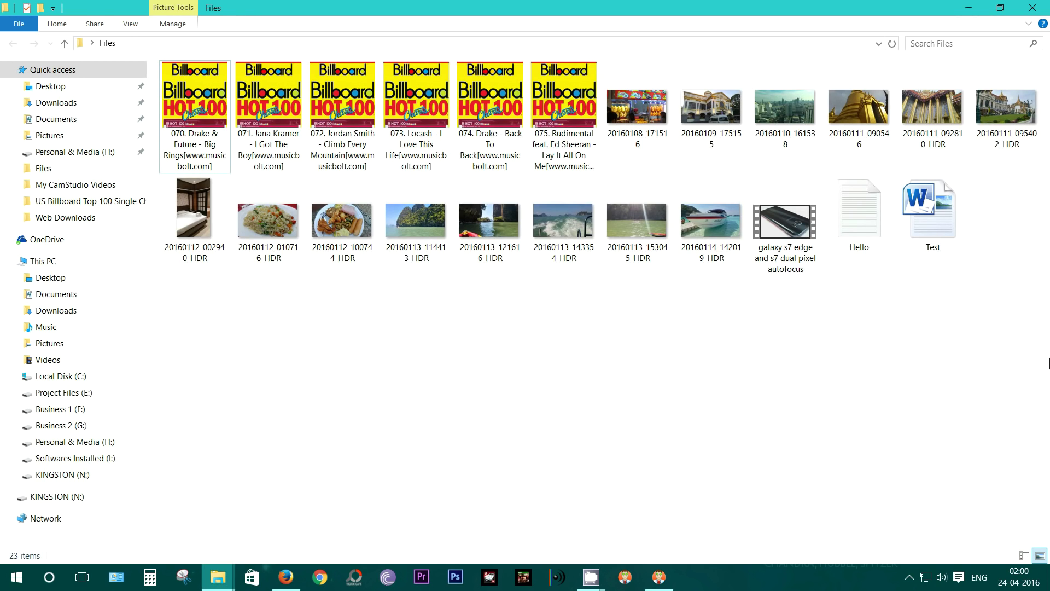
pyautogui.hotkey('ctrl', 'a')
pyautogui.rightClick(209, 95)
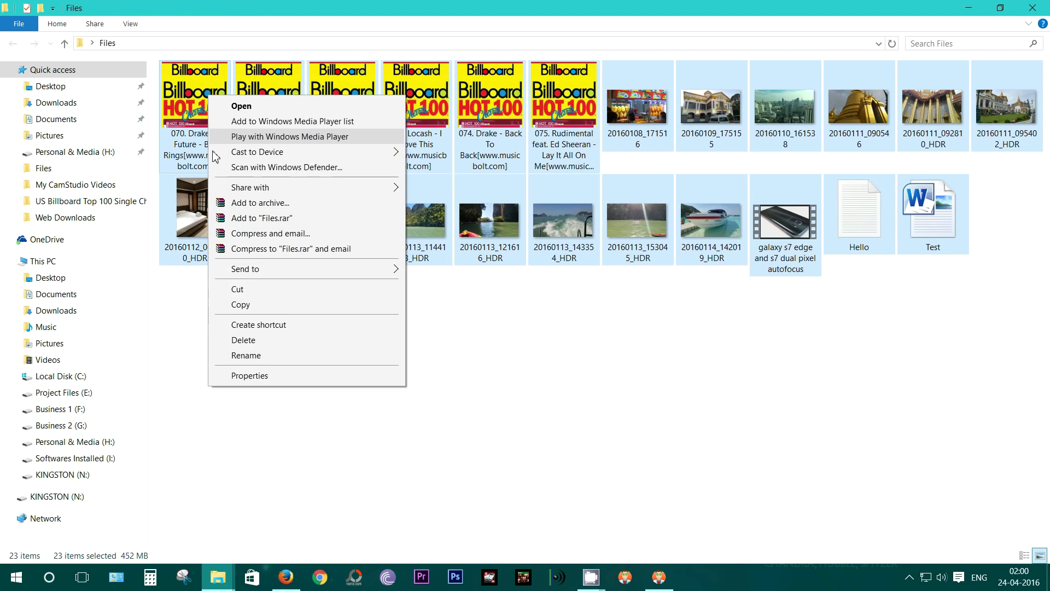
pyautogui.click(224, 305)
# - Paste the copied files into the empty KINGSTON (N:) drive window
pyautogui.moveTo(230, 577)
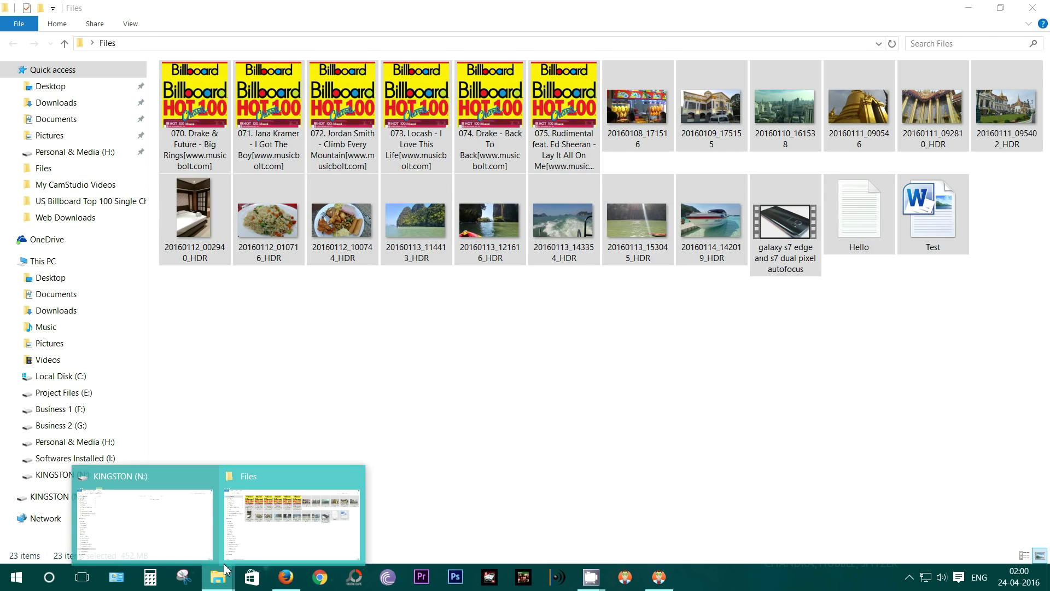
pyautogui.click(183, 515)
pyautogui.rightClick(356, 241)
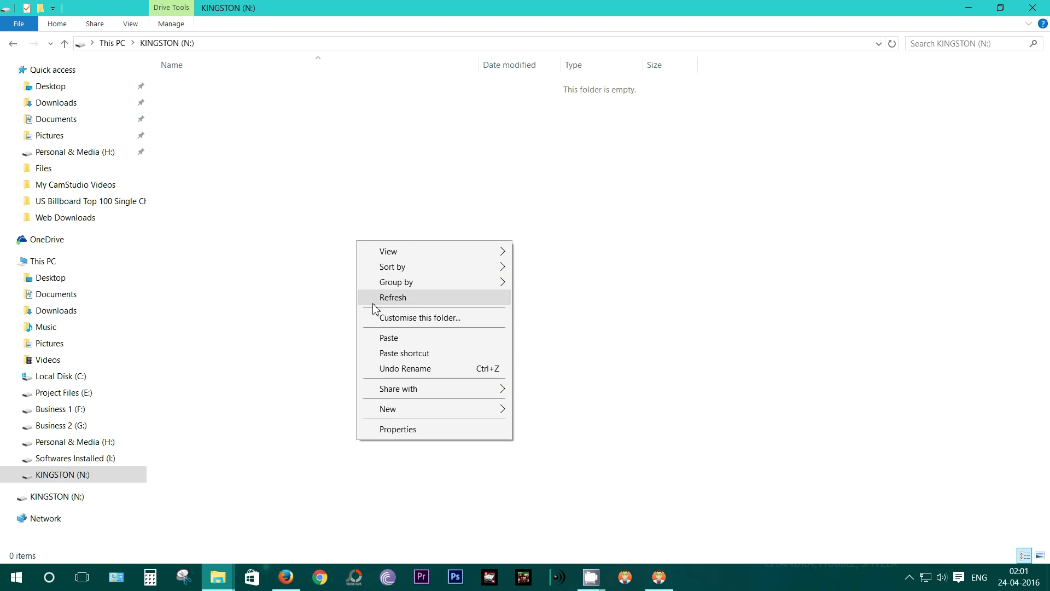
pyautogui.click(377, 336)
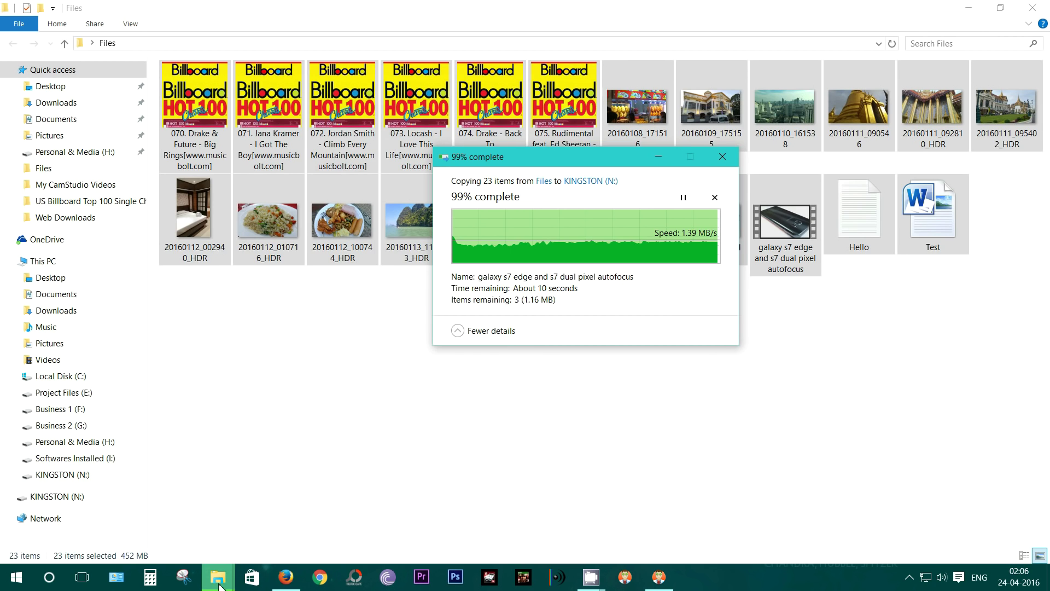
pyautogui.moveTo(218, 577)
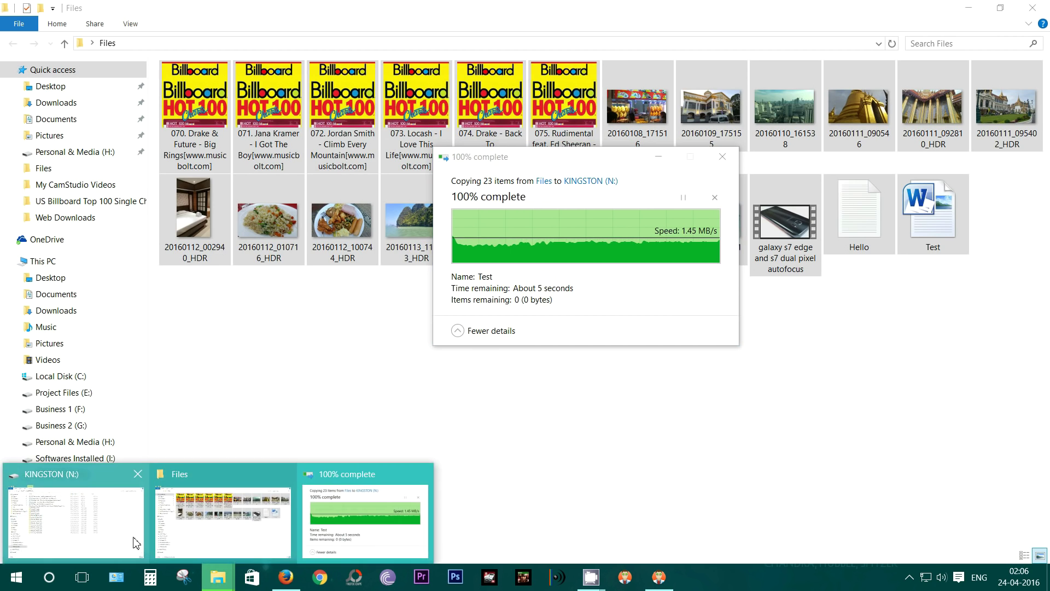
pyautogui.click(137, 543)
pyautogui.click(320, 536)
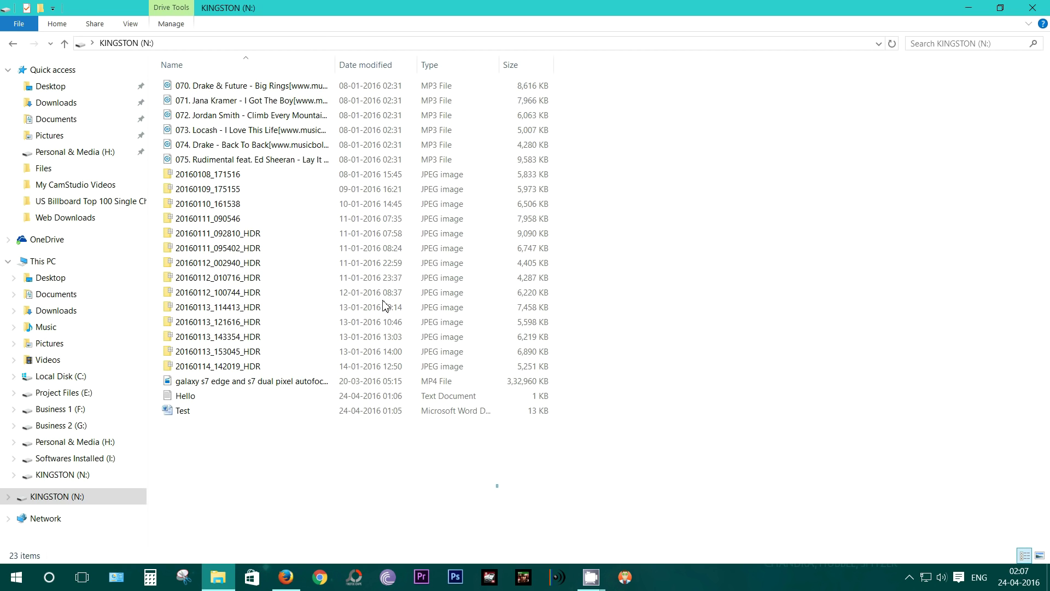
# - Permanently delete all 23 files on KINGSTON (N:) with Shift+Delete and close the window
pyautogui.moveTo(499, 488); pyautogui.dragTo(290, 86)
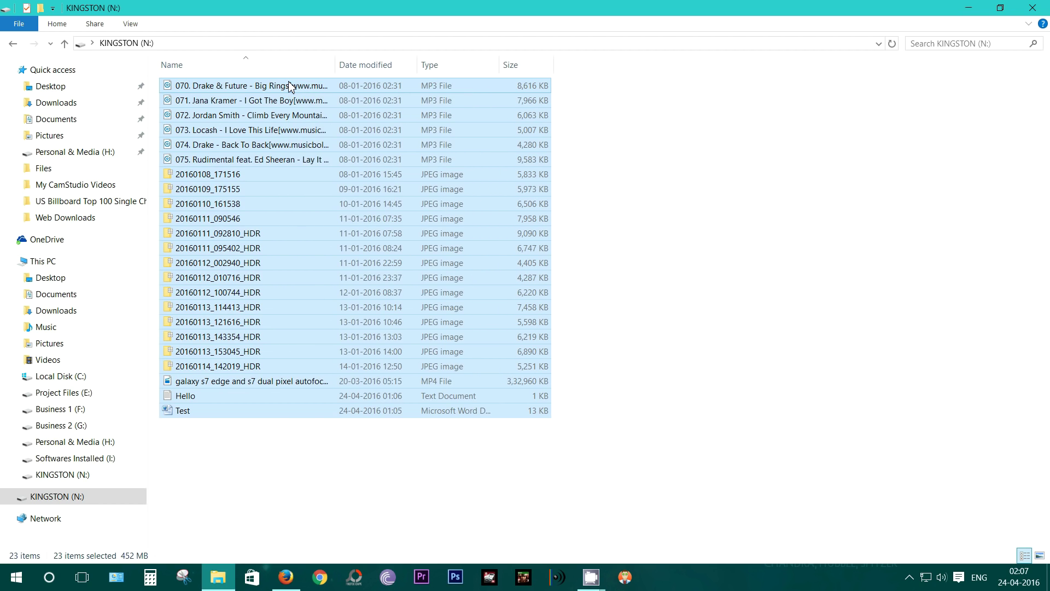
pyautogui.hotkey('shift', 'Delete')
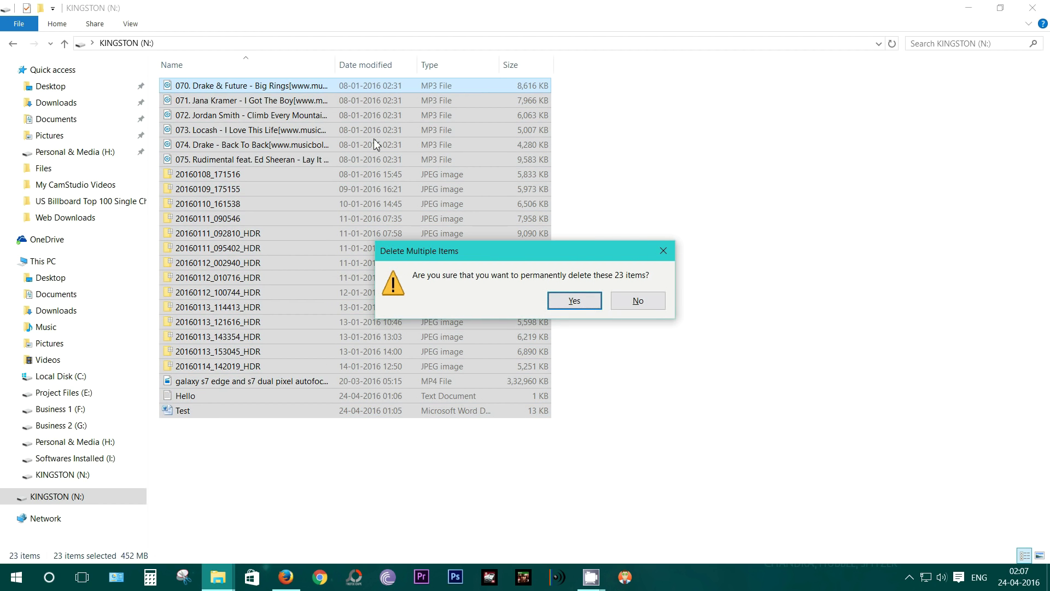
pyautogui.click(573, 300)
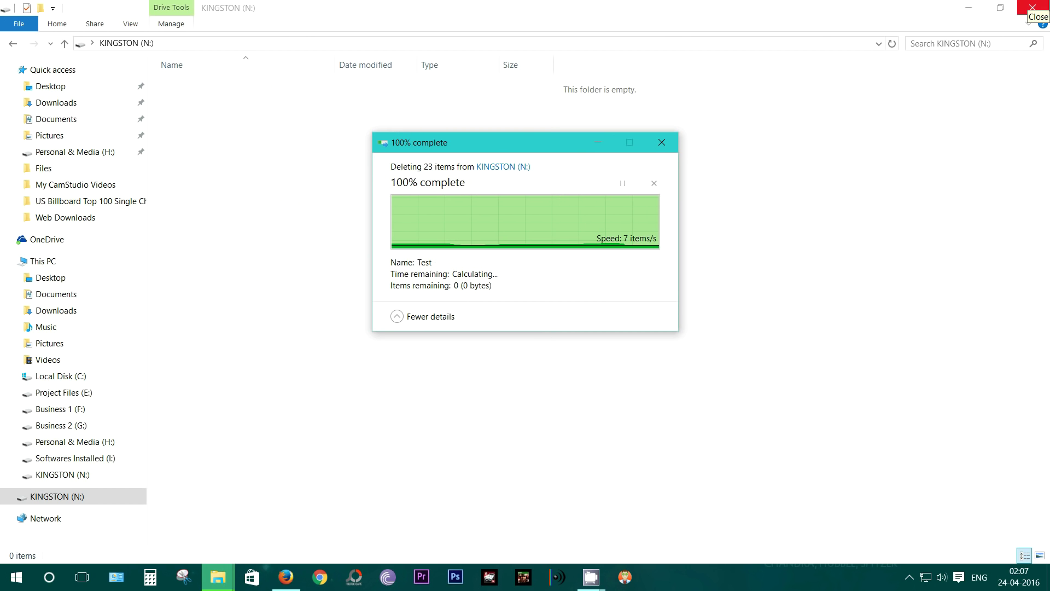
pyautogui.click(1031, 8)
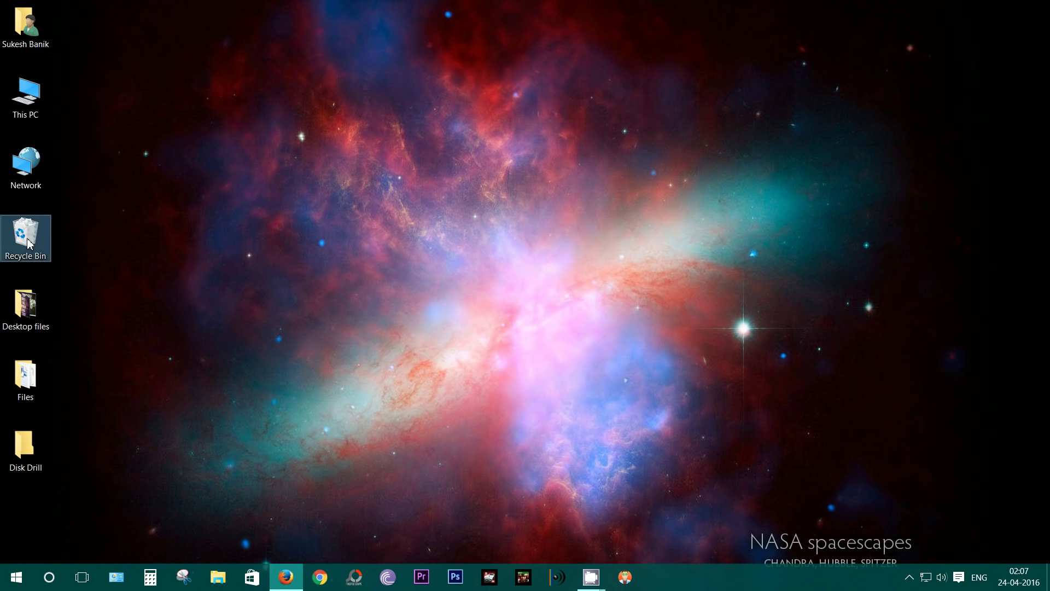
# - Empty the Recycle Bin and refresh the desktop
pyautogui.rightClick(29, 243)
pyautogui.click(58, 264)
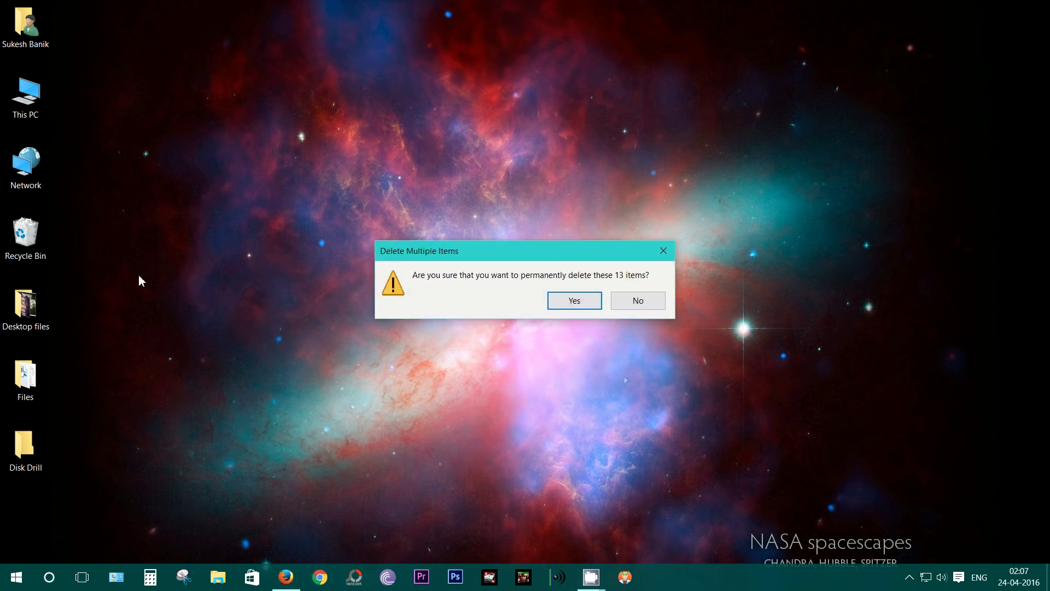
pyautogui.click(575, 301)
pyautogui.rightClick(541, 244)
pyautogui.click(576, 285)
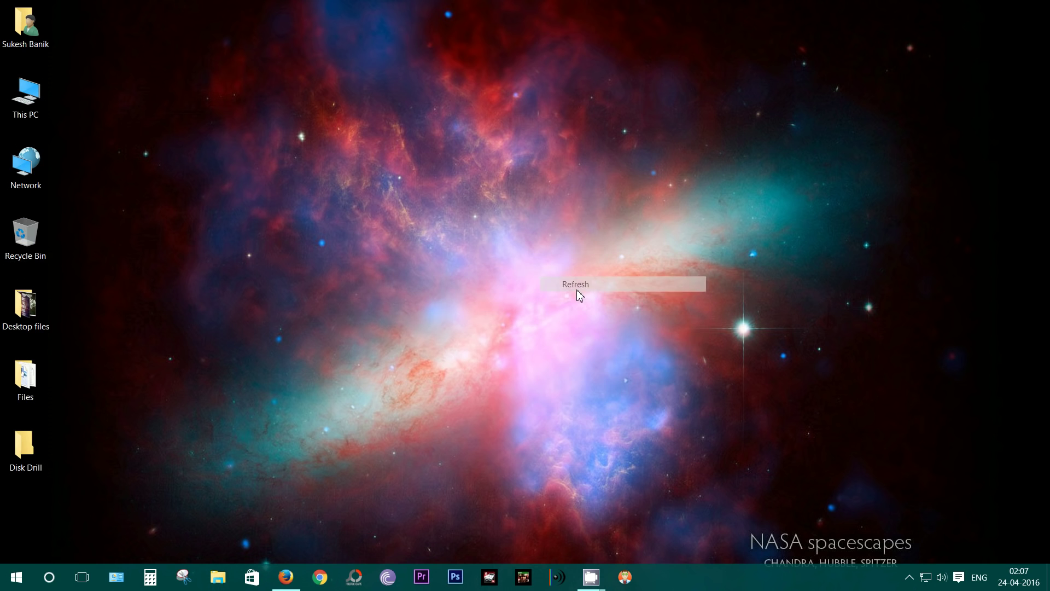
# - Relaunch Disk Drill maximized and reopen the KINGSTON (N:) deep-scan session from the USB disk
pyautogui.click(625, 577)
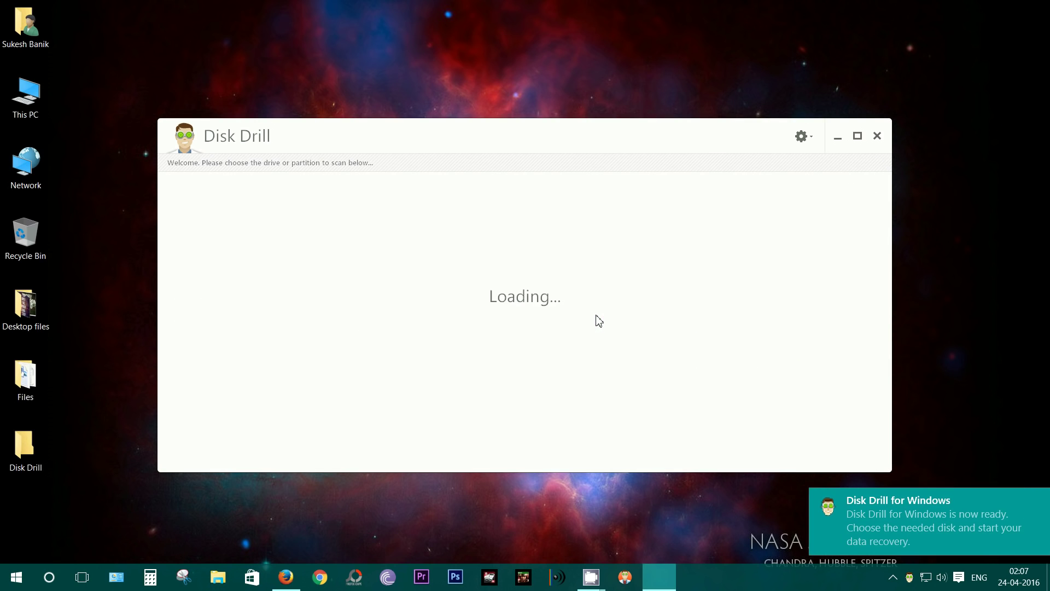
pyautogui.click(857, 137)
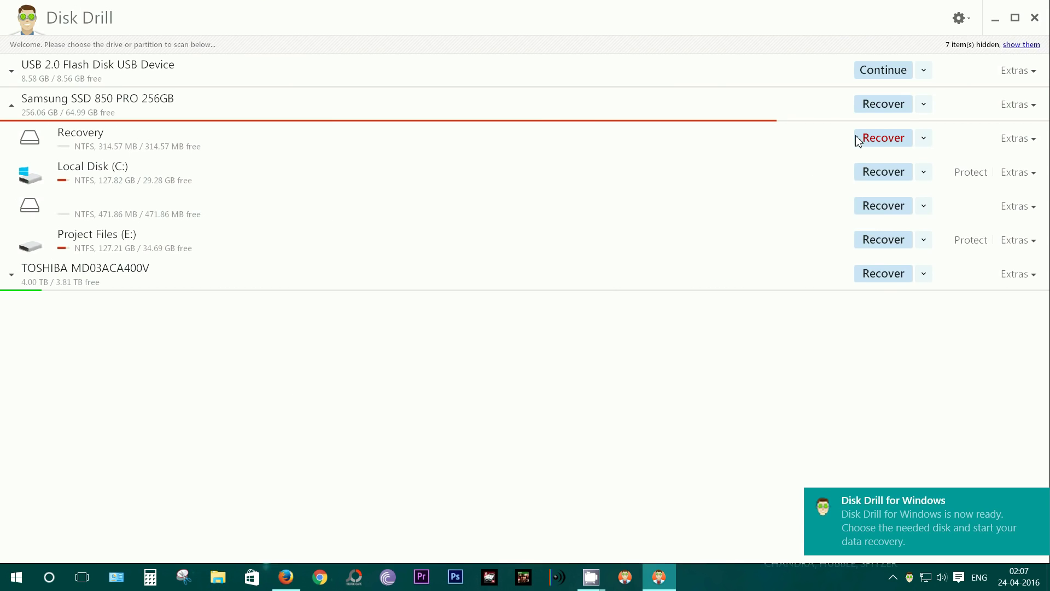
pyautogui.click(92, 68)
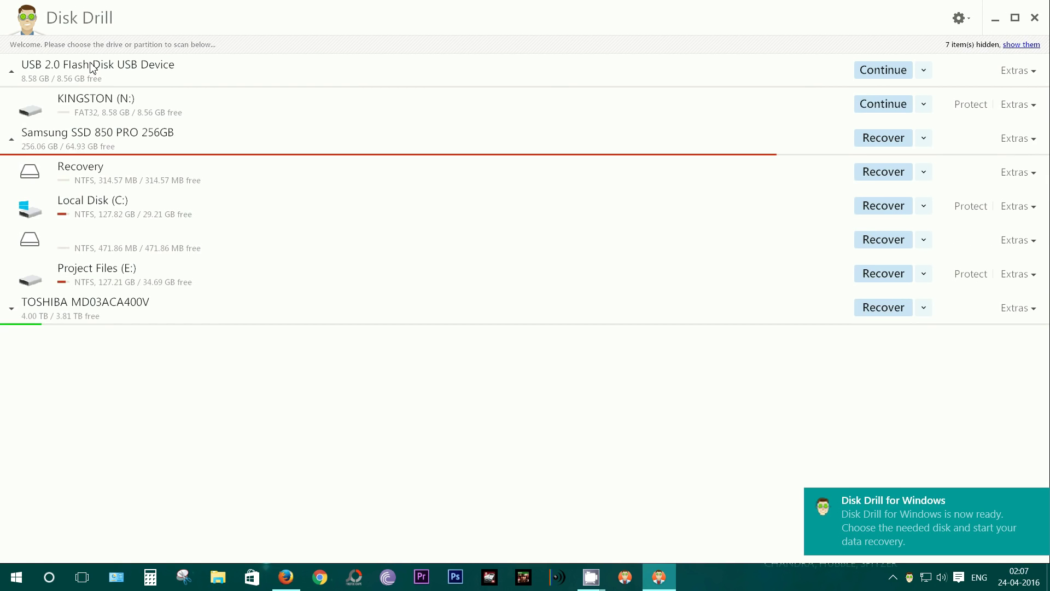
pyautogui.click(883, 104)
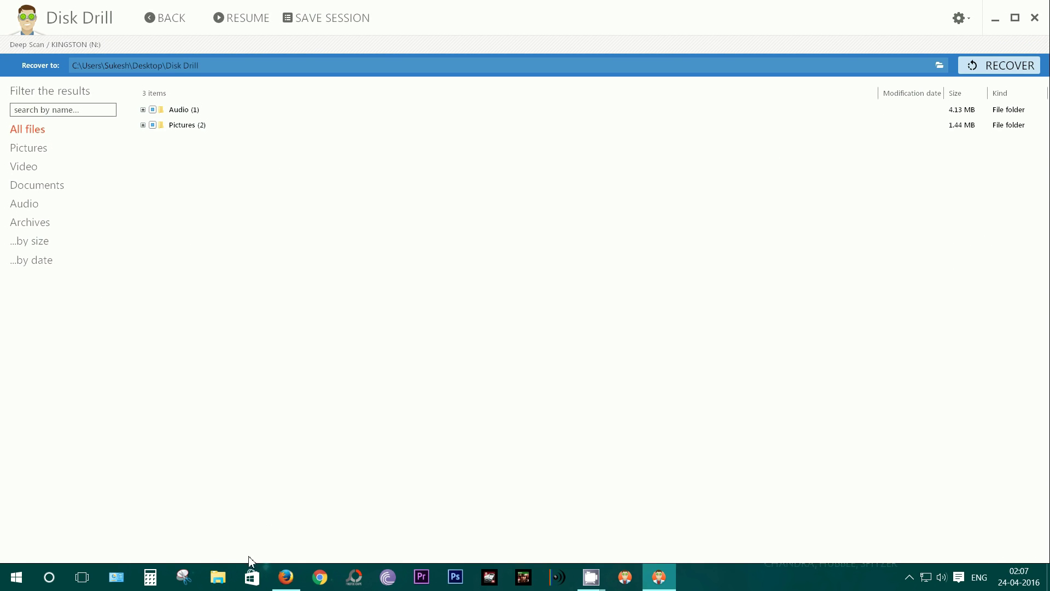
# - Confirm KINGSTON (N:) is empty in File Explorer, then resume and cancel the deep scan
pyautogui.click(219, 577)
pyautogui.click(60, 497)
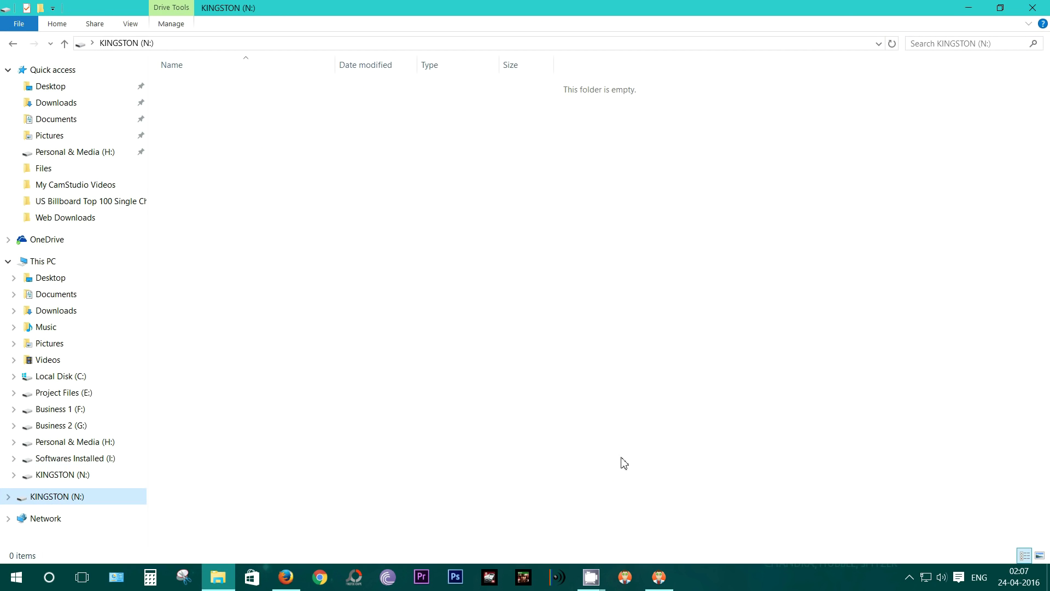
pyautogui.click(666, 580)
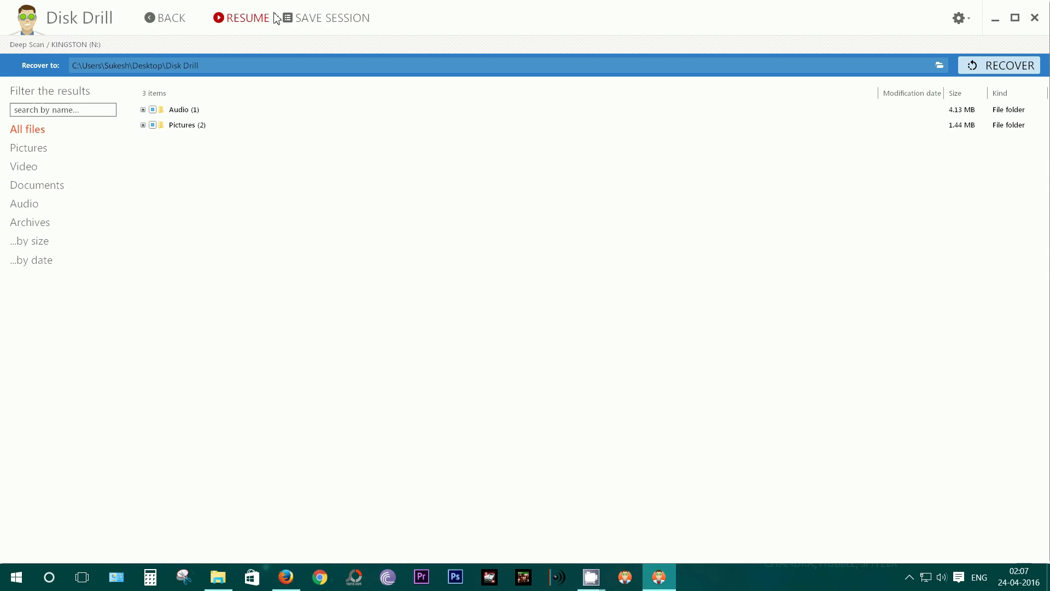
pyautogui.click(236, 22)
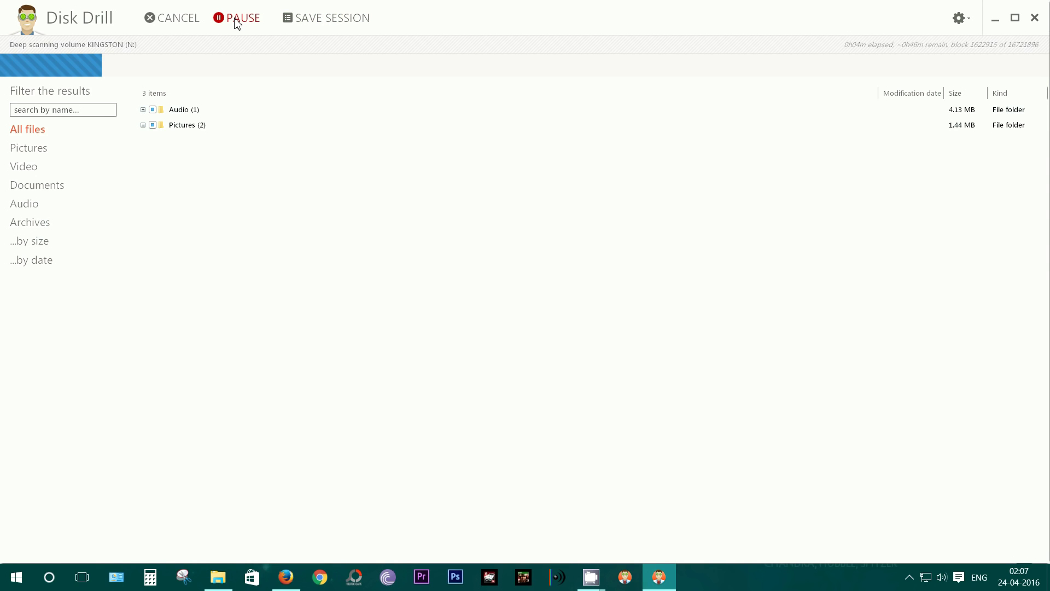
pyautogui.click(171, 22)
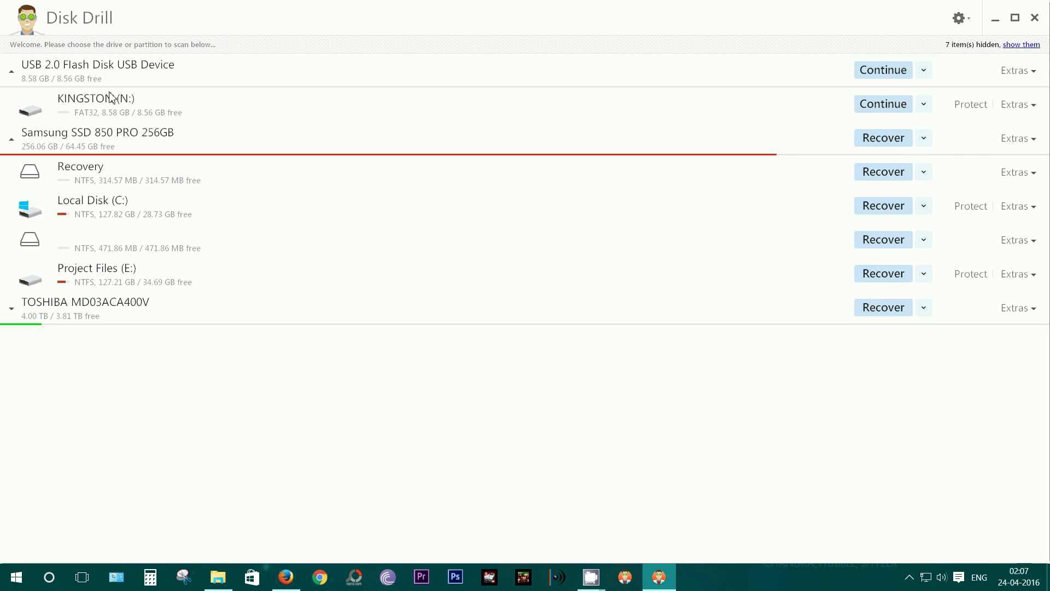
# - Quick Scan KINGSTON (N:), preview the photo 20160111_090546.jpg, and recheck the empty drive in File Explorer
pyautogui.click(923, 104)
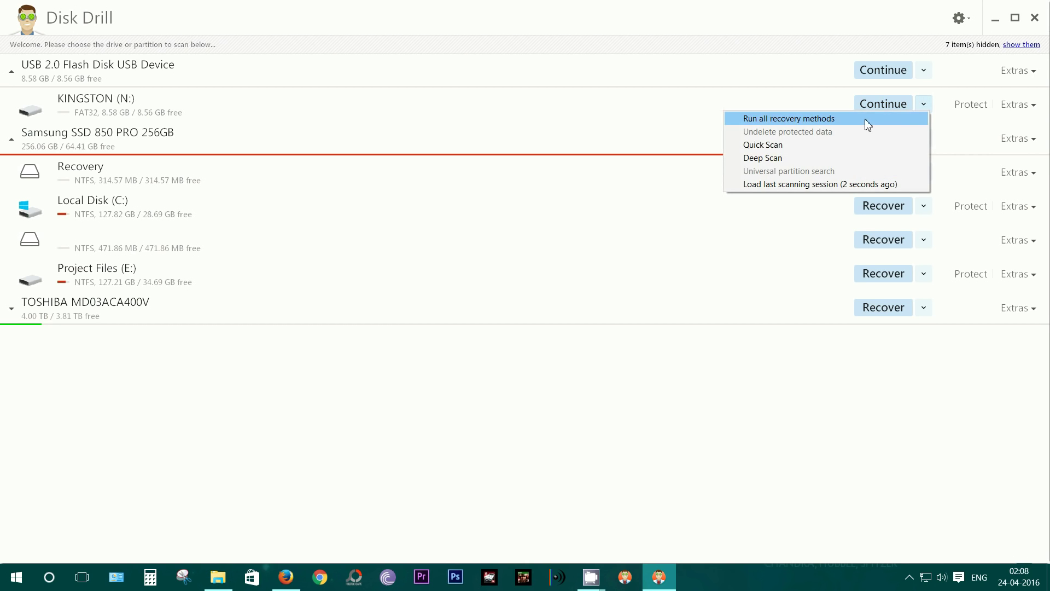
pyautogui.click(749, 157)
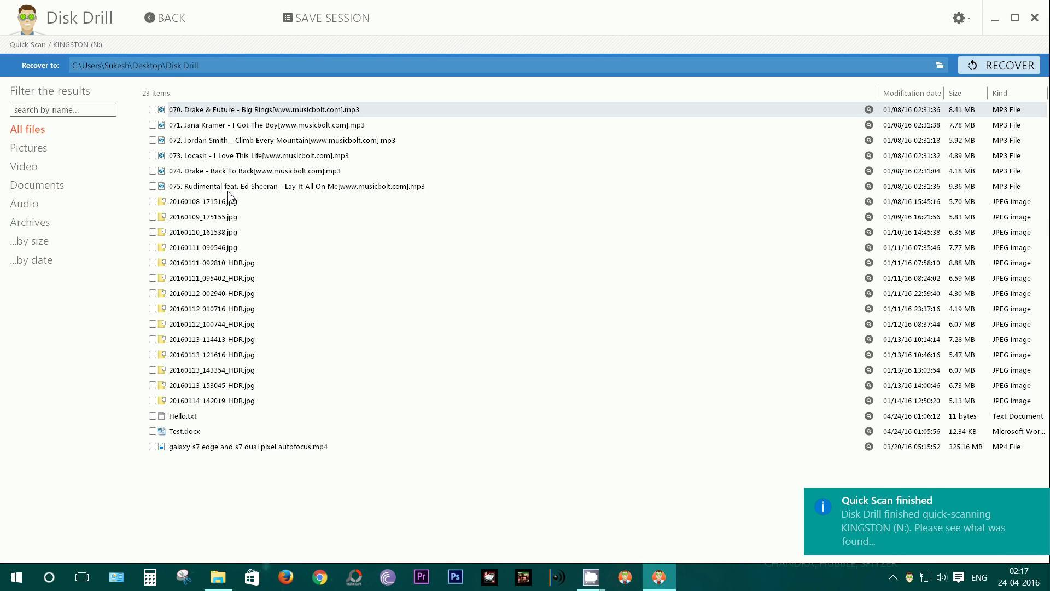
pyautogui.click(230, 576)
pyautogui.click(232, 582)
pyautogui.click(260, 477)
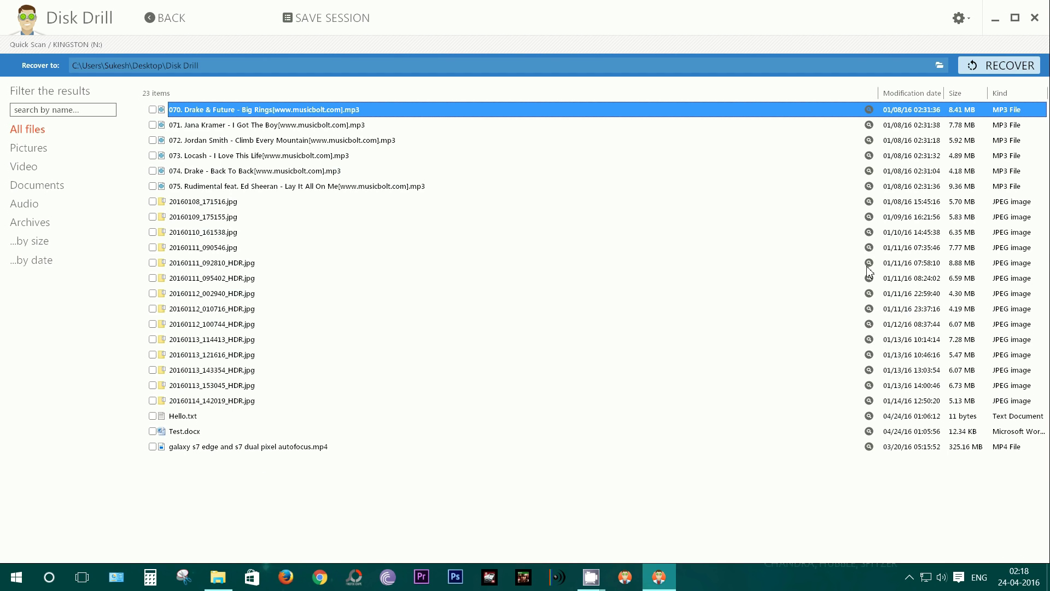
pyautogui.click(868, 248)
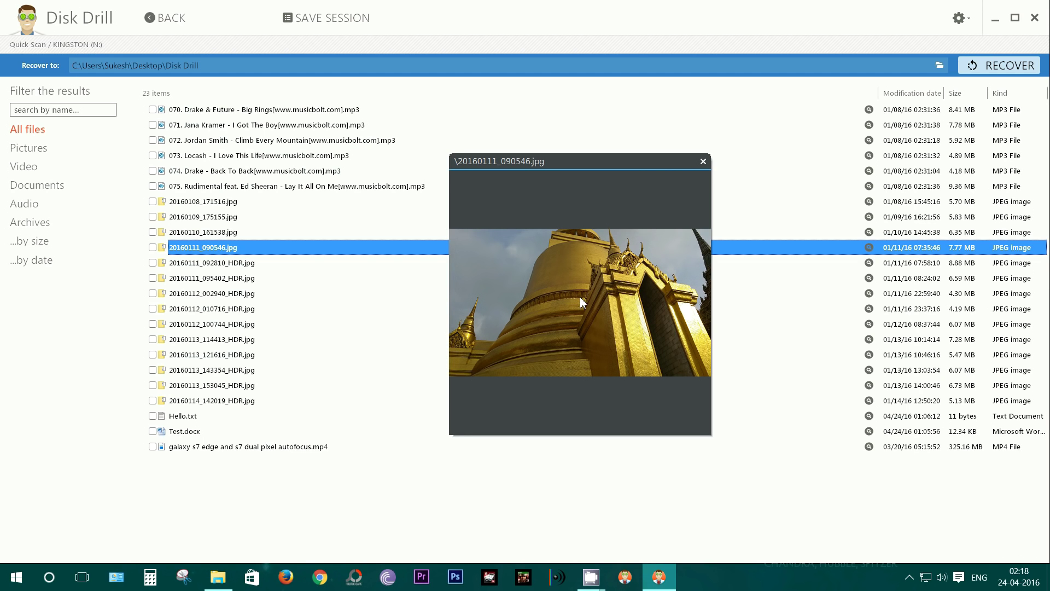
pyautogui.click(218, 577)
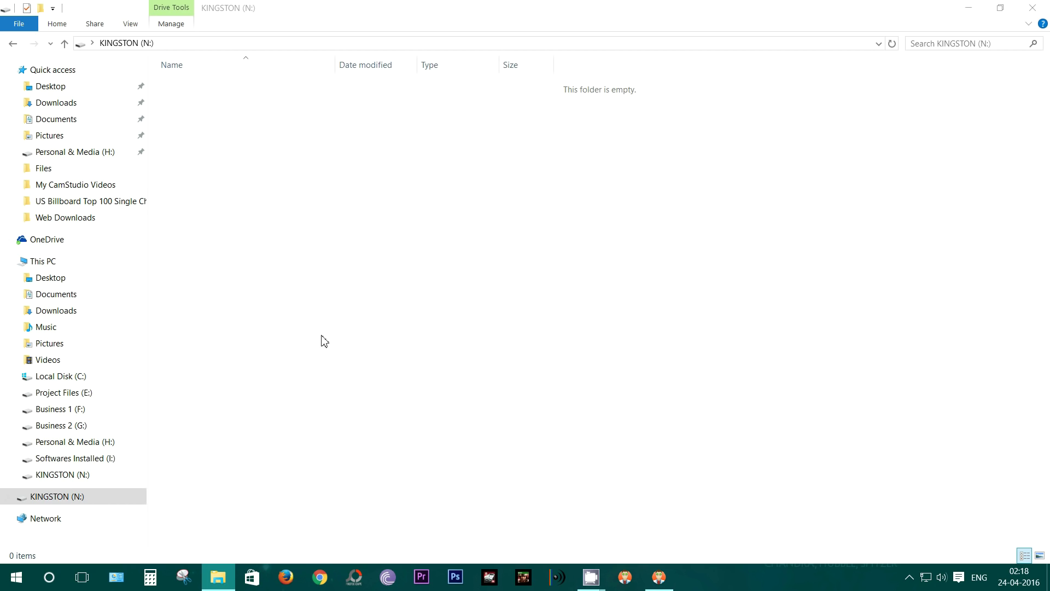
# - From the desktop, open the Files folder of 23 originals and select photo 20160111_090546
pyautogui.click(218, 577)
pyautogui.press('super+d')
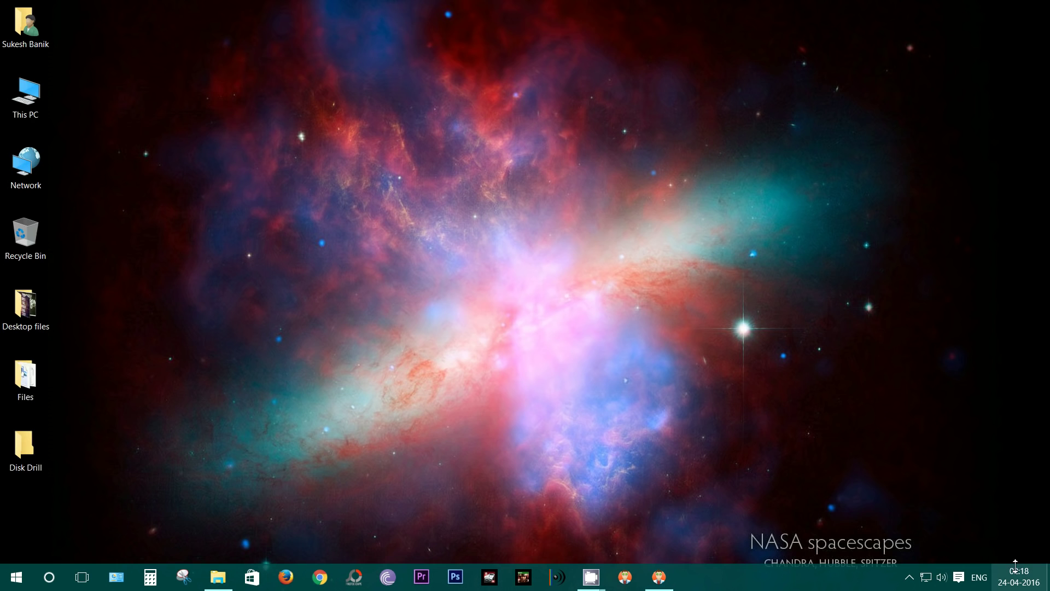
pyautogui.doubleClick(26, 376)
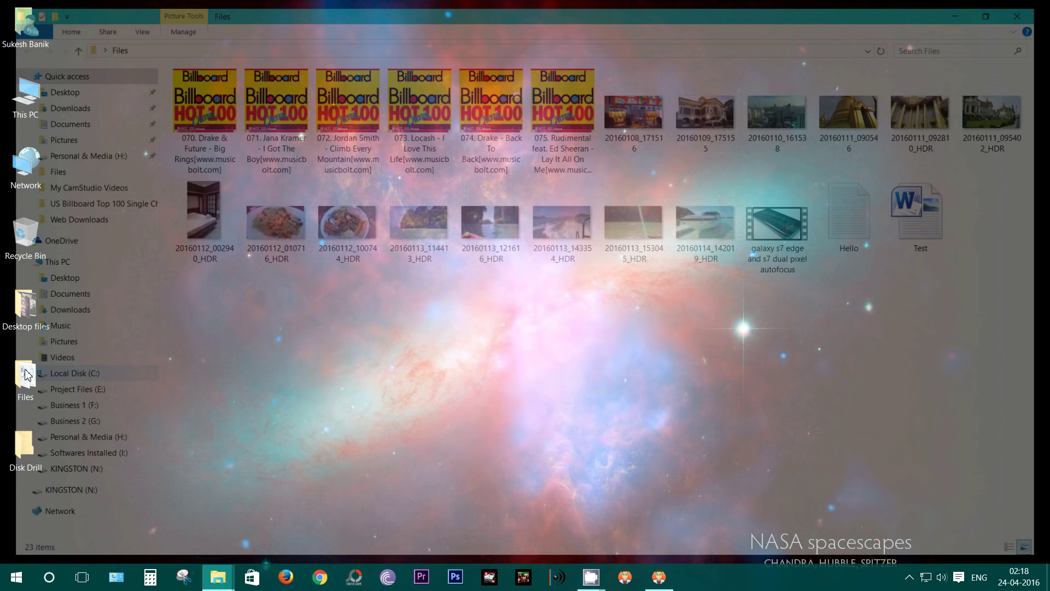
pyautogui.click(872, 114)
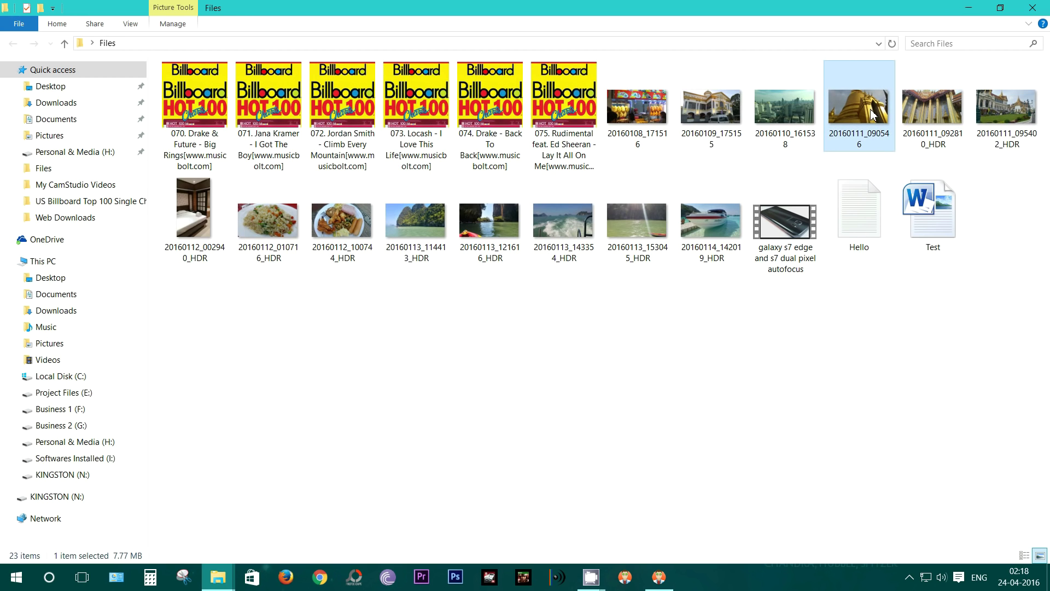
pyautogui.click(733, 355)
pyautogui.click(591, 577)
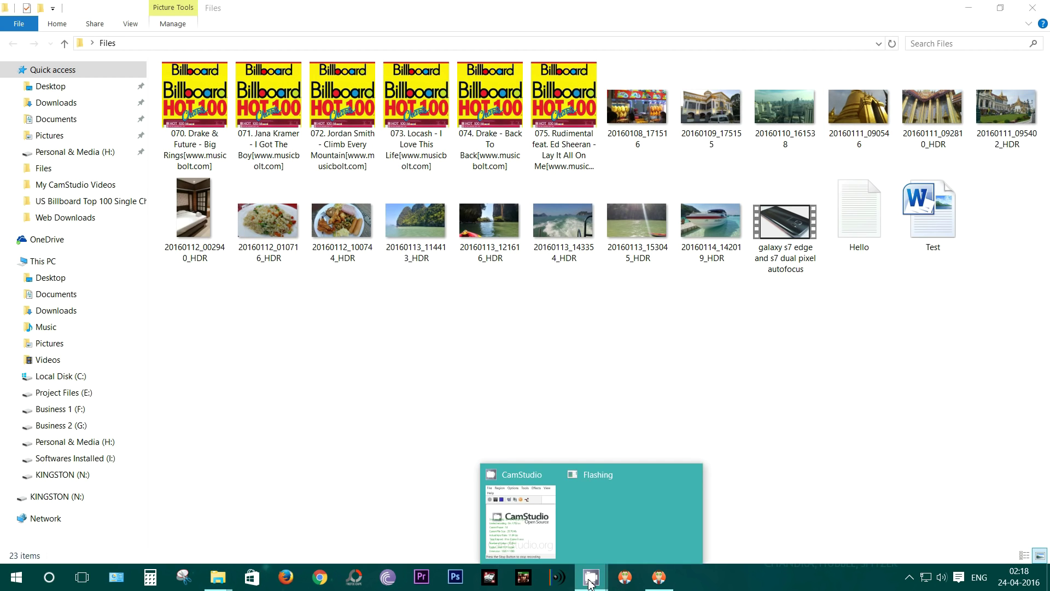
# - Back in Disk Drill, preview photo 20160112_002940_HDR.jpg and close the preview
pyautogui.click(659, 577)
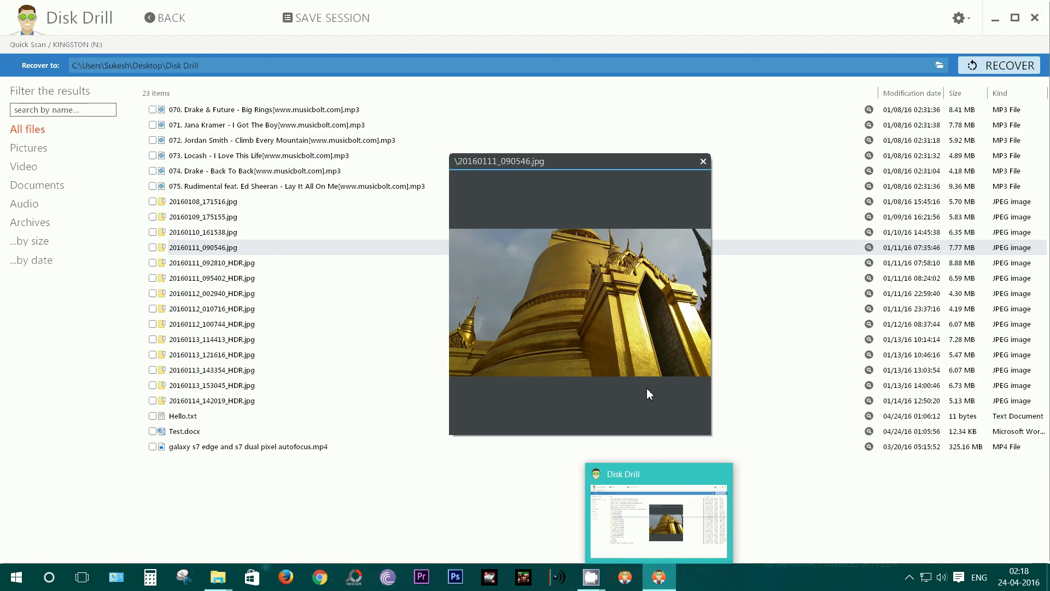
pyautogui.click(870, 295)
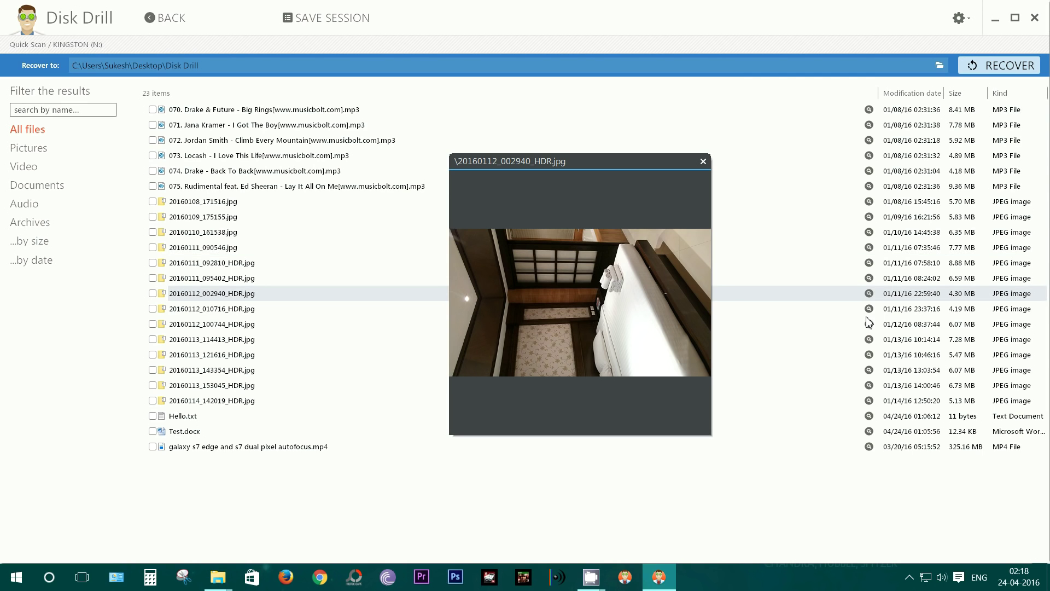
pyautogui.click(703, 161)
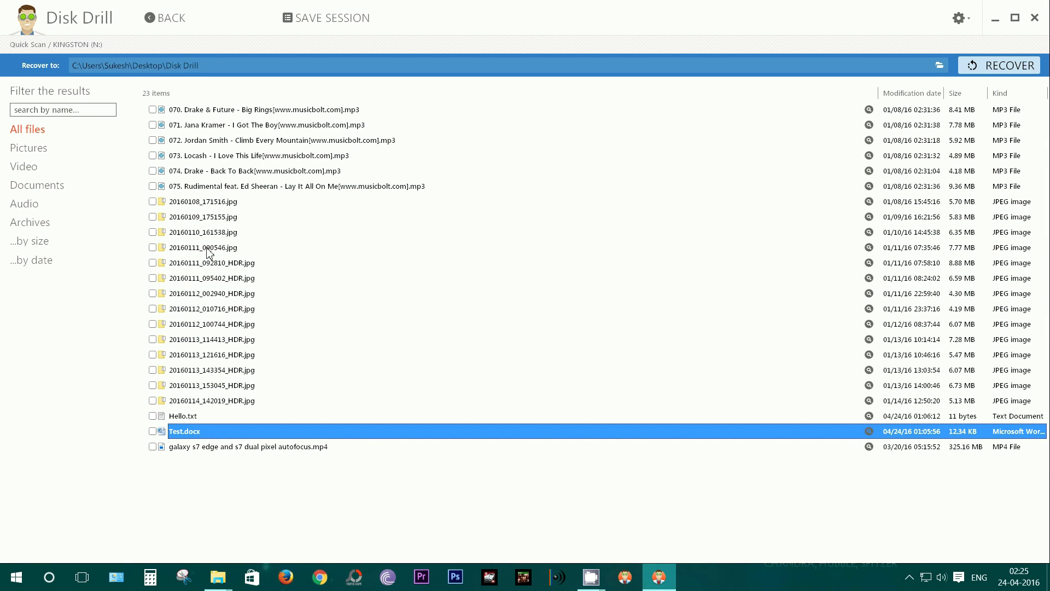
# - Mark photos 20160108–20160110 and songs 070–072 for recovery, then preview 20160109_175155.jpg
pyautogui.click(154, 203)
pyautogui.click(154, 217)
pyautogui.click(154, 232)
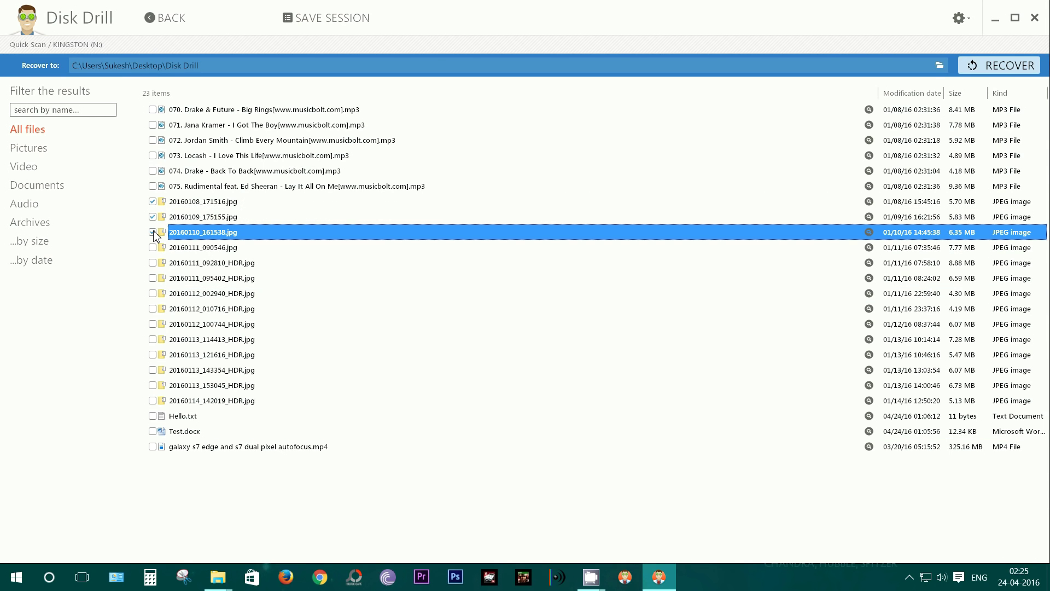
pyautogui.click(153, 109)
pyautogui.click(153, 125)
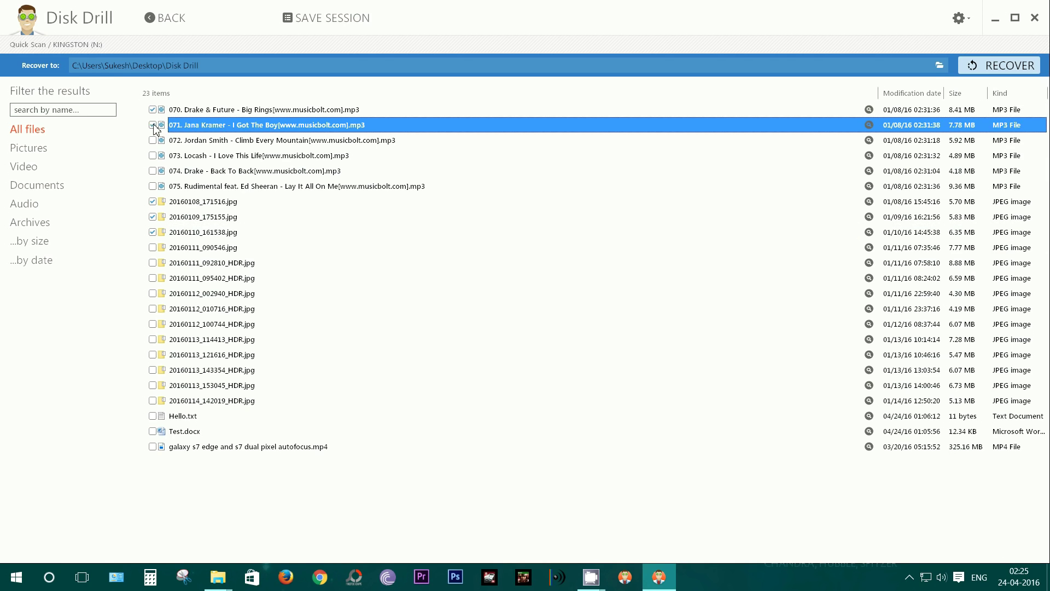
pyautogui.click(153, 140)
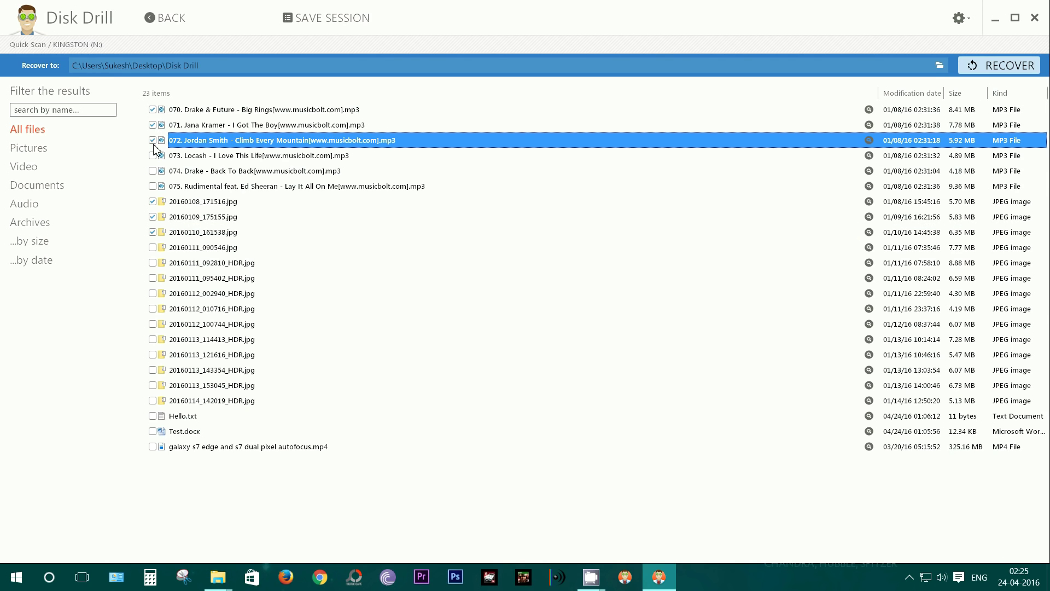
pyautogui.click(868, 217)
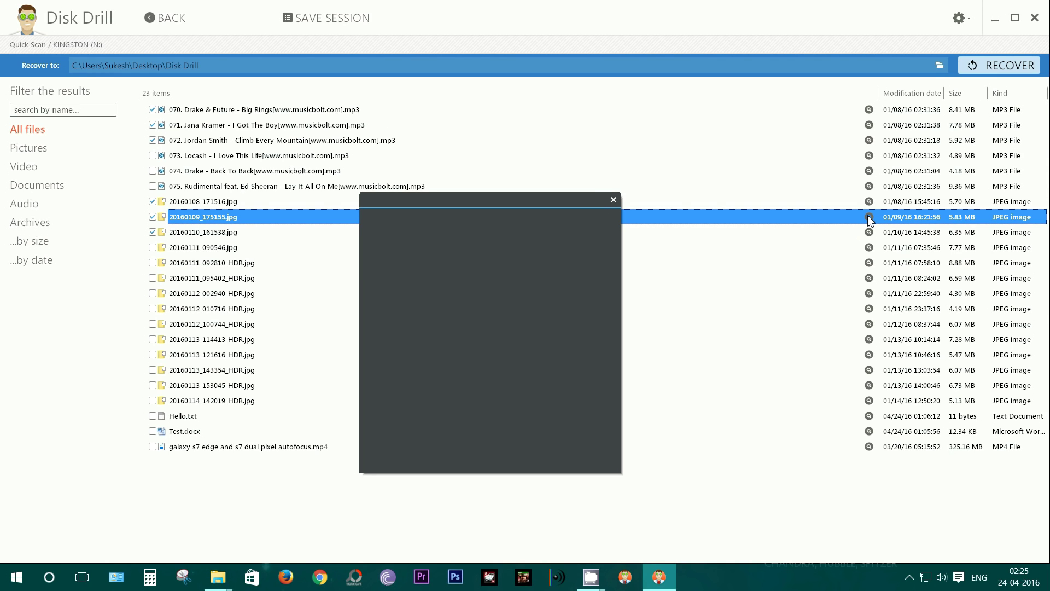
pyautogui.click(612, 201)
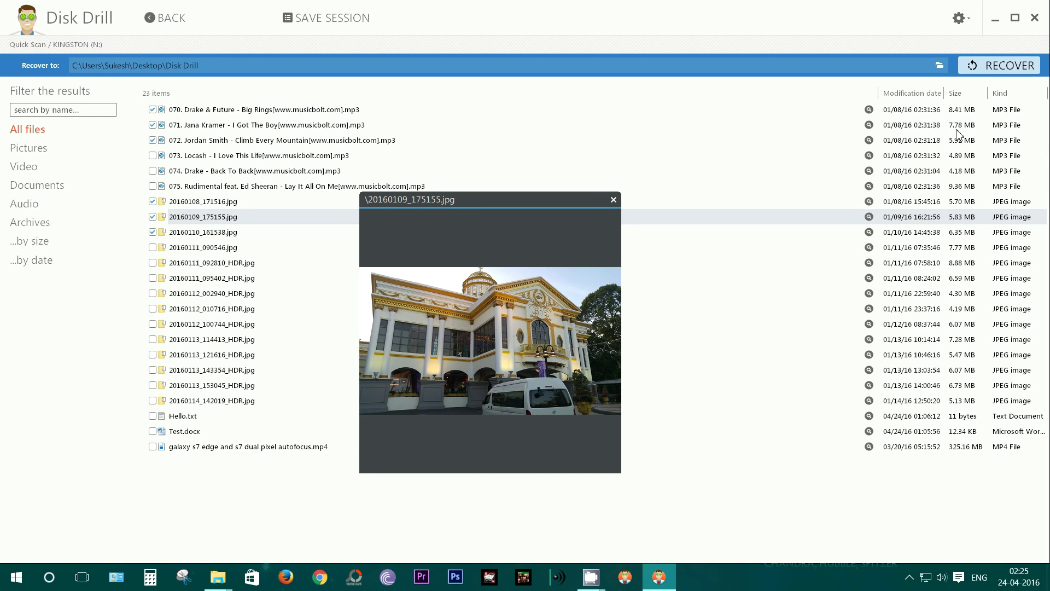
# - Recover the six marked files and open the desktop Disk Drill folder holding them
pyautogui.click(987, 66)
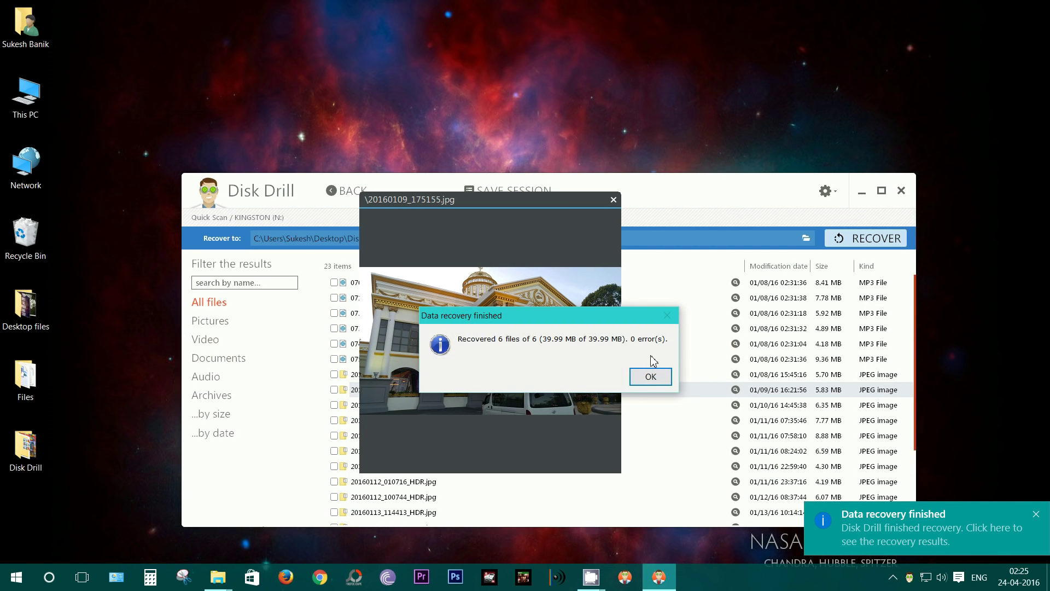
pyautogui.click(651, 377)
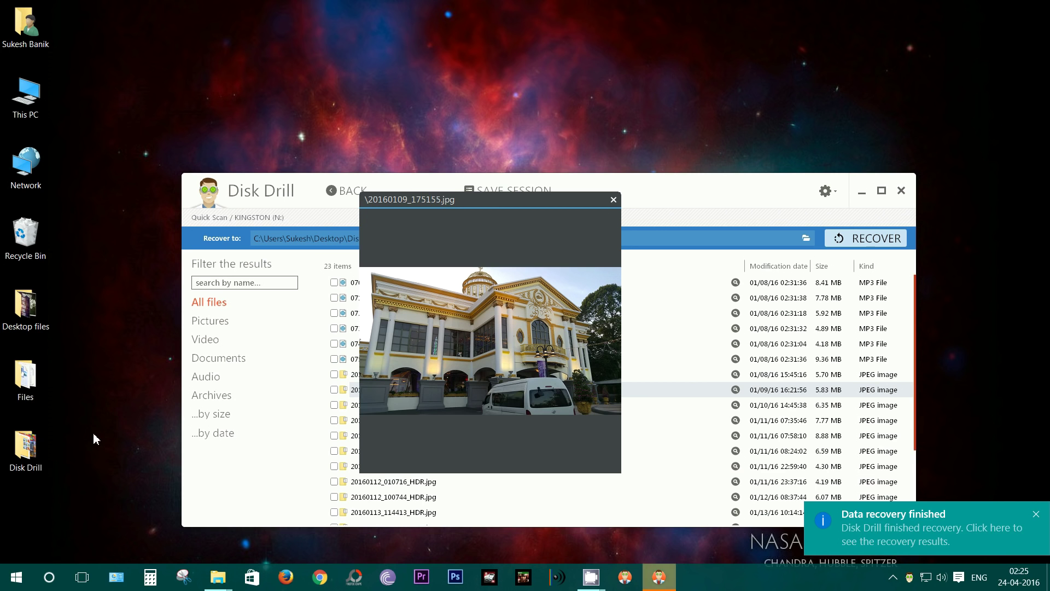
pyautogui.click(39, 455)
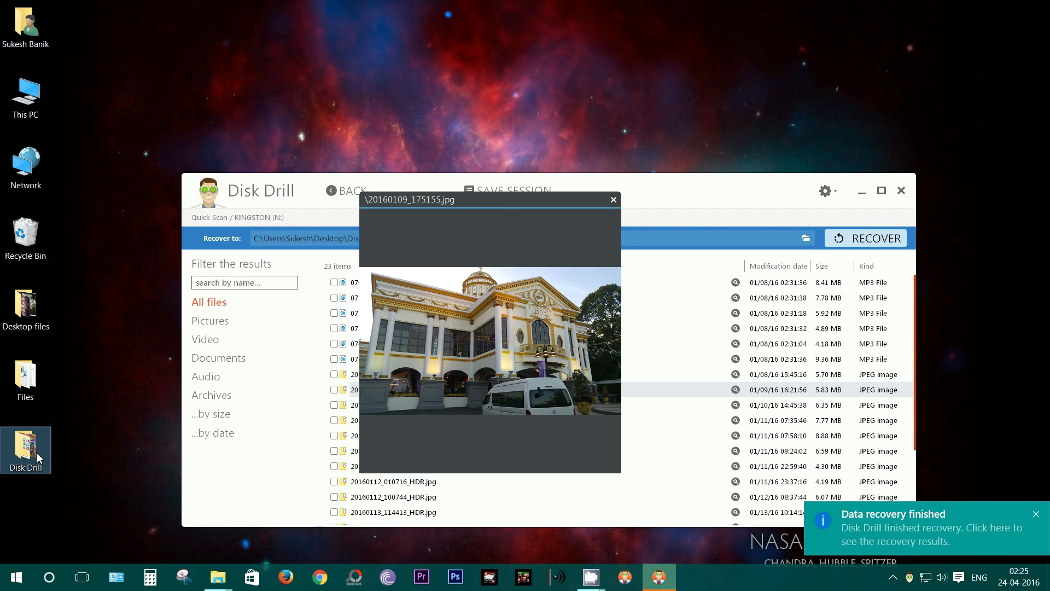
pyautogui.doubleClick(38, 455)
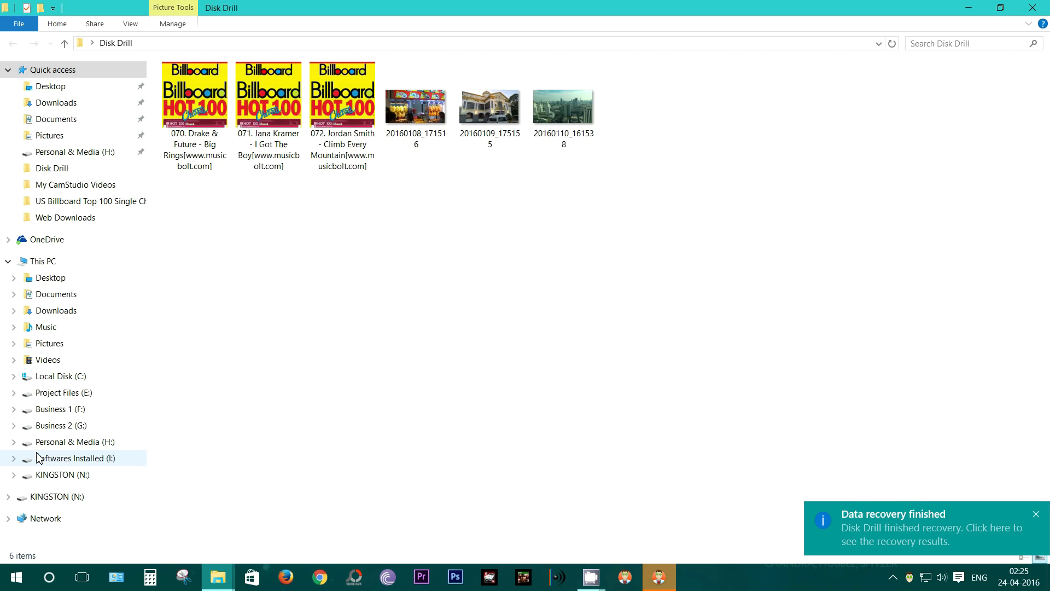
# - View recovered photos 20160108_171516 through 20160110_161538 in Photo Viewer, ending on 20160109_175155
pyautogui.doubleClick(432, 114)
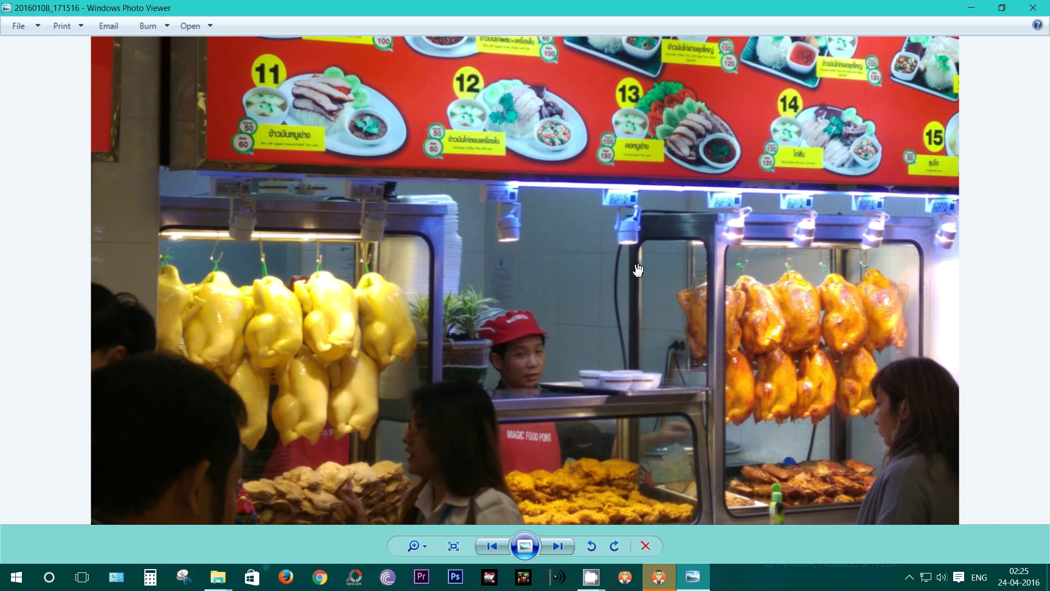
pyautogui.scroll(2, 644, 279)
pyautogui.scroll(-4, 644, 280)
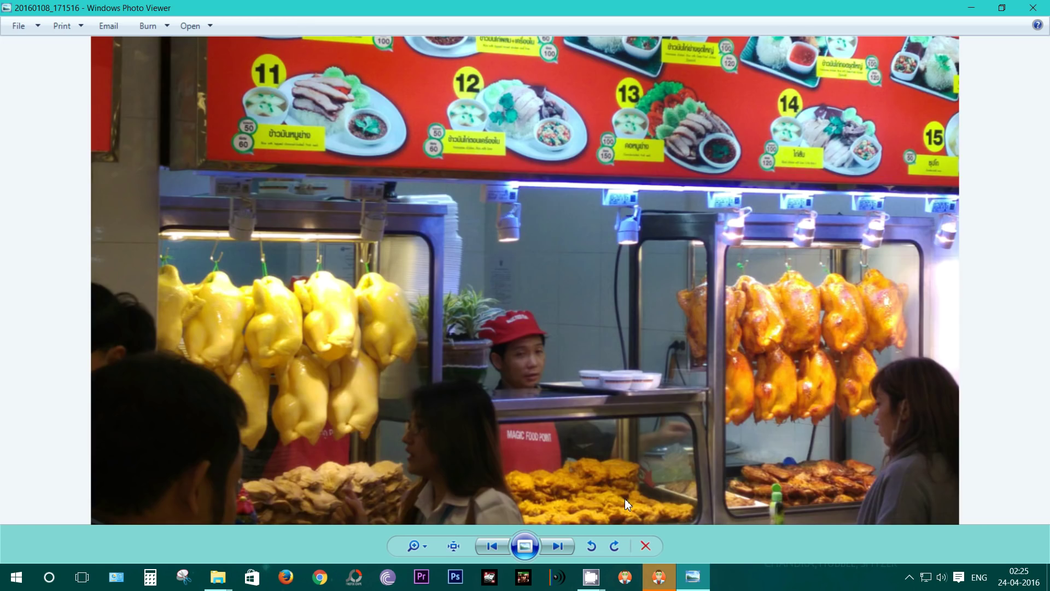
pyautogui.click(558, 547)
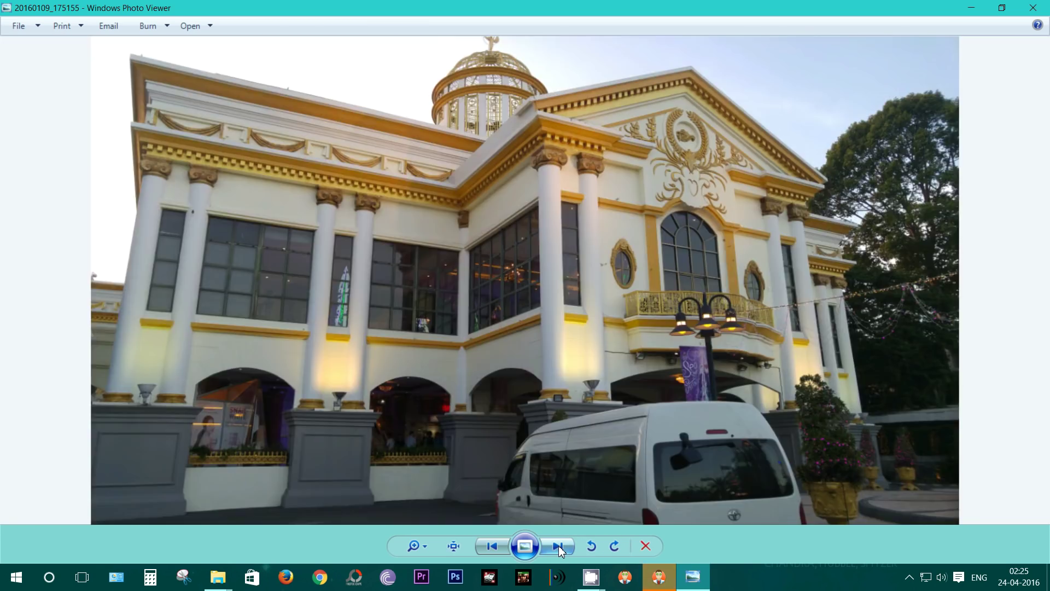
pyautogui.click(558, 547)
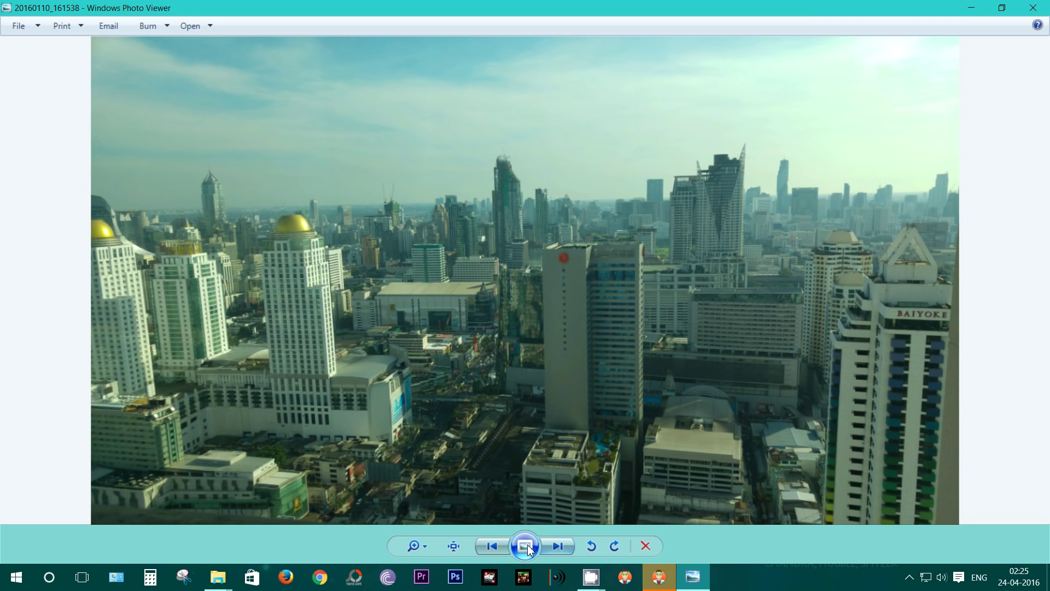
pyautogui.click(498, 546)
# - Open the original photo 20160109_175155 from the maximized desktop Files folder
pyautogui.press('super+d')
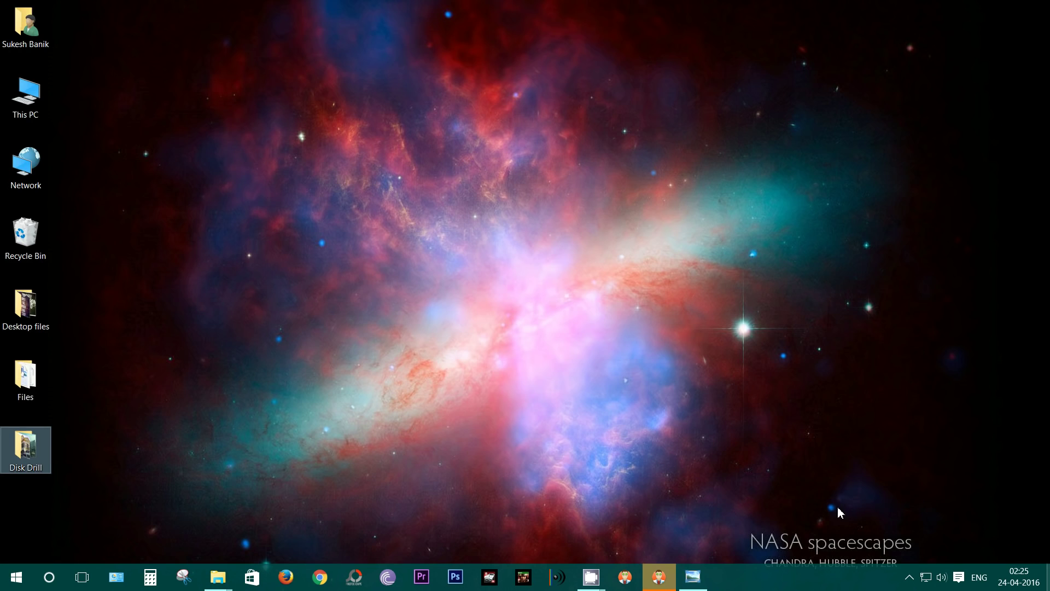
pyautogui.doubleClick(16, 377)
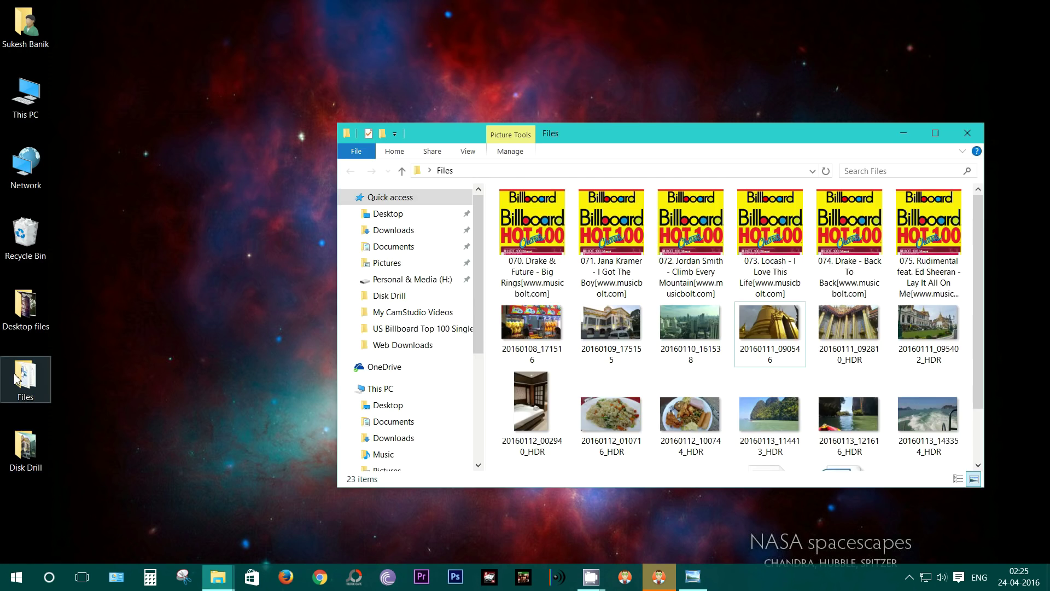
pyautogui.doubleClick(748, 137)
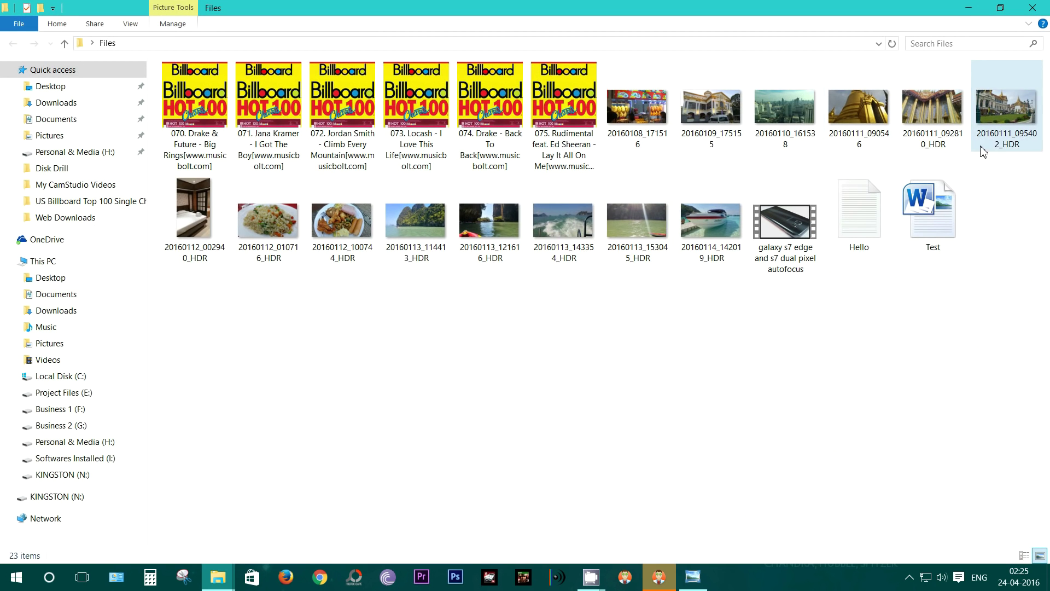
pyautogui.doubleClick(727, 116)
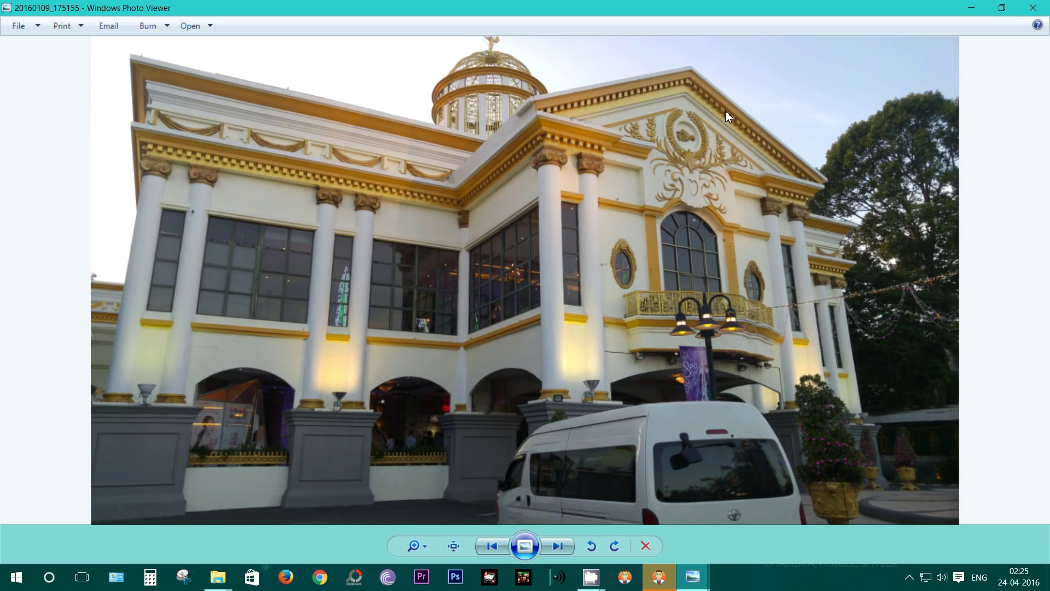
# - Snap the two Photo Viewer windows of 20160109_175155 to the right and left halves
pyautogui.press('super+Down')
pyautogui.press('super+Right')
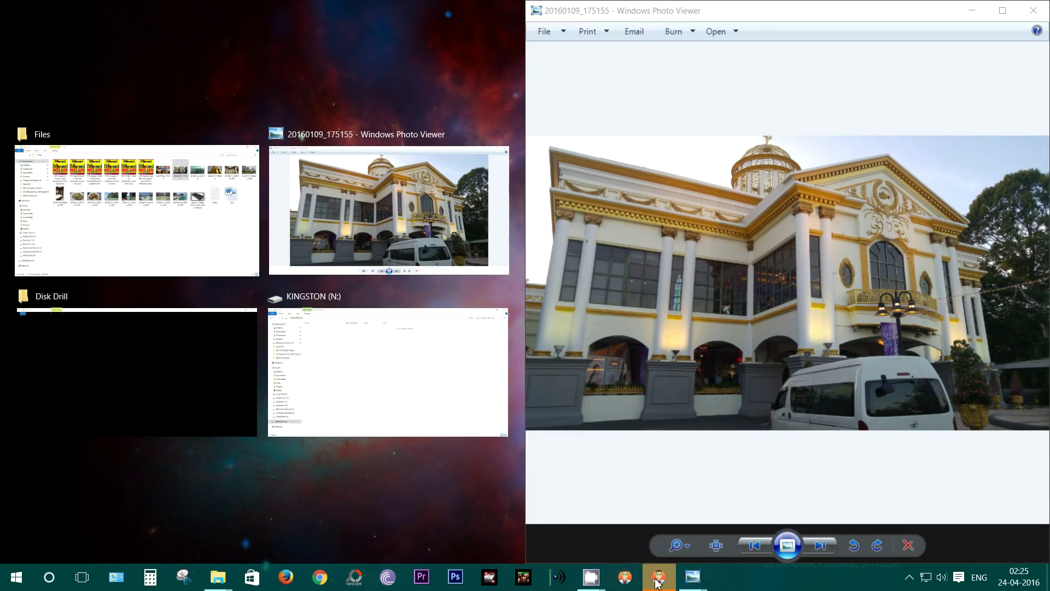
pyautogui.press('Return')
pyautogui.moveTo(688, 568)
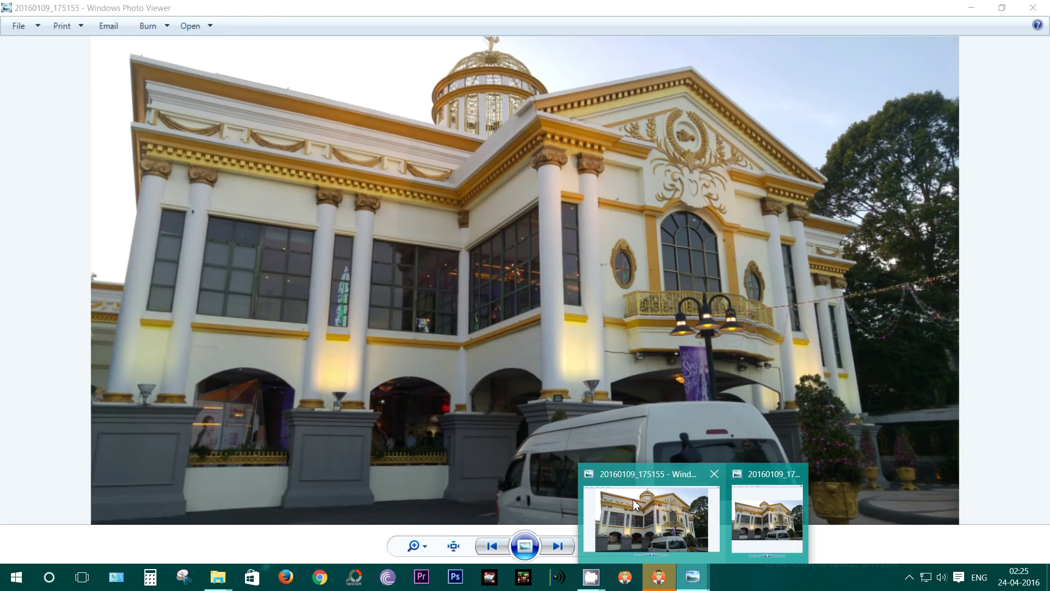
pyautogui.click(651, 525)
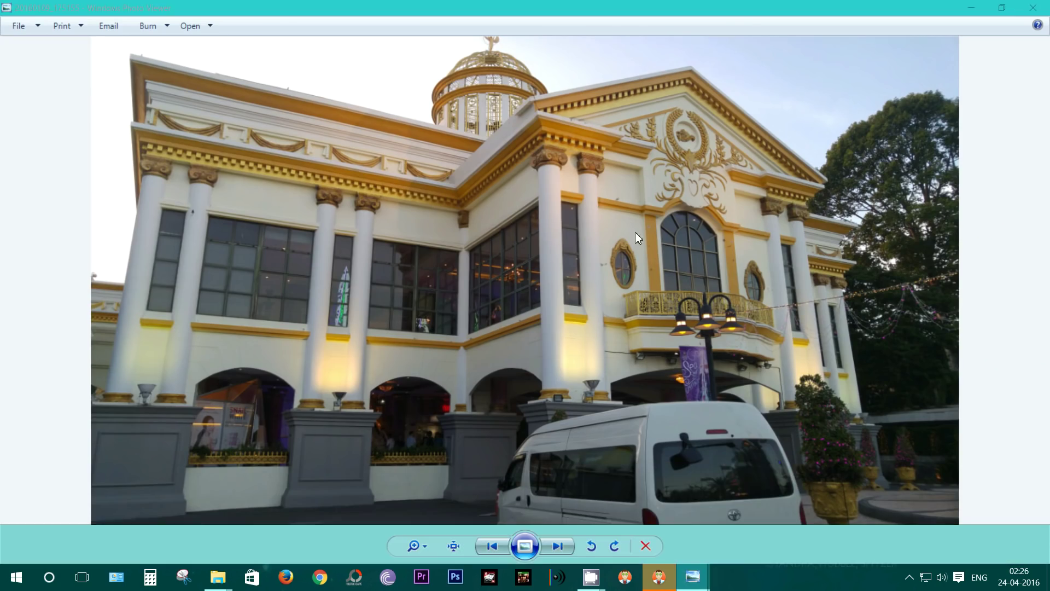
pyautogui.press('super+Down')
pyautogui.press('super+Left')
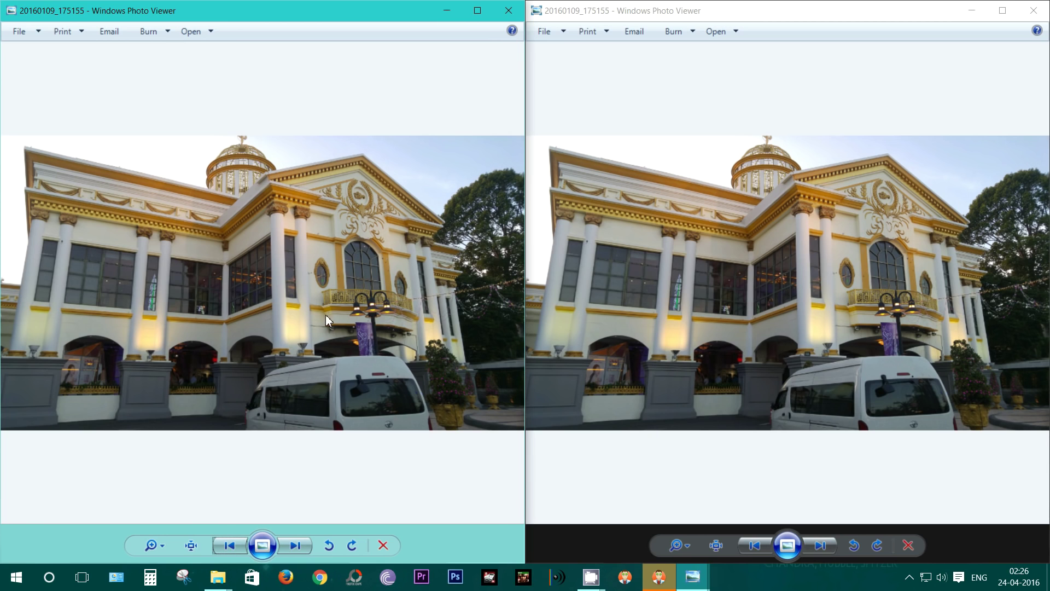
# - Compare the side-by-side original and recovered photos by switching between the two windows
pyautogui.click(677, 310)
pyautogui.click(353, 296)
pyautogui.click(736, 298)
pyautogui.click(388, 289)
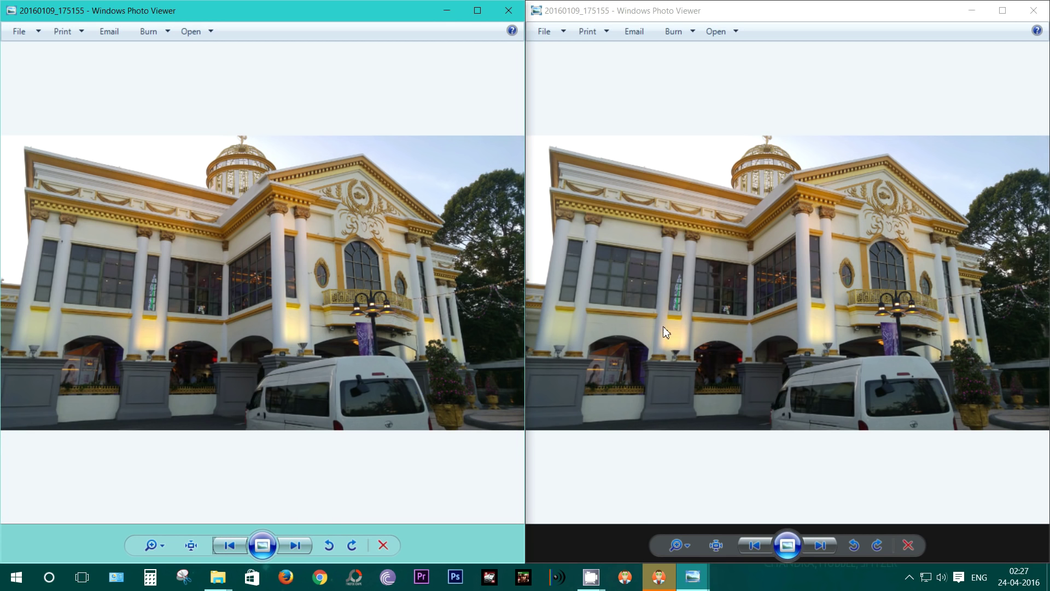
pyautogui.click(658, 580)
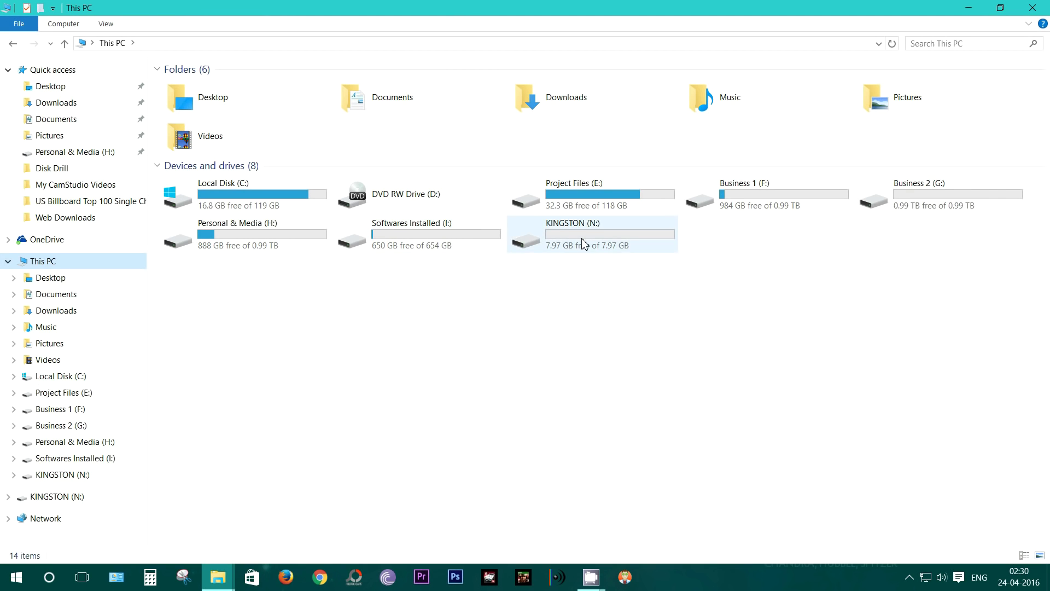
# - Quick-format KINGSTON (N:) as FAT32 from File Explorer, accepting the erase warning
pyautogui.rightClick(584, 244)
pyautogui.click(607, 439)
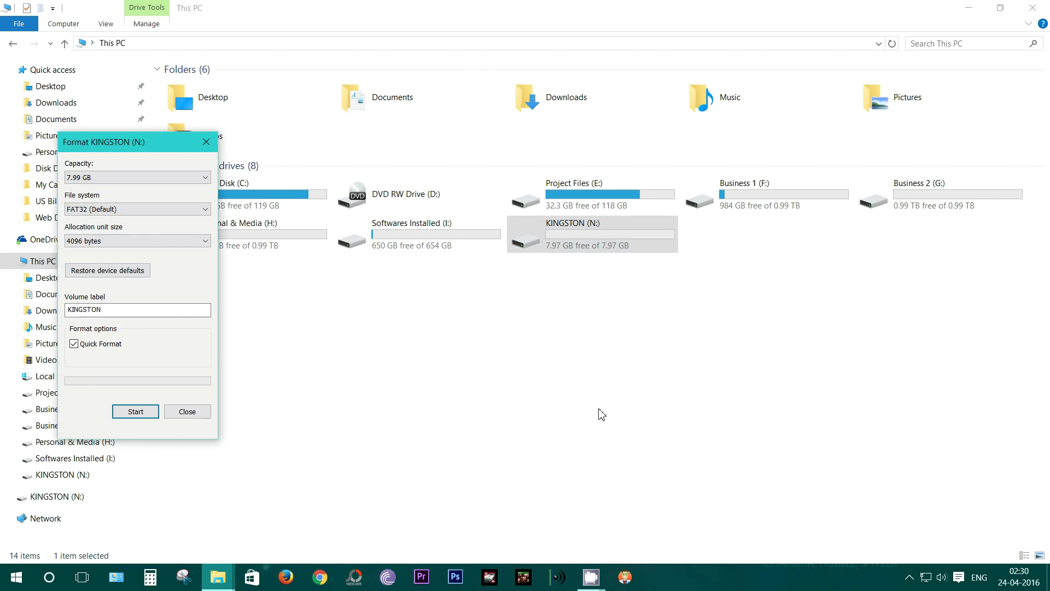
pyautogui.click(131, 411)
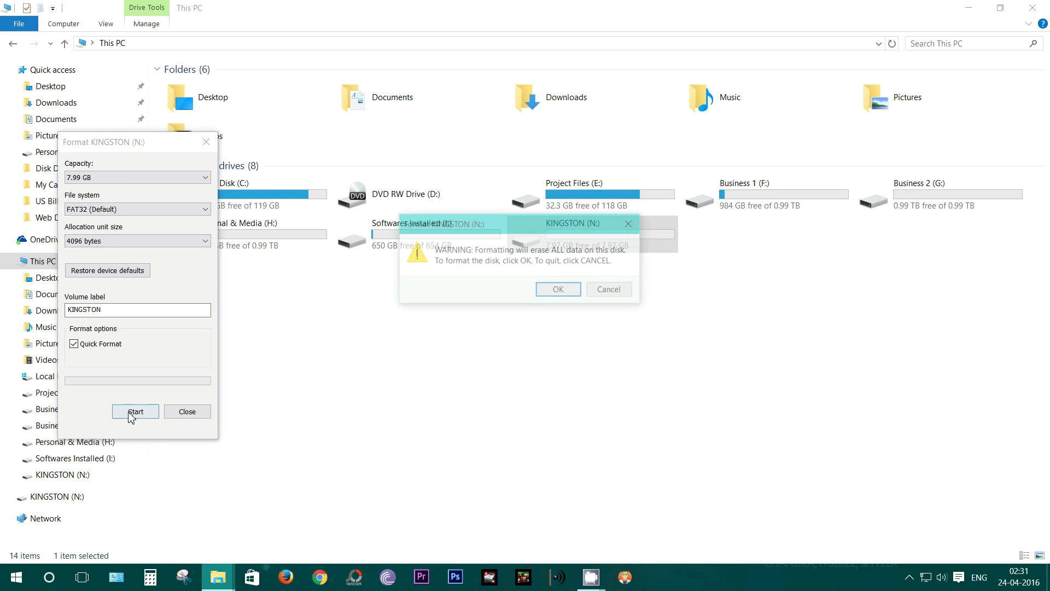
pyautogui.click(546, 295)
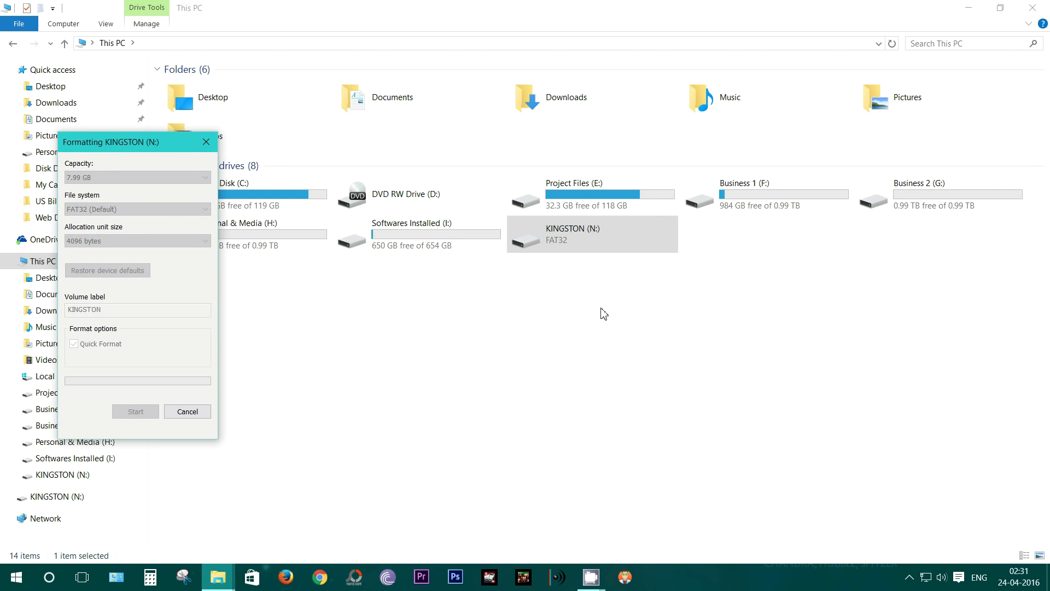
pyautogui.click(609, 286)
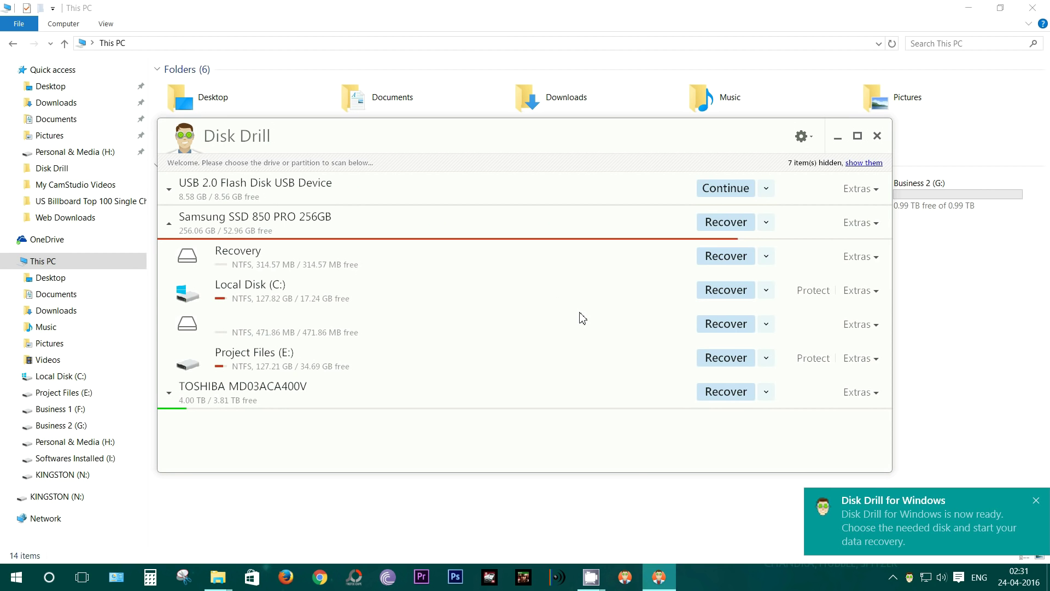
# - Quick Scan KINGSTON (N:) under USB 2.0 Flash Disk in a maximized window, then cancel it
pyautogui.click(275, 184)
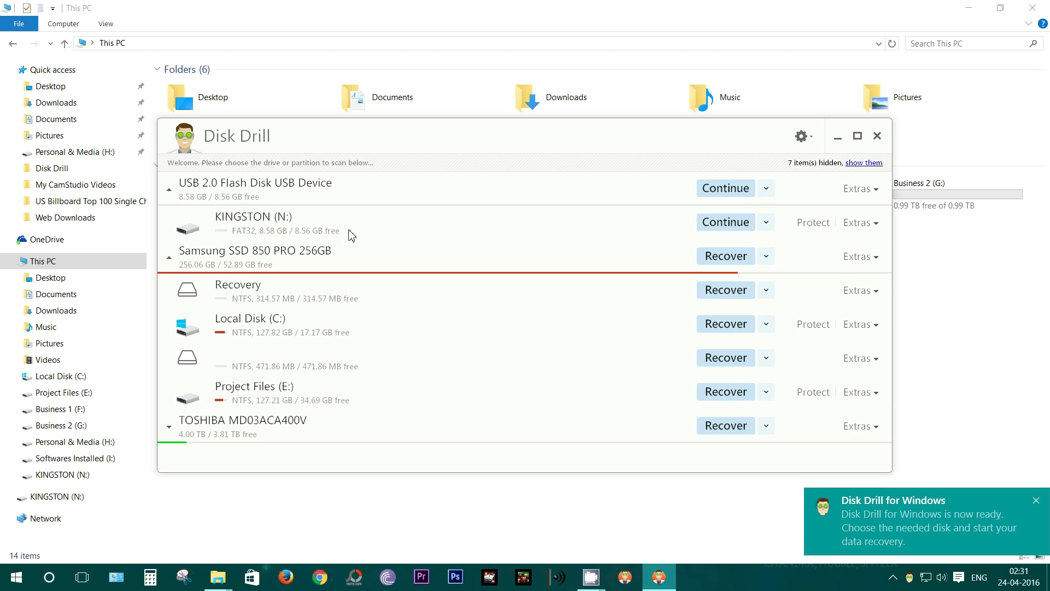
pyautogui.click(766, 222)
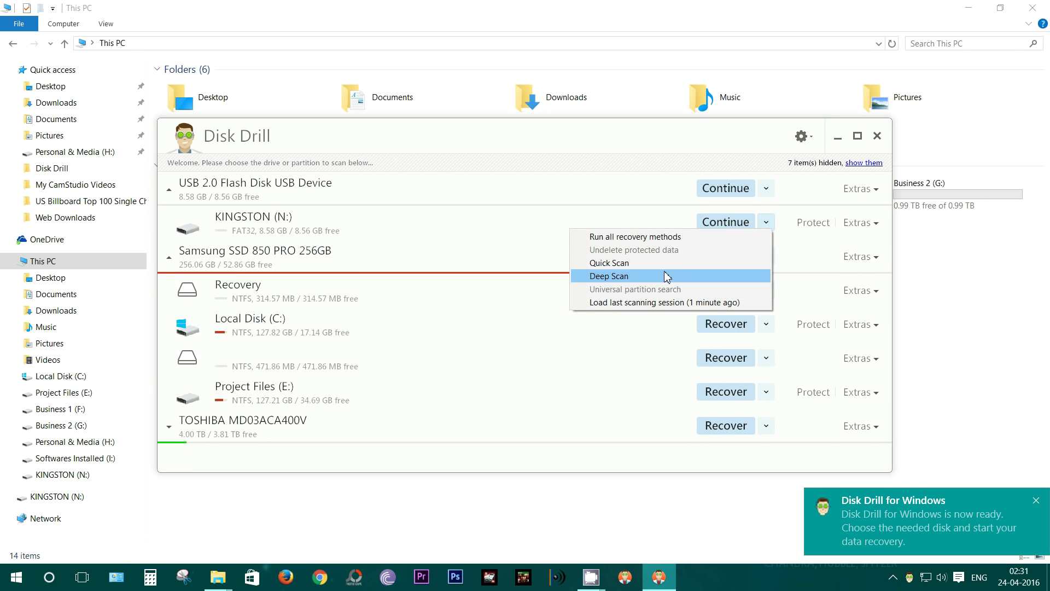
pyautogui.click(607, 265)
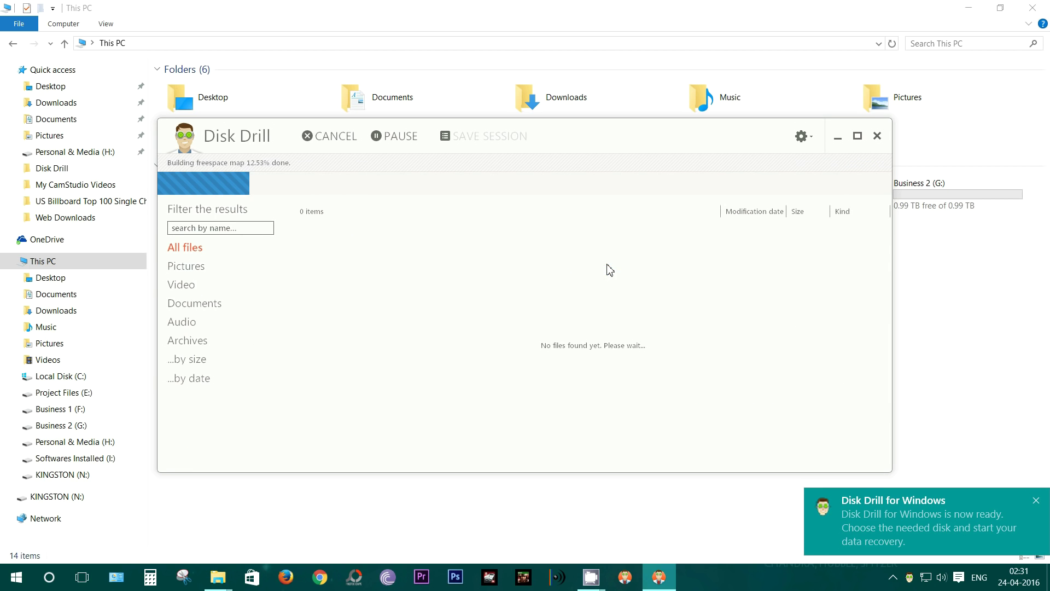
pyautogui.click(857, 136)
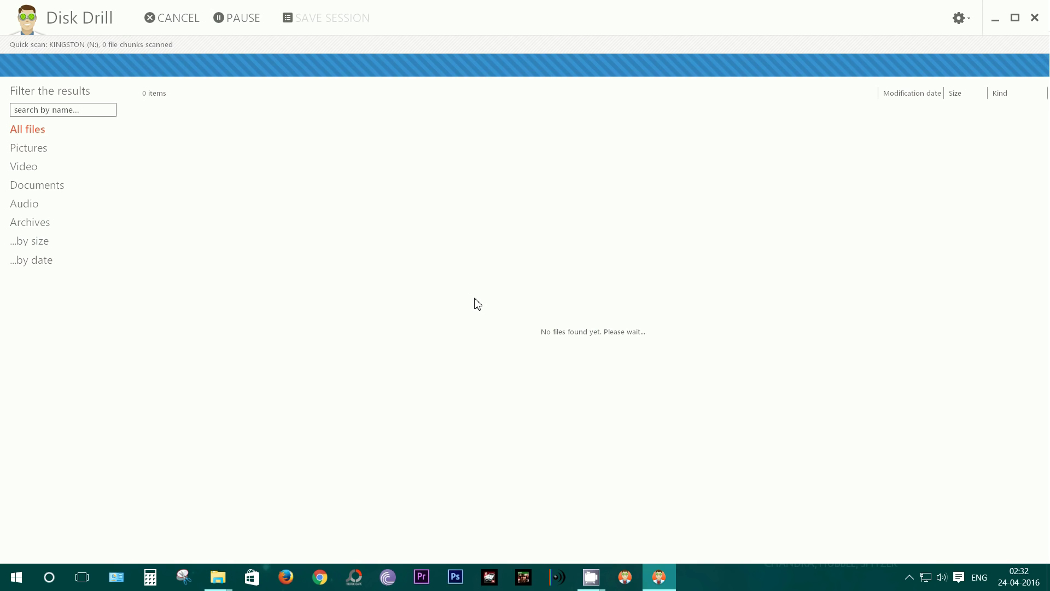
pyautogui.click(163, 21)
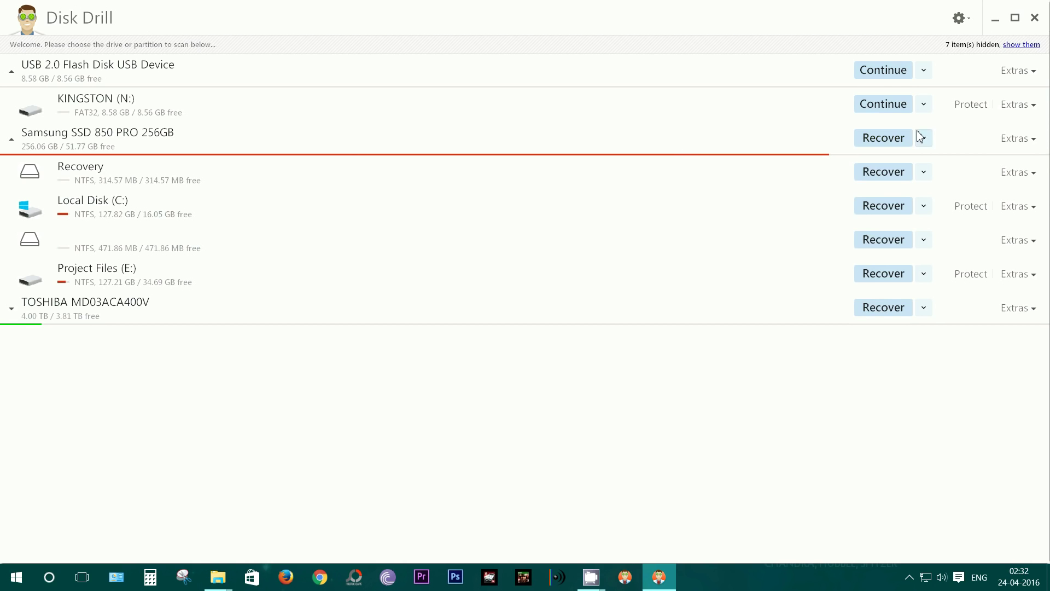
# - Deep Scan KINGSTON (N:), expand Audio > mp3 and Pictures > jpg, and preview file000009.jpg
pyautogui.click(923, 104)
pyautogui.click(766, 159)
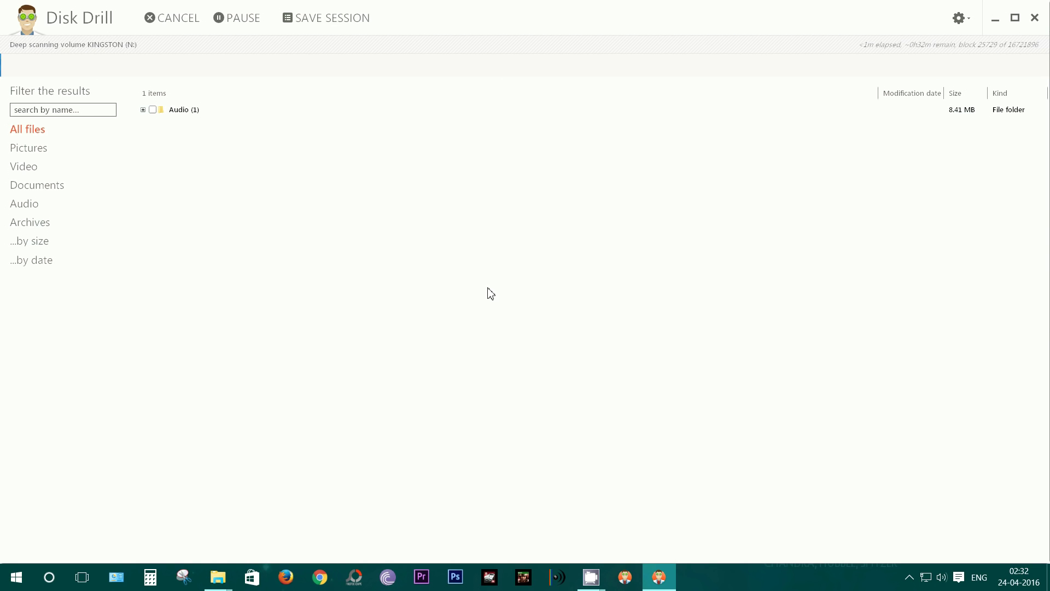
pyautogui.click(143, 111)
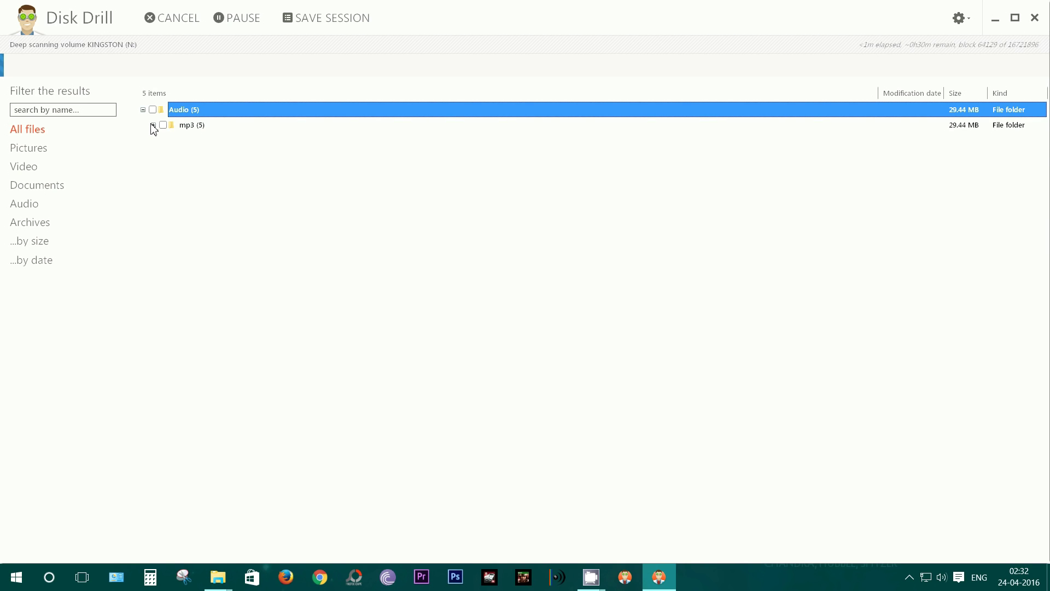
pyautogui.click(153, 125)
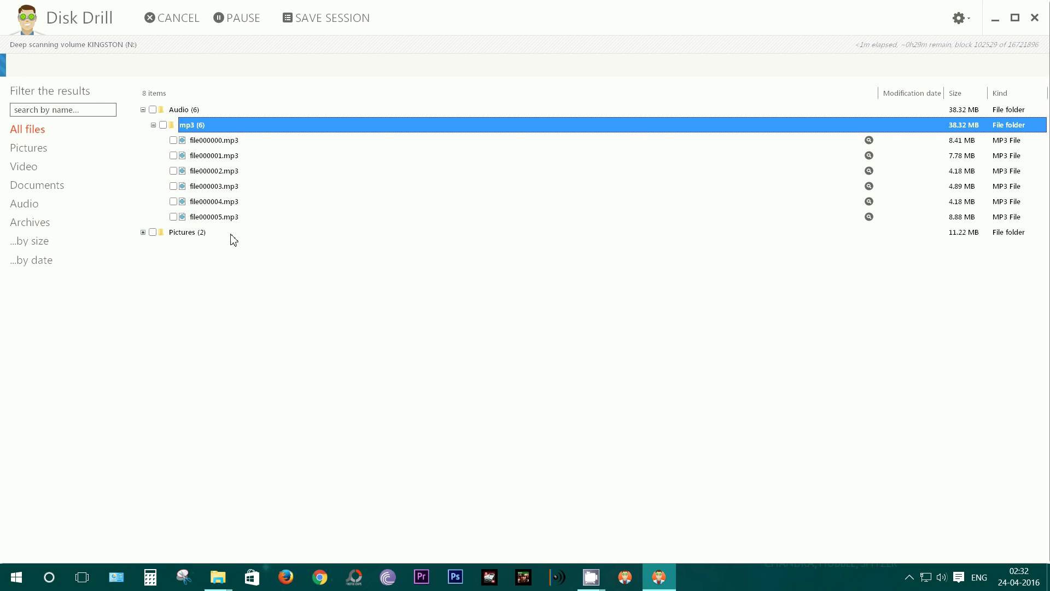
pyautogui.click(143, 232)
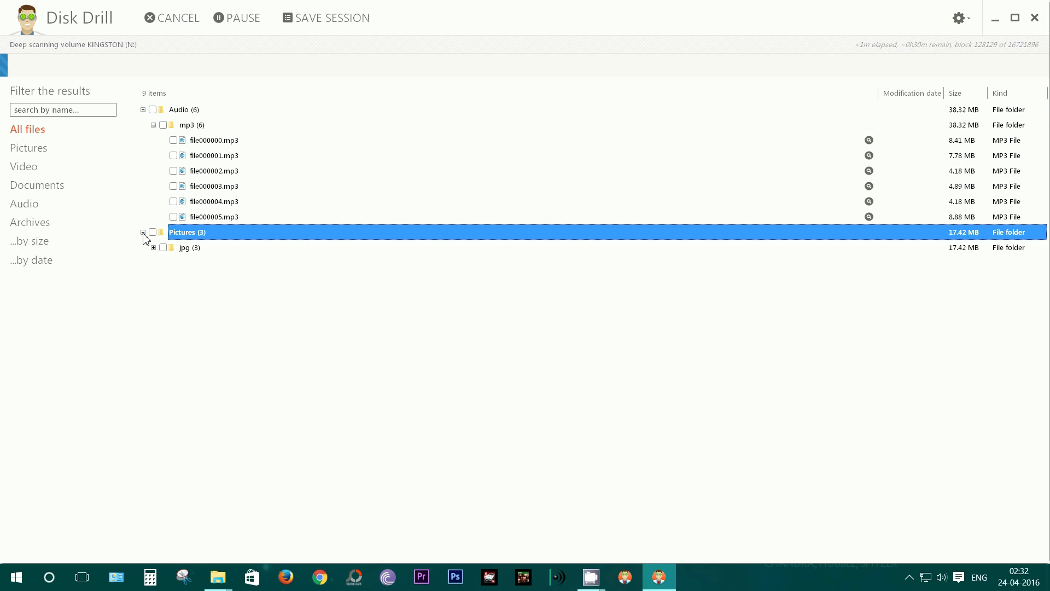
pyautogui.click(153, 248)
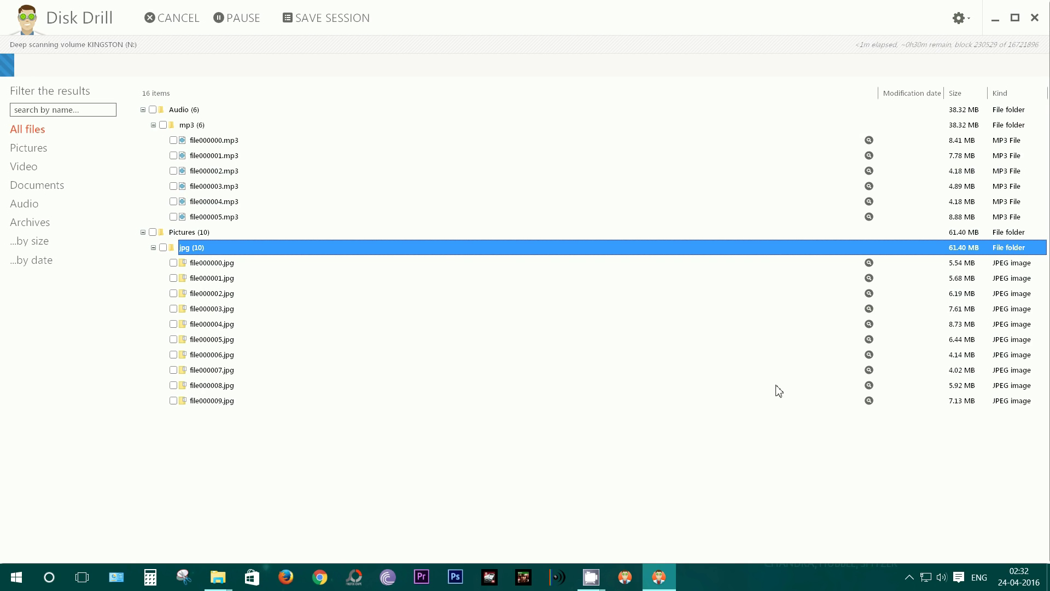
pyautogui.click(869, 401)
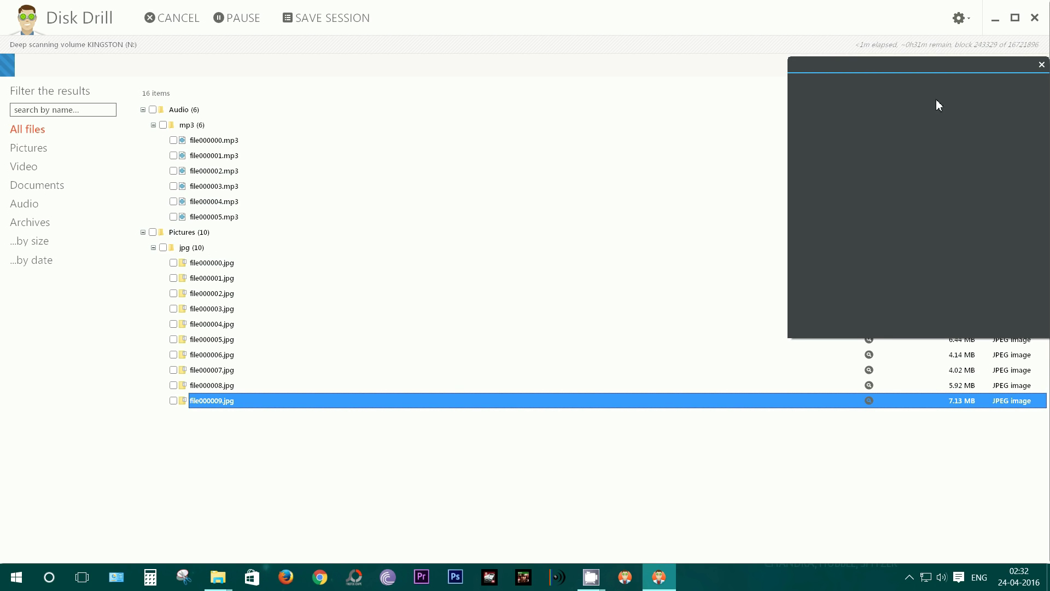
pyautogui.moveTo(941, 64); pyautogui.dragTo(609, 156)
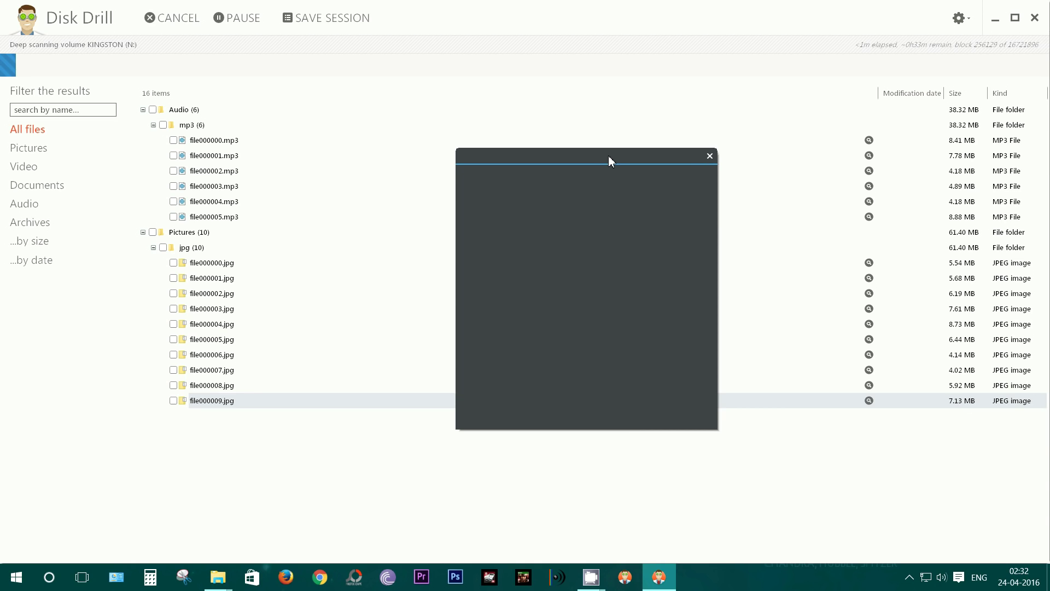
# - Pause the deep scan, preview file000005.jpg, and recover it to Desktop\Disk Drill
pyautogui.click(710, 157)
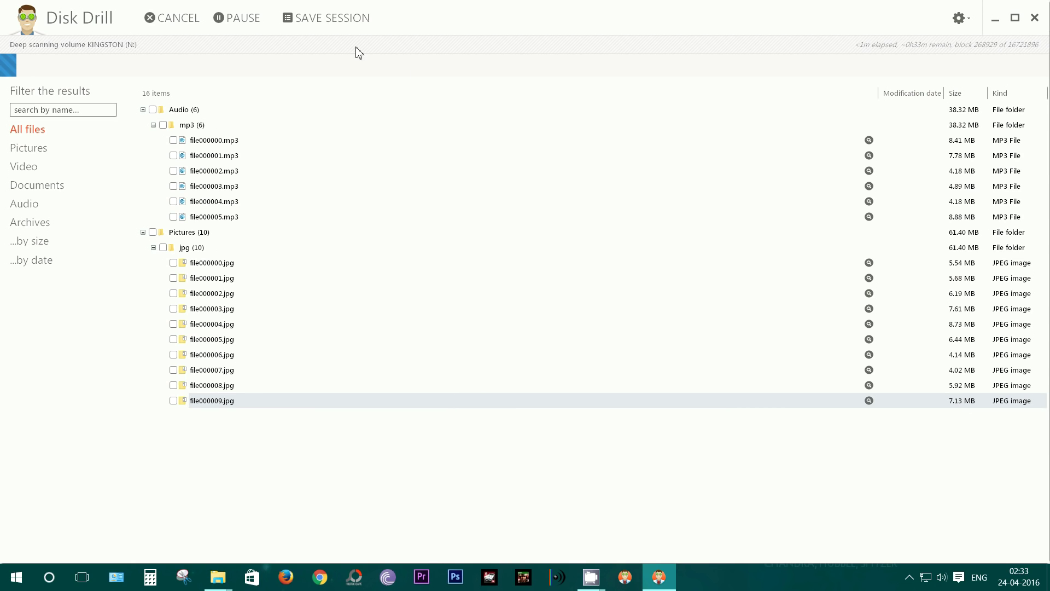
pyautogui.click(220, 21)
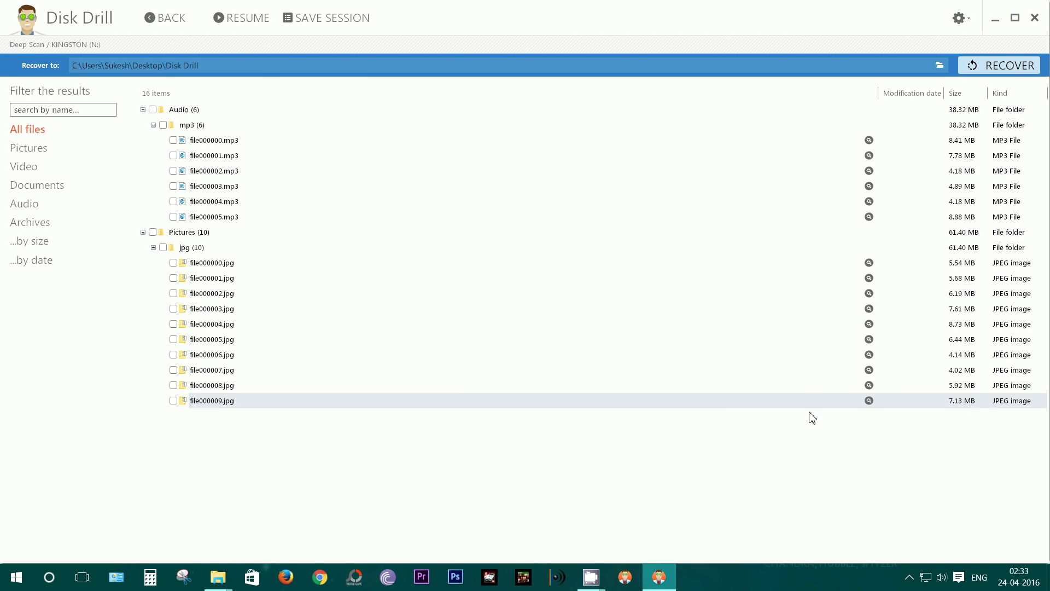
pyautogui.click(869, 401)
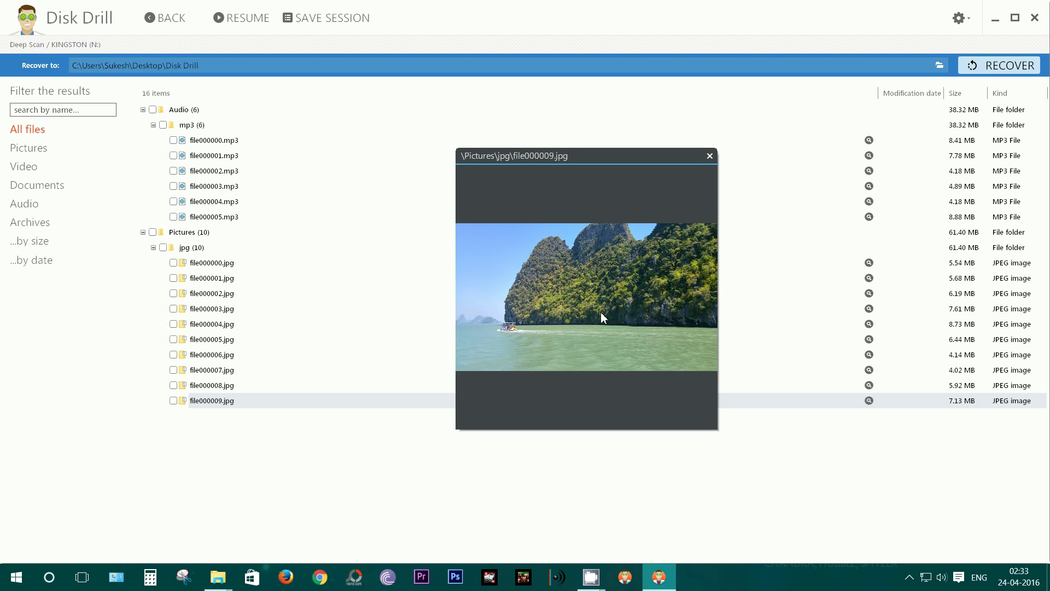
pyautogui.click(709, 158)
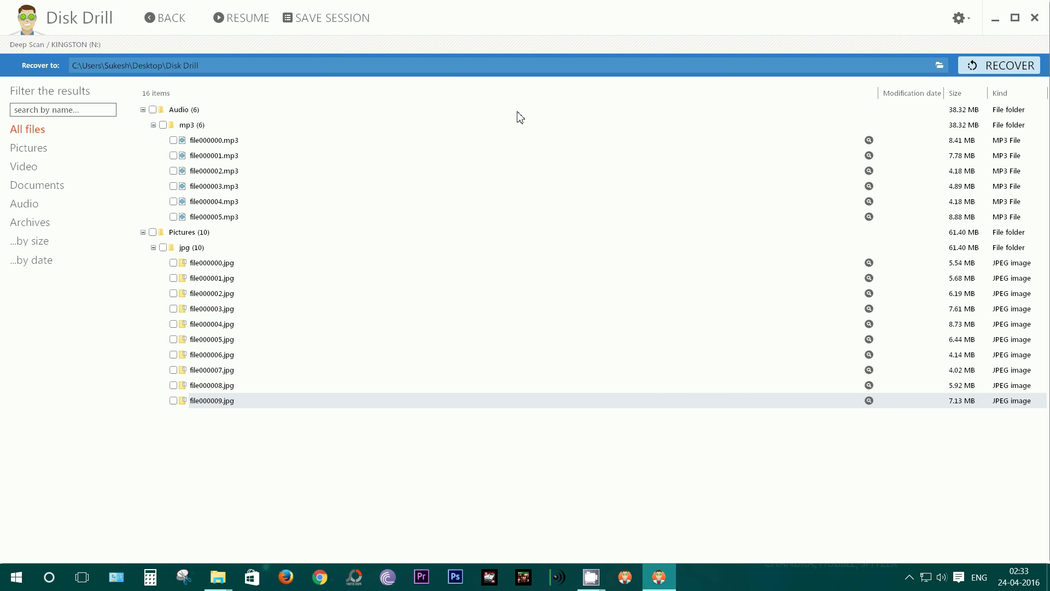
pyautogui.click(249, 18)
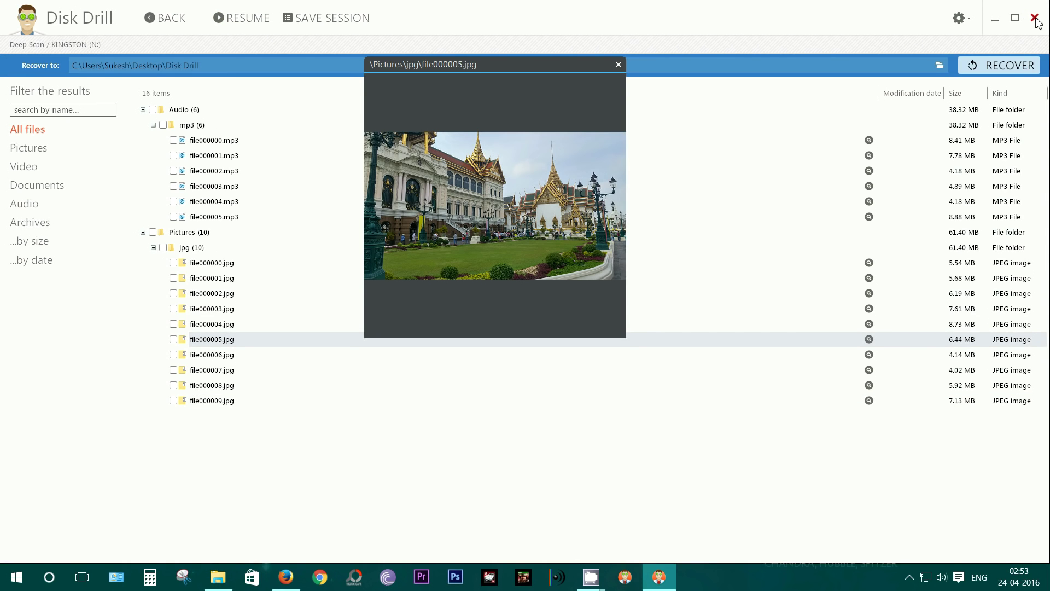
pyautogui.click(1000, 65)
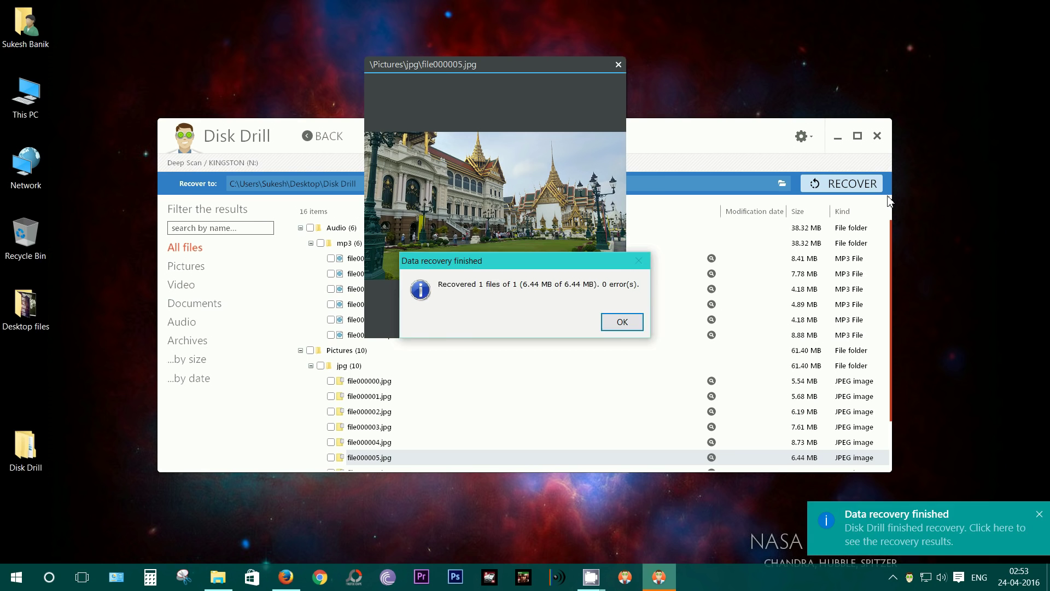
# - Browse Disk Drill > Pictures > jpg on the desktop and view file000005 in Photo Viewer
pyautogui.doubleClick(25, 446)
pyautogui.click(200, 114)
pyautogui.doubleClick(199, 111)
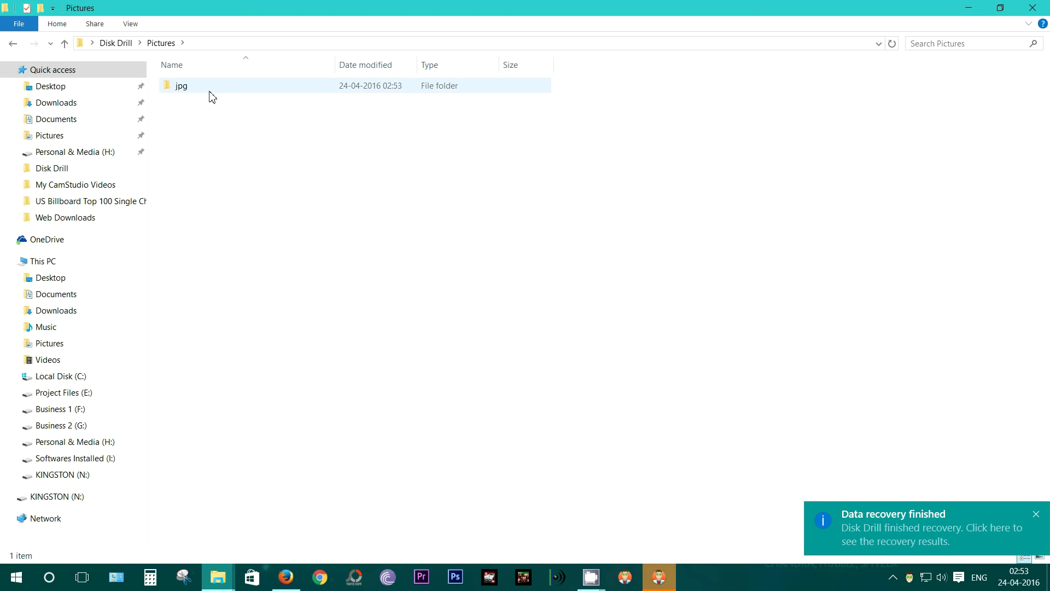
pyautogui.doubleClick(210, 90)
pyautogui.doubleClick(201, 117)
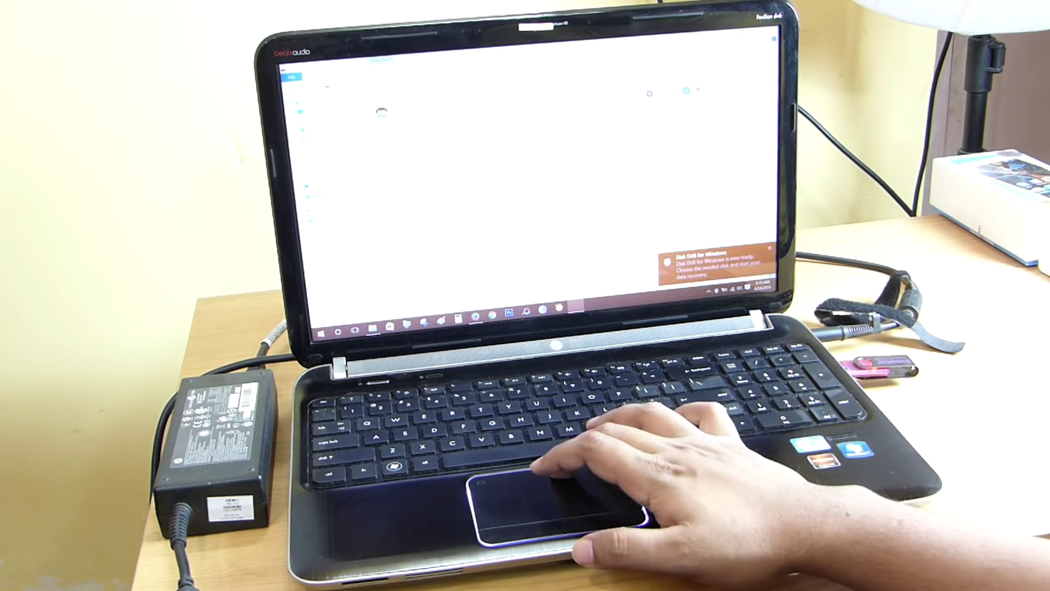
# - On the laptop, cancel the KINGSTON quick scan and start a Deep Scan of the USB drive
pyautogui.click(674, 192)
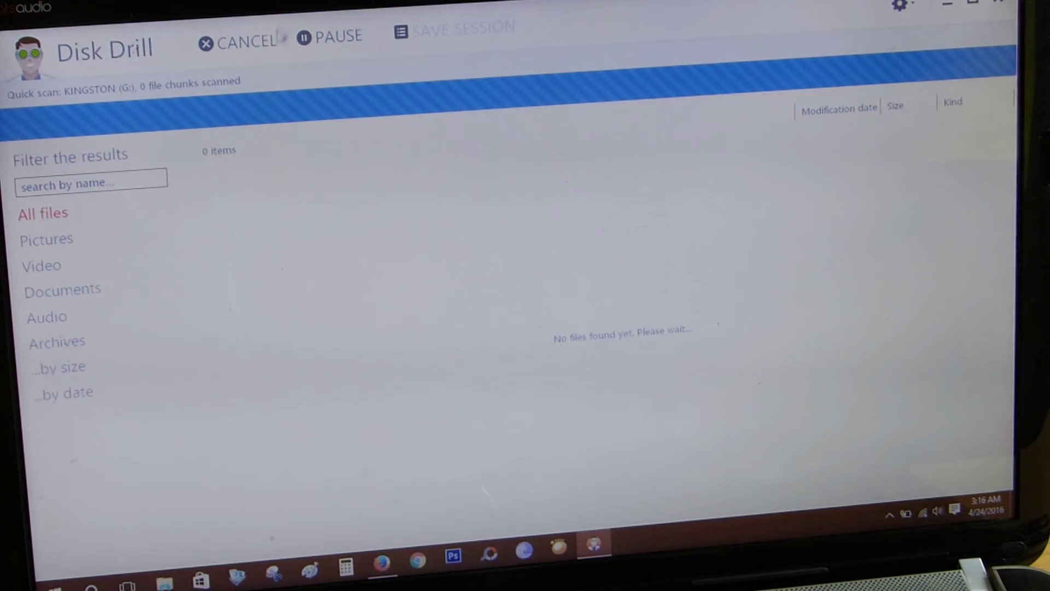
pyautogui.click(264, 43)
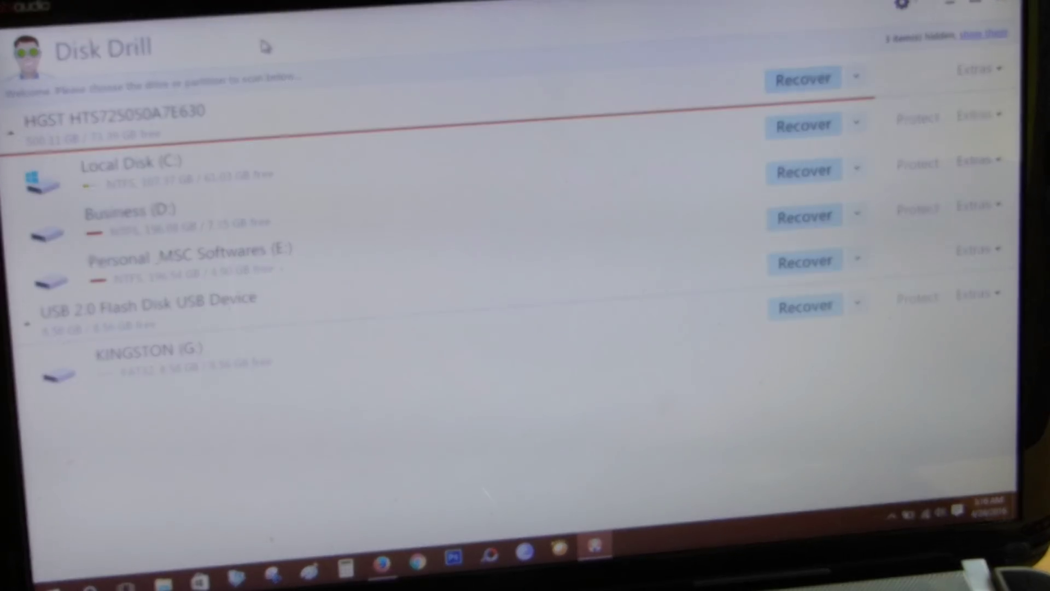
pyautogui.click(854, 307)
pyautogui.click(771, 376)
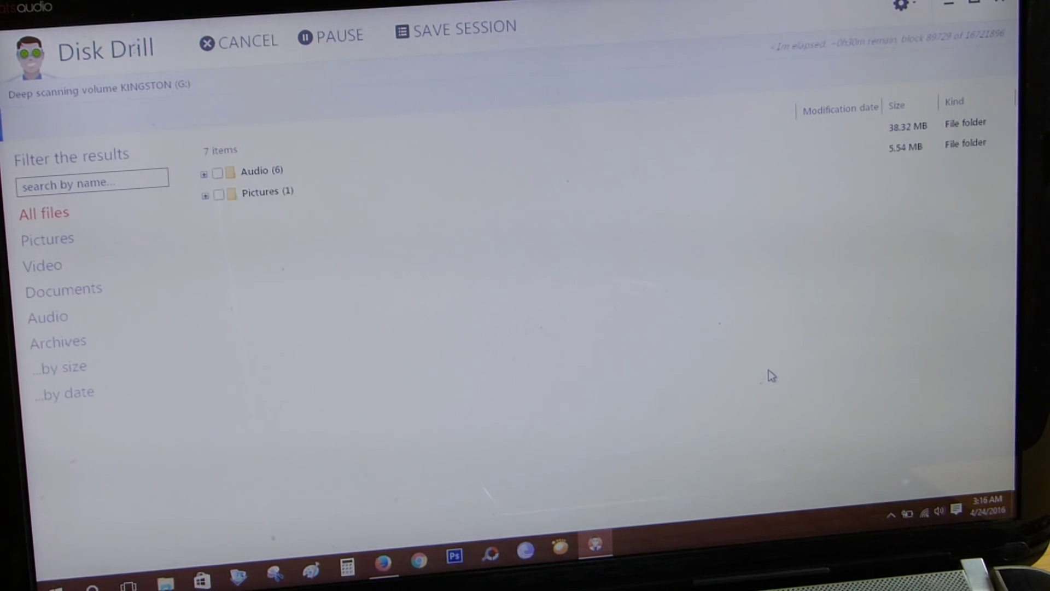
# - Expand the results and preview recovered photos file000001.jpg and file000003.jpg
pyautogui.click(204, 175)
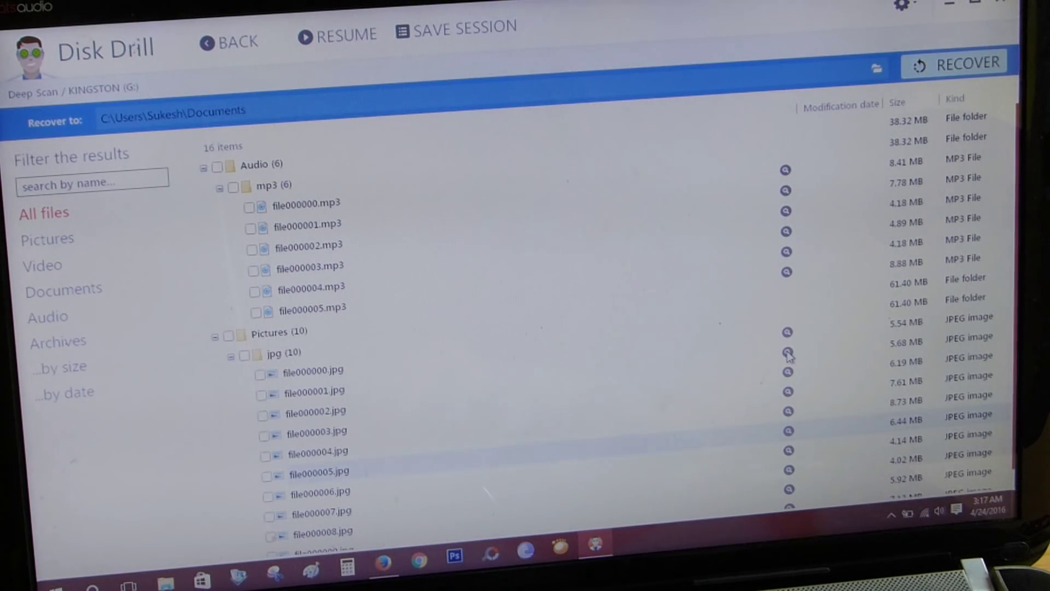
pyautogui.click(787, 352)
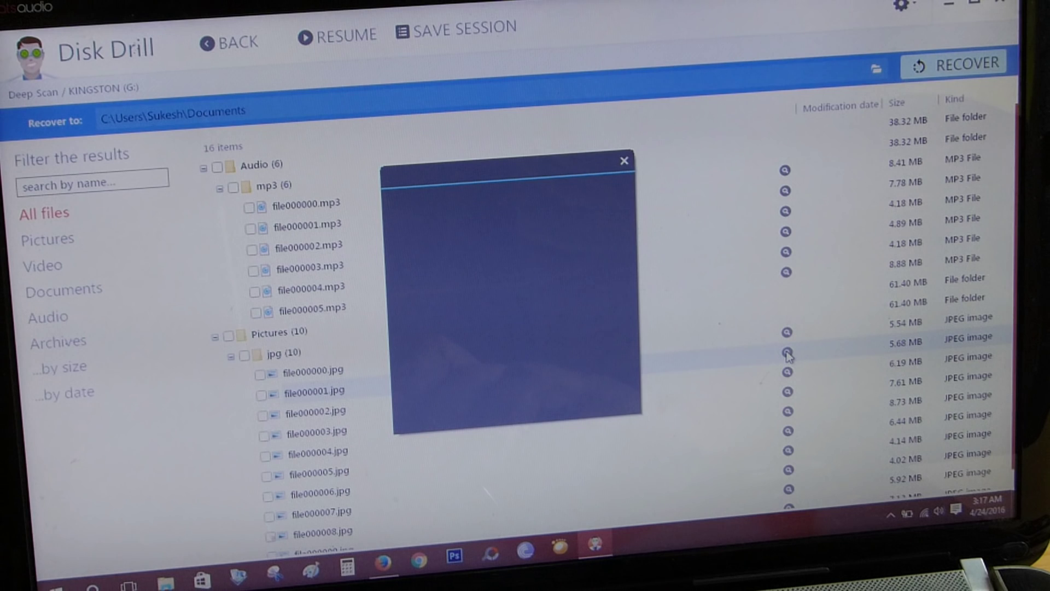
pyautogui.click(788, 392)
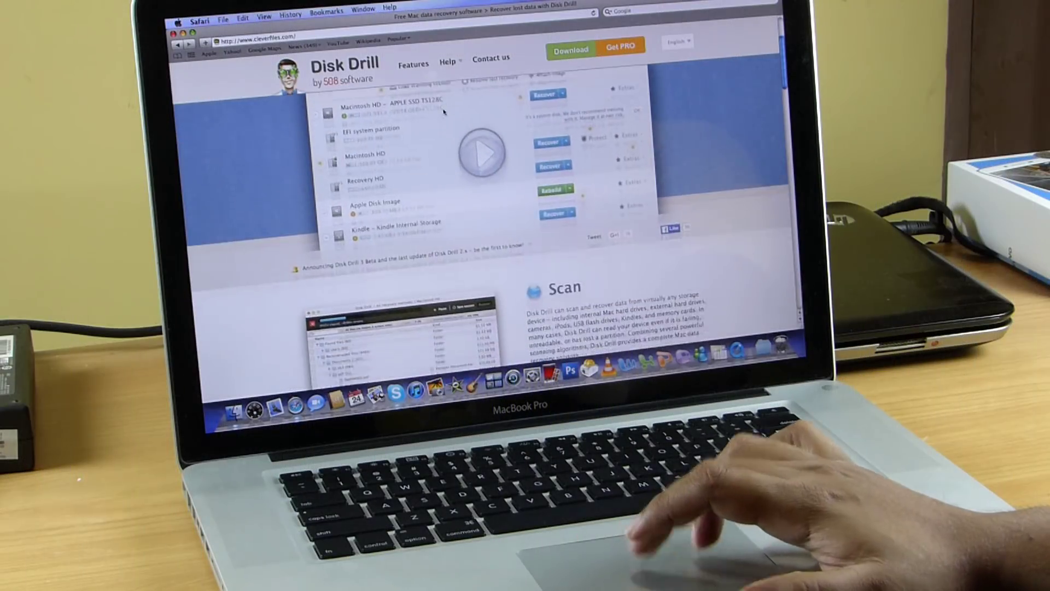
# - Review the cleverfiles pricing and go to checkout for Disk Drill PRO
pyautogui.scroll(-10, 444, 111)
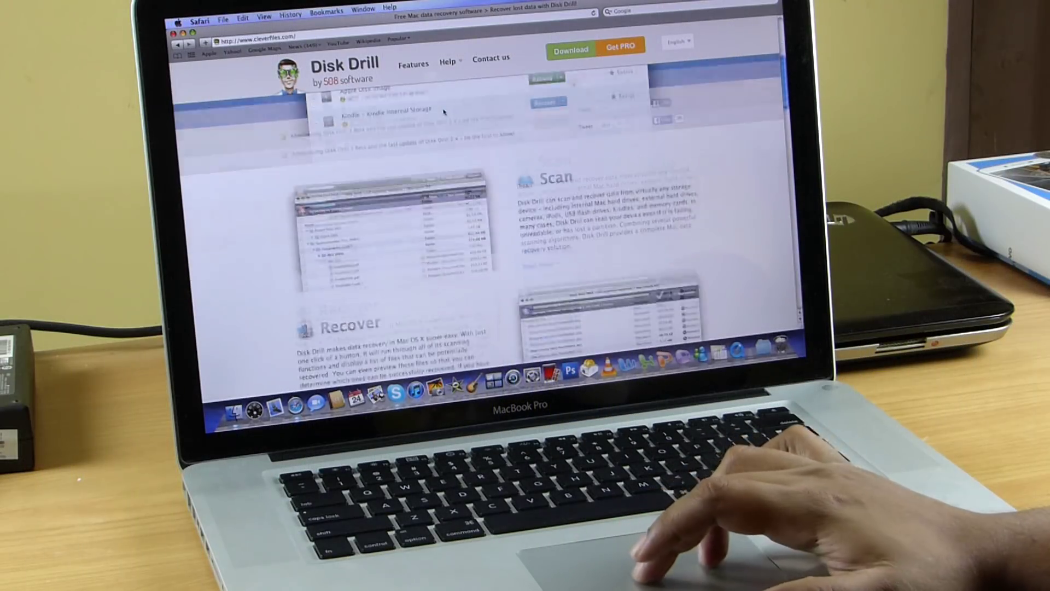
pyautogui.scroll(-6, 444, 111)
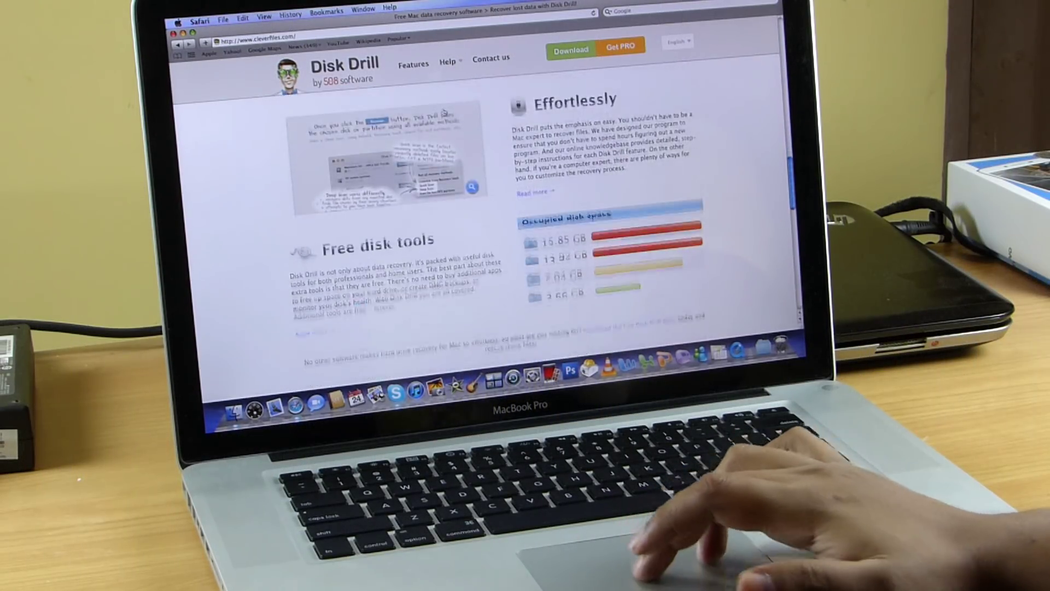
pyautogui.scroll(5, 443, 111)
pyautogui.scroll(12, 443, 112)
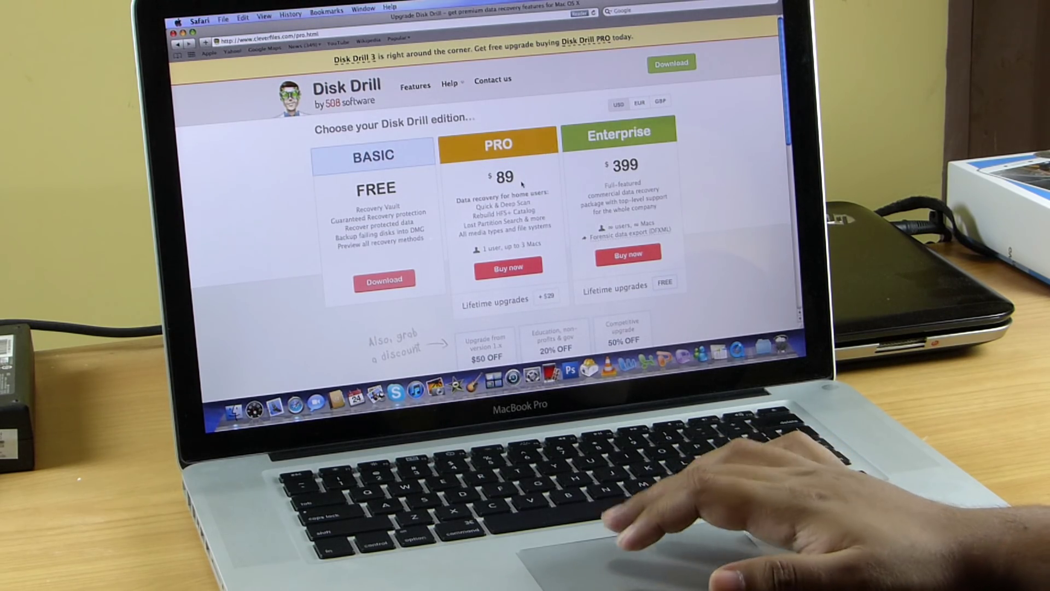
pyautogui.scroll(-5, 525, 164)
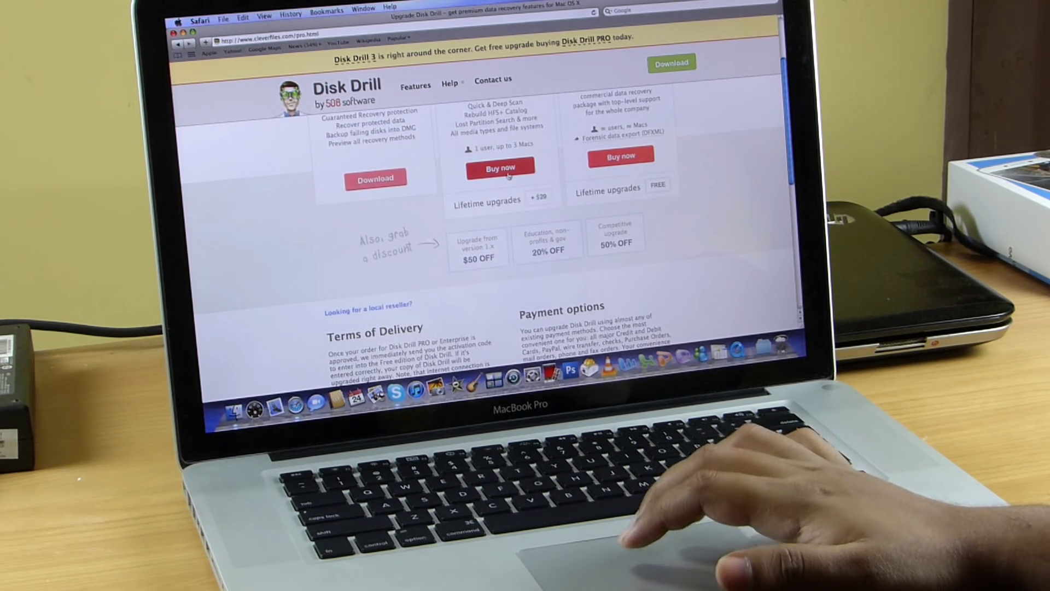
pyautogui.click(509, 174)
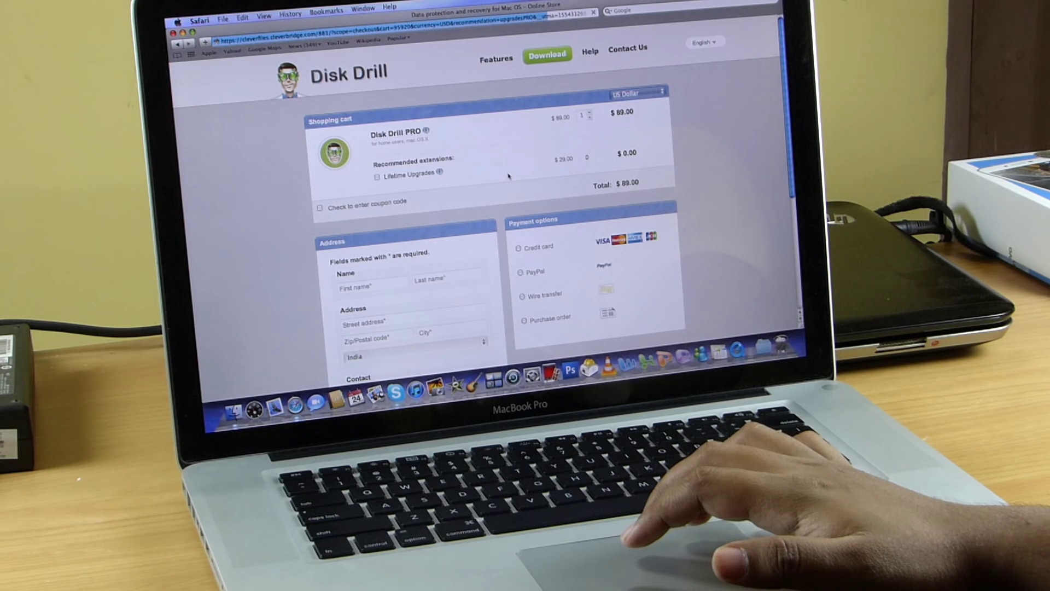
# - Open and read the cleverfiles article announcing the Disk Drill 3 Beta
pyautogui.scroll(-3, 509, 176)
pyautogui.scroll(3, 508, 176)
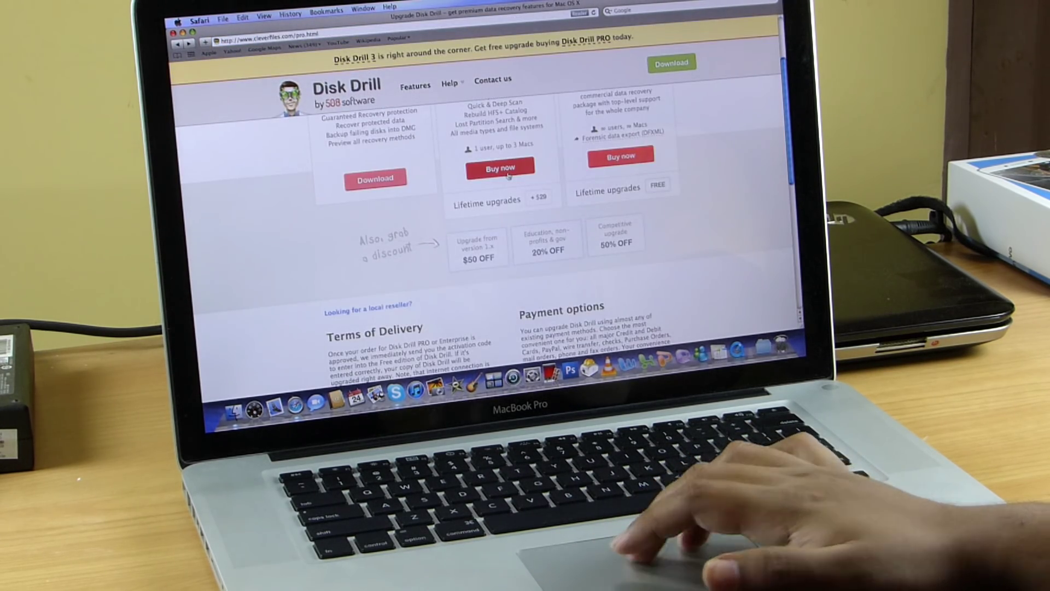
pyautogui.scroll(3, 508, 175)
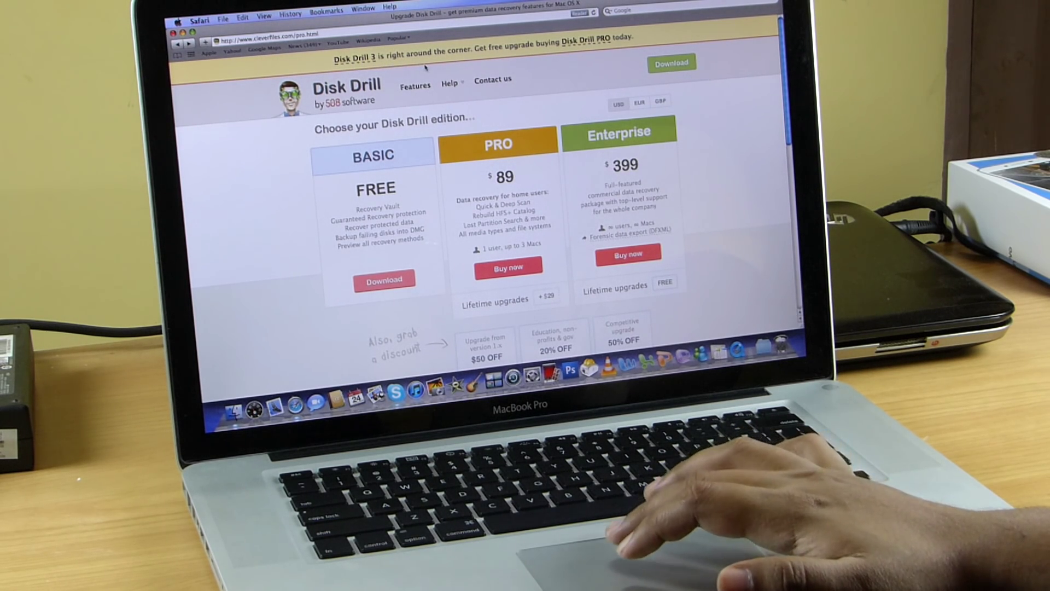
pyautogui.click(360, 59)
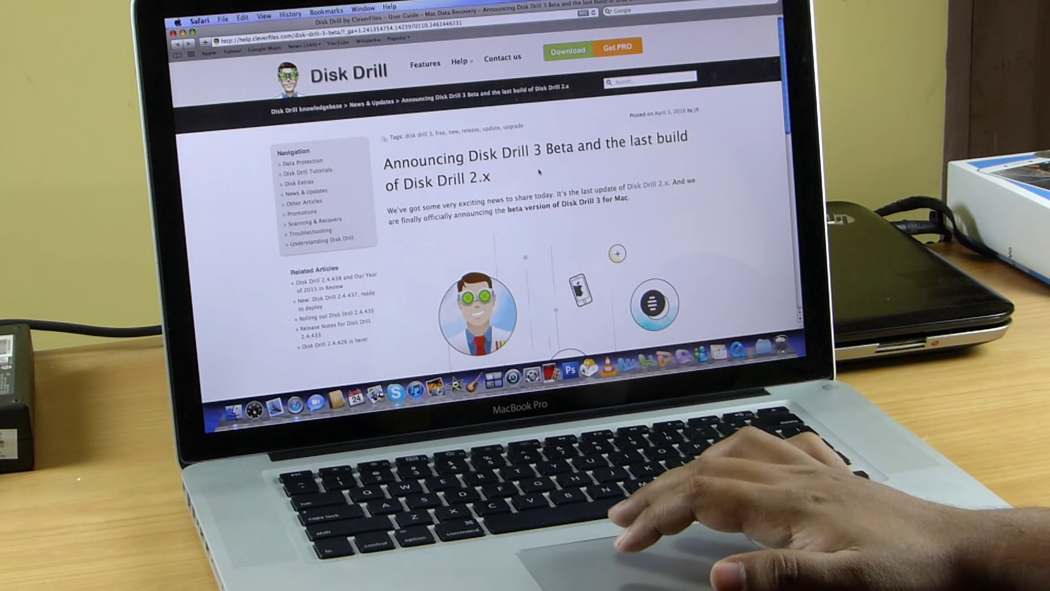
pyautogui.scroll(-3, 536, 175)
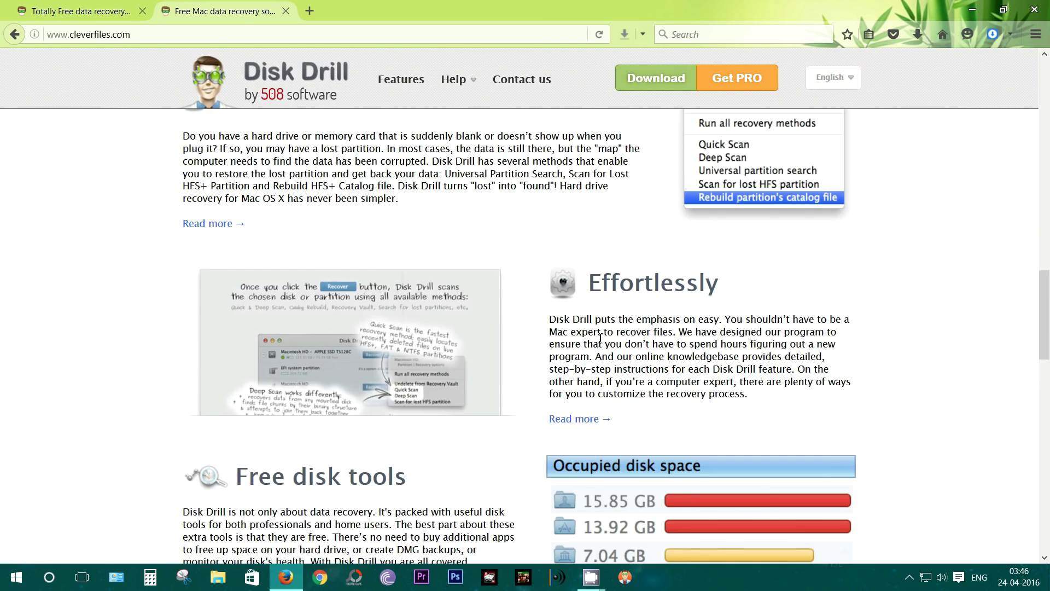
pyautogui.scroll(-5, 602, 336)
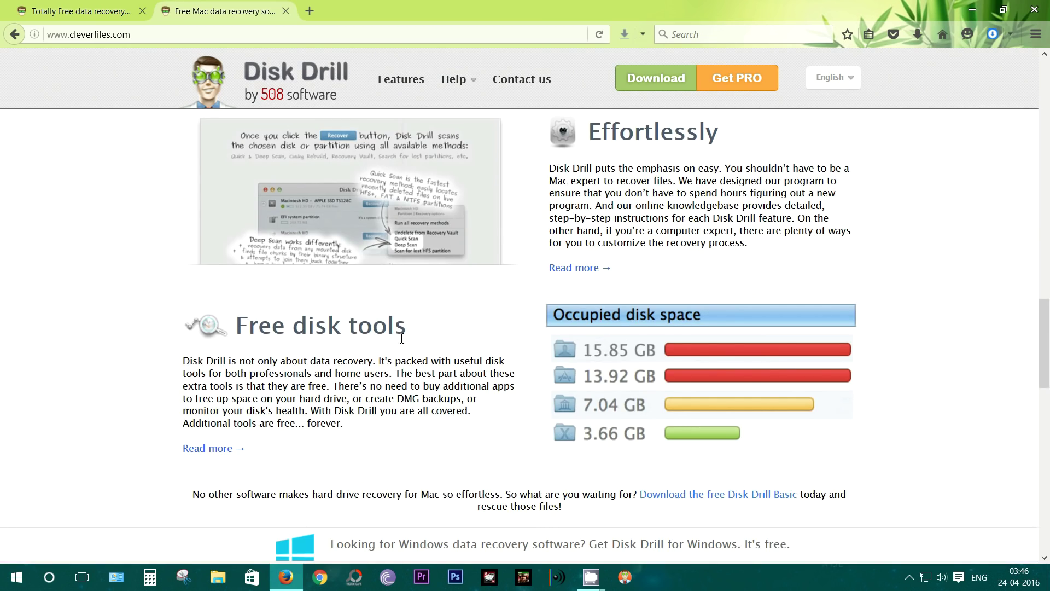
pyautogui.moveTo(405, 361); pyautogui.dragTo(228, 330)
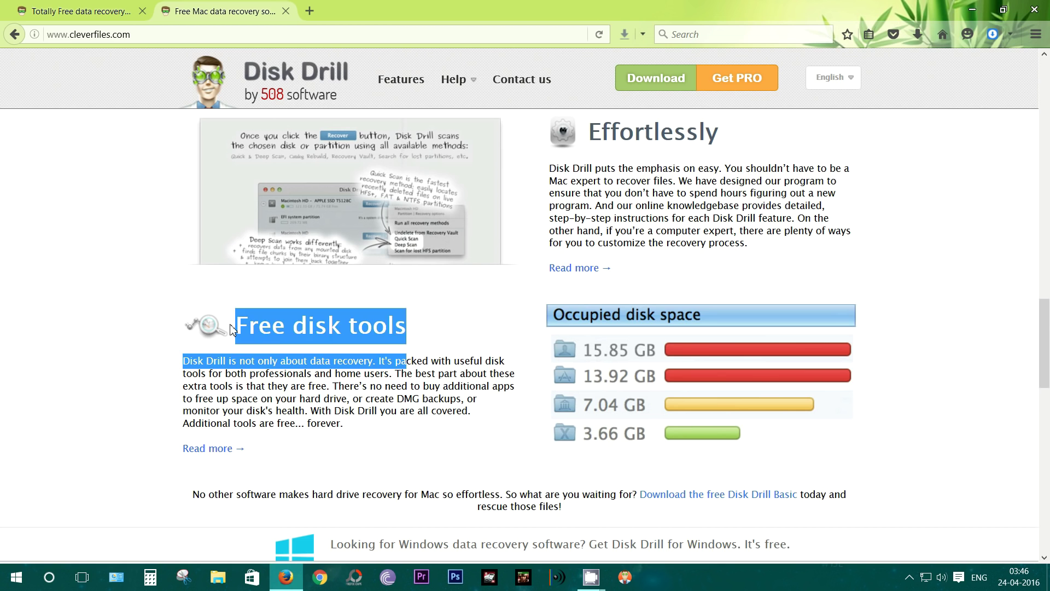
pyautogui.click(464, 341)
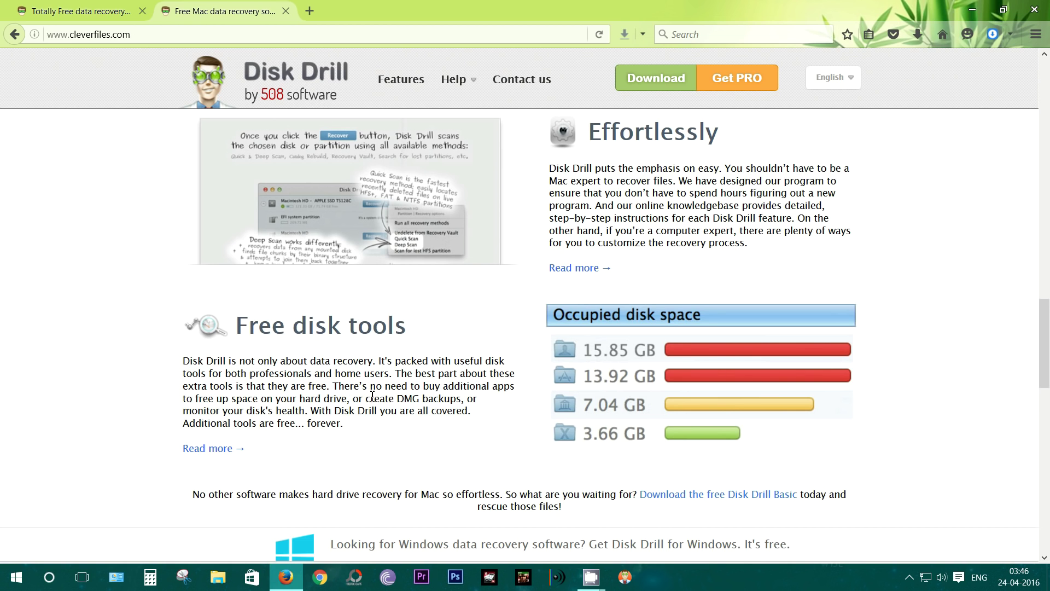
pyautogui.moveTo(371, 398); pyautogui.dragTo(456, 393)
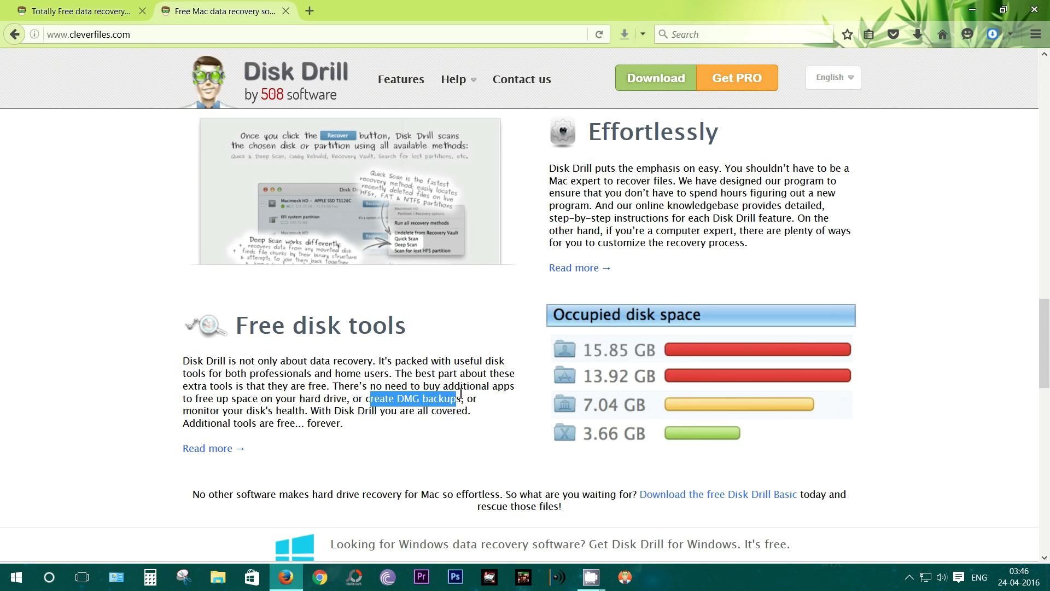
pyautogui.click(461, 393)
pyautogui.scroll(-5, 483, 389)
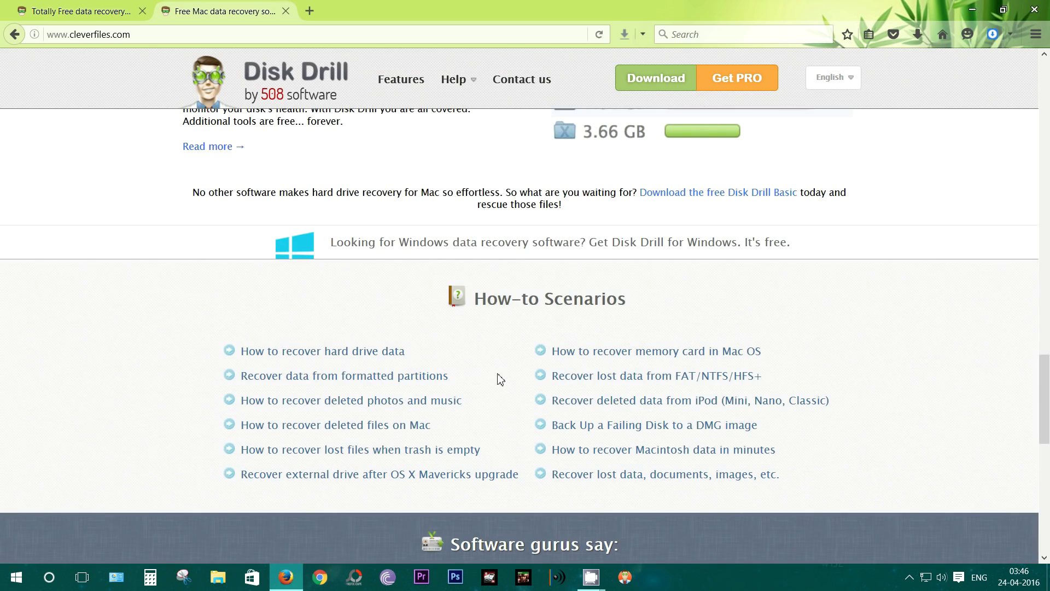
pyautogui.scroll(15, 501, 379)
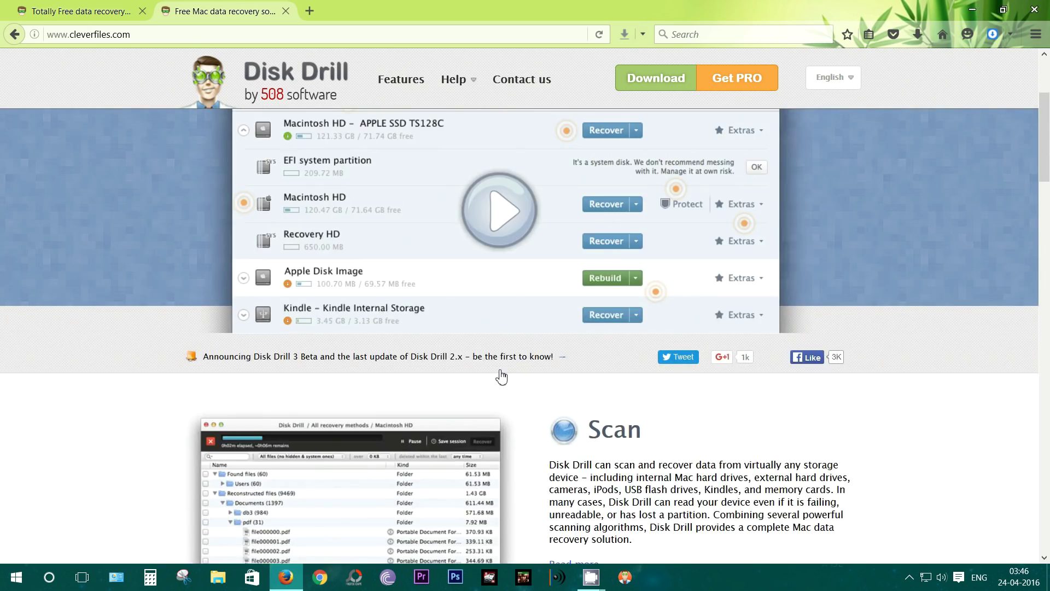
pyautogui.scroll(3, 501, 377)
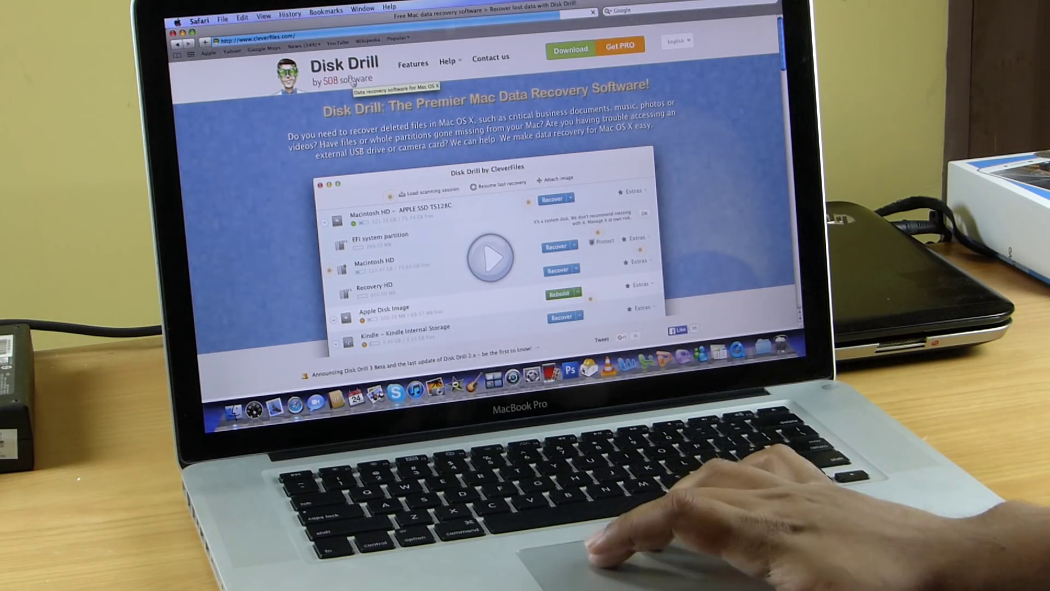
# - Start the Disk Drill introduction video from the product screenshot at the top of cleverfiles.com
pyautogui.scroll(-5, 353, 82)
pyautogui.scroll(5, 501, 162)
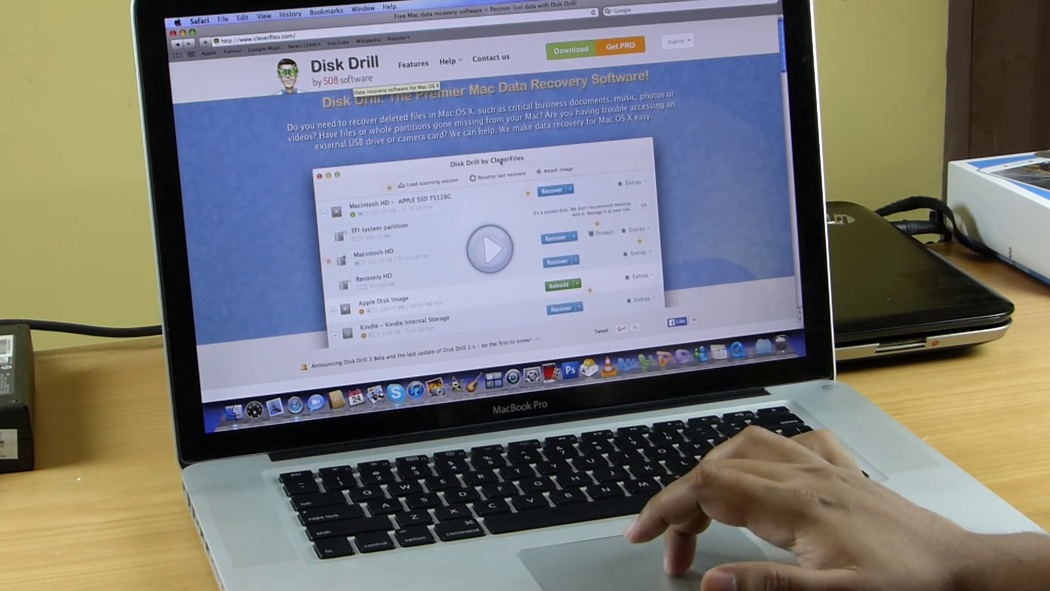
pyautogui.click(490, 241)
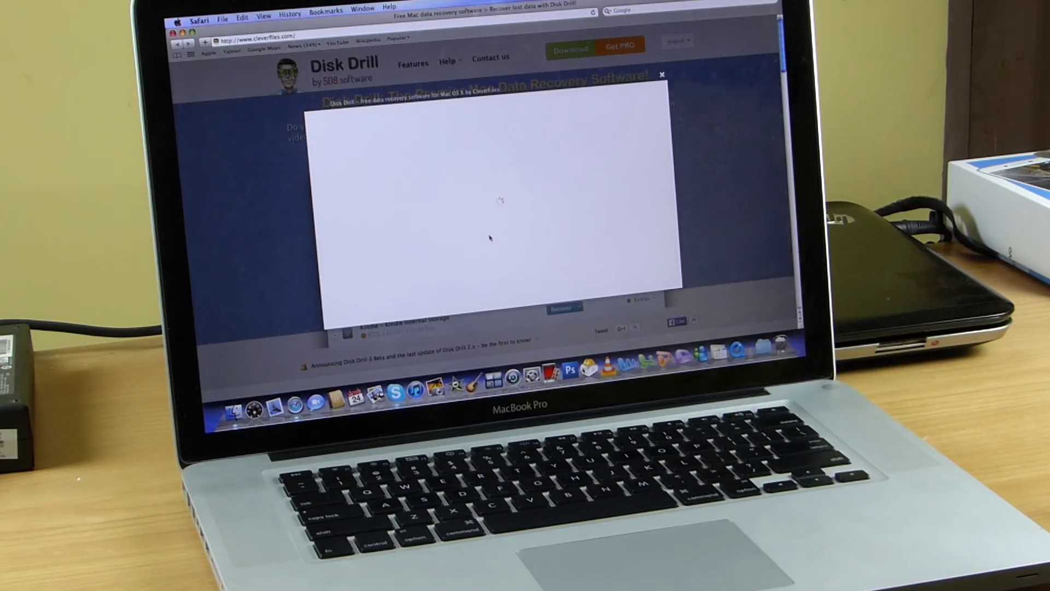